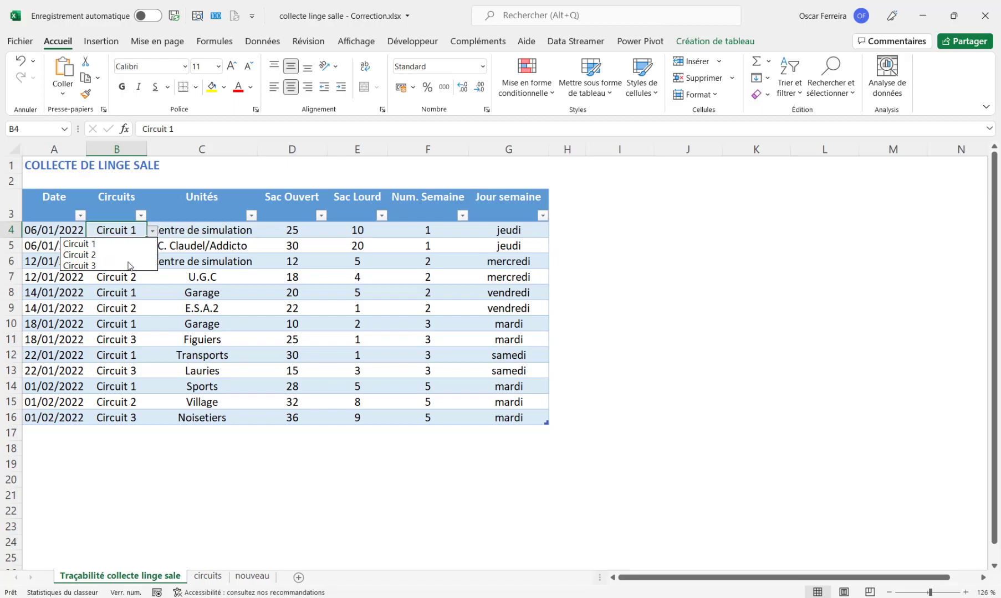
# Compare the unit choices offered in the first collection row with the circuit headers and Circuit 1 units on the circuits sheet
pyautogui.click(203, 234)
pyautogui.click(260, 233)
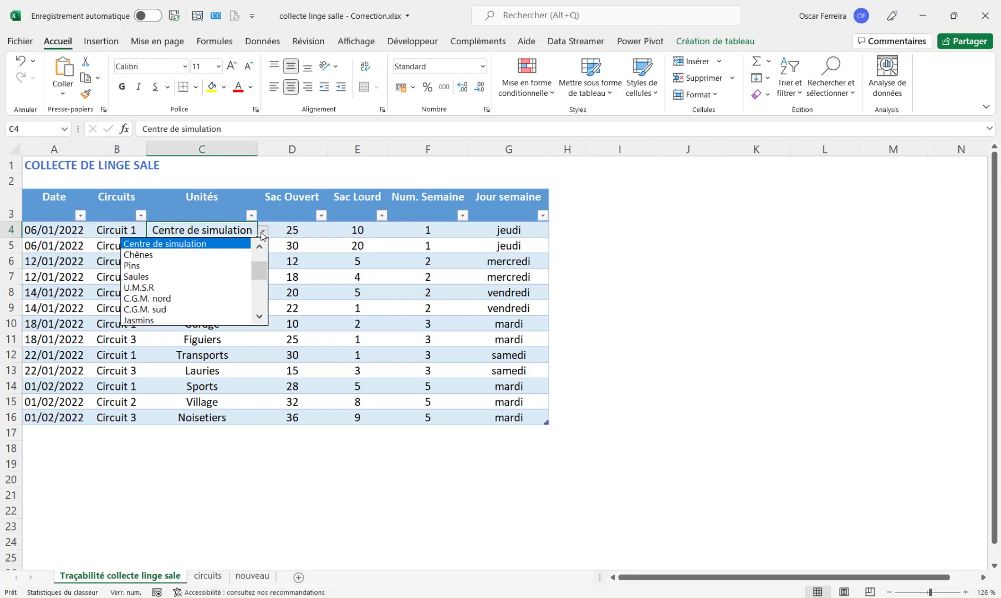
pyautogui.press('Escape')
pyautogui.press('Left')
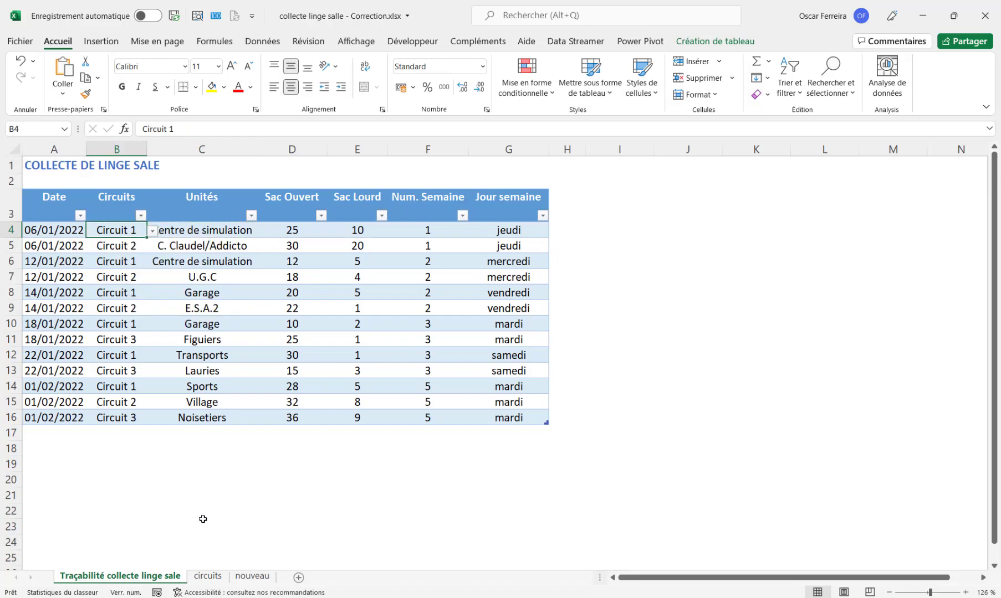
pyautogui.click(208, 576)
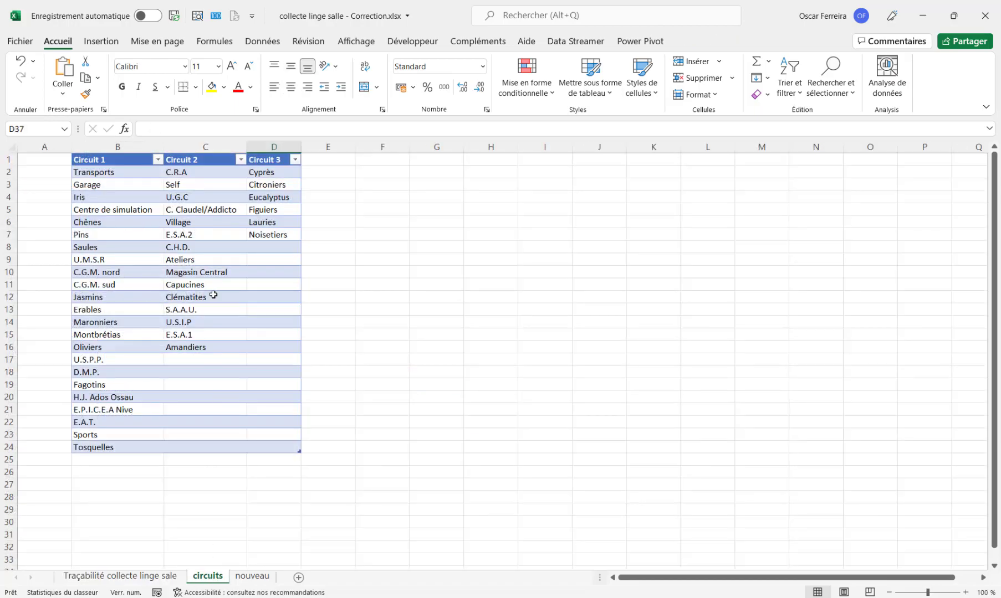
pyautogui.click(196, 271)
pyautogui.moveTo(98, 160); pyautogui.dragTo(270, 161)
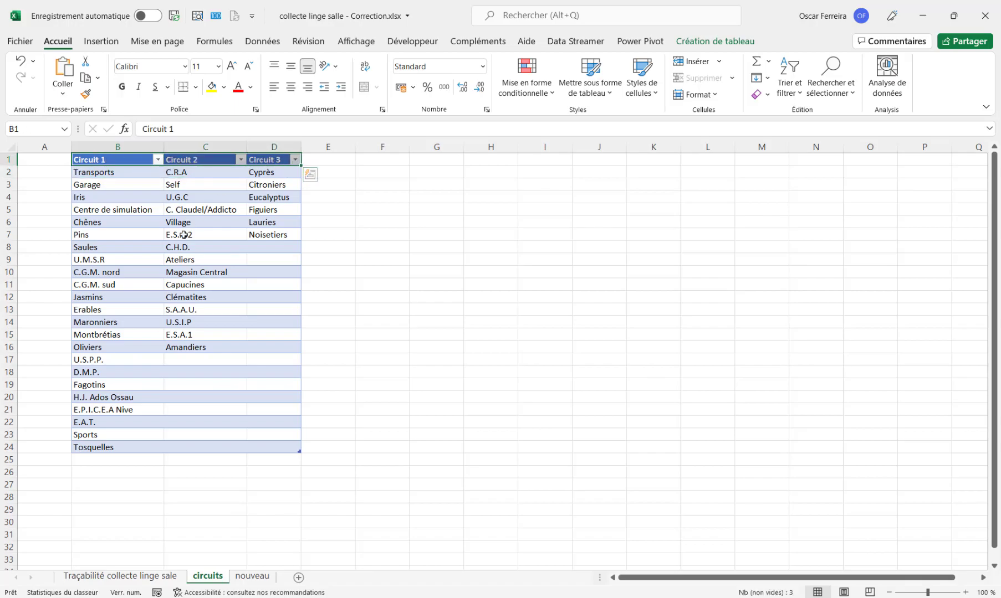
pyautogui.moveTo(97, 172); pyautogui.dragTo(123, 448)
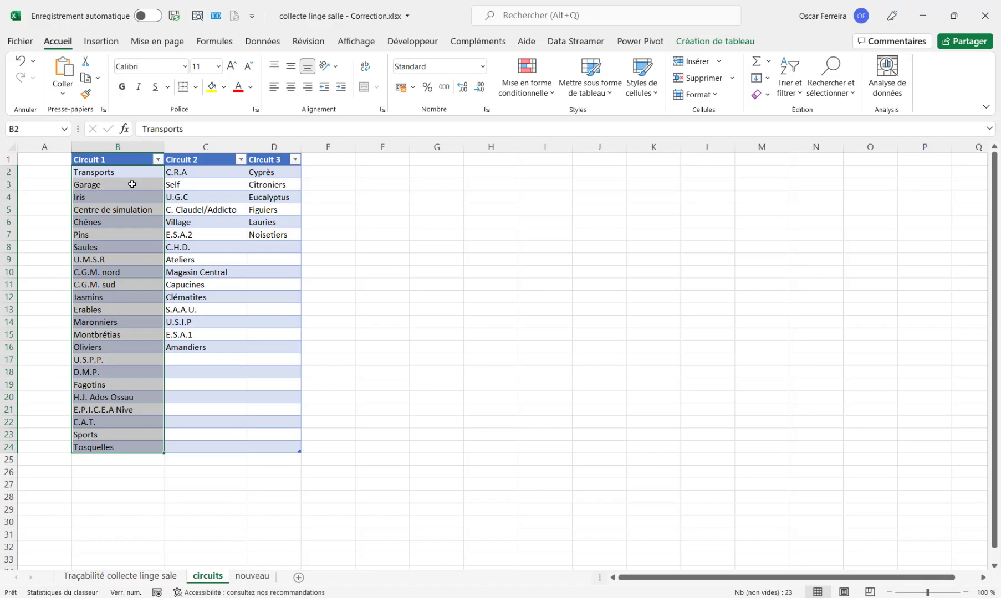
pyautogui.click(120, 576)
pyautogui.click(263, 231)
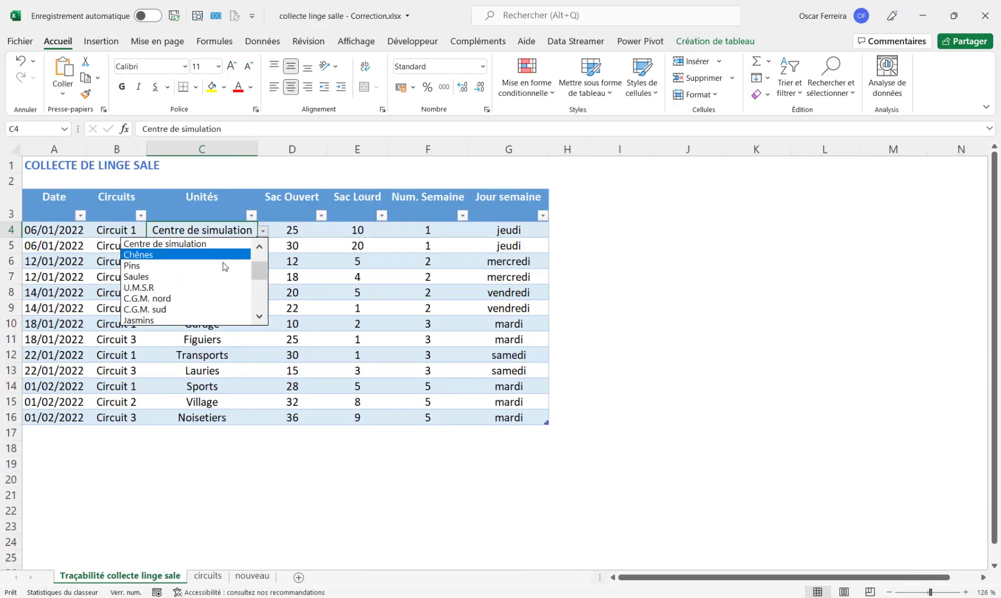
pyautogui.click(125, 244)
# Change the first collection row's circuit to Circuit 2 and its unit to C. Claudel/Addicto
pyautogui.click(112, 229)
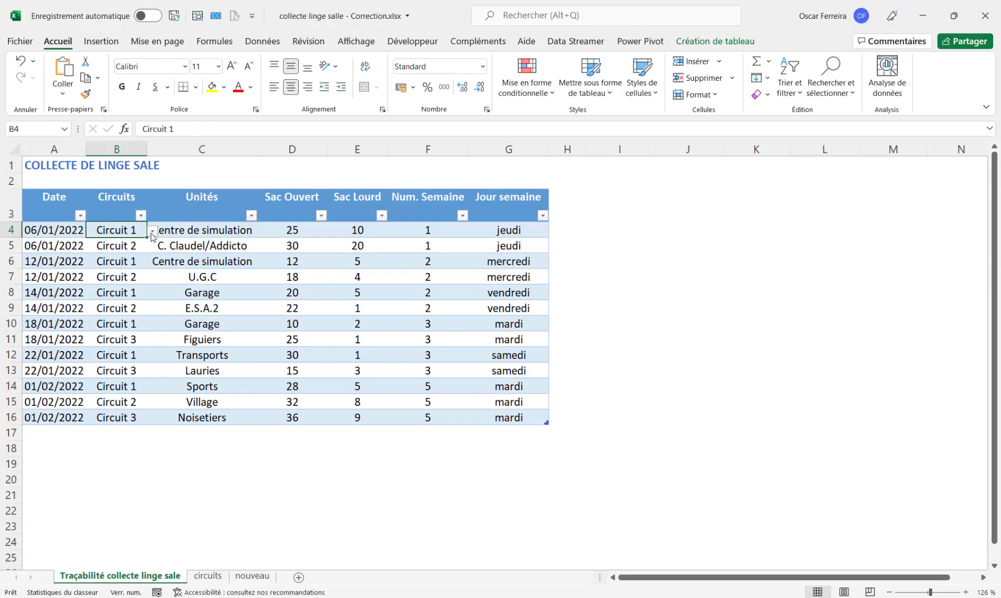
pyautogui.click(152, 232)
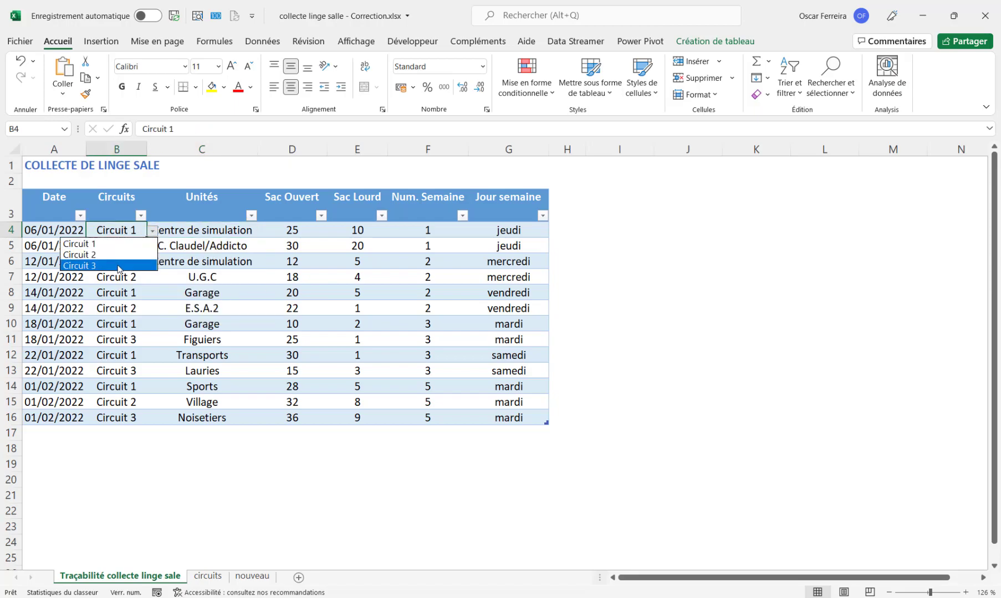
pyautogui.click(152, 231)
pyautogui.click(153, 231)
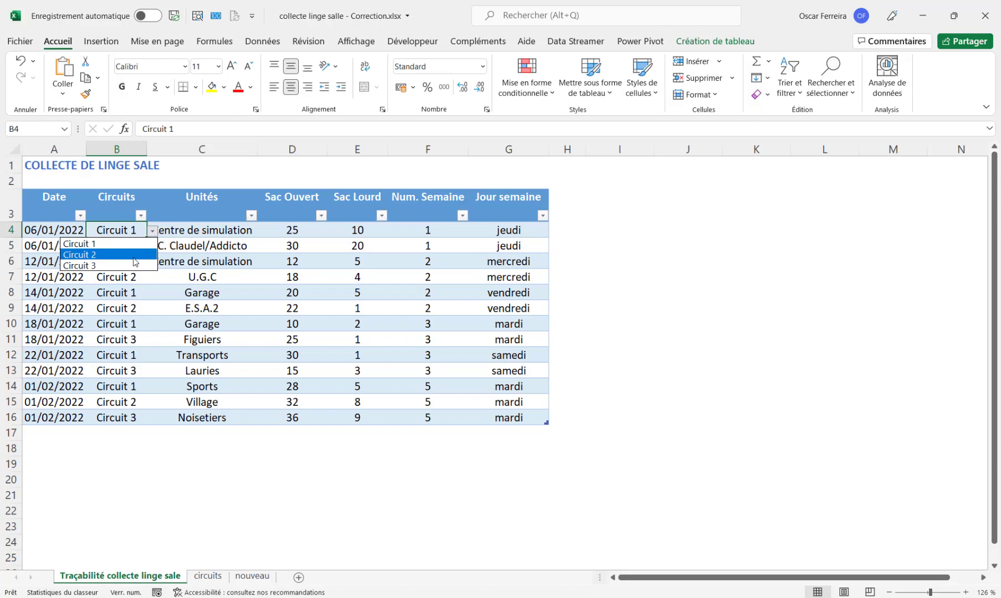
pyautogui.click(133, 255)
pyautogui.click(201, 229)
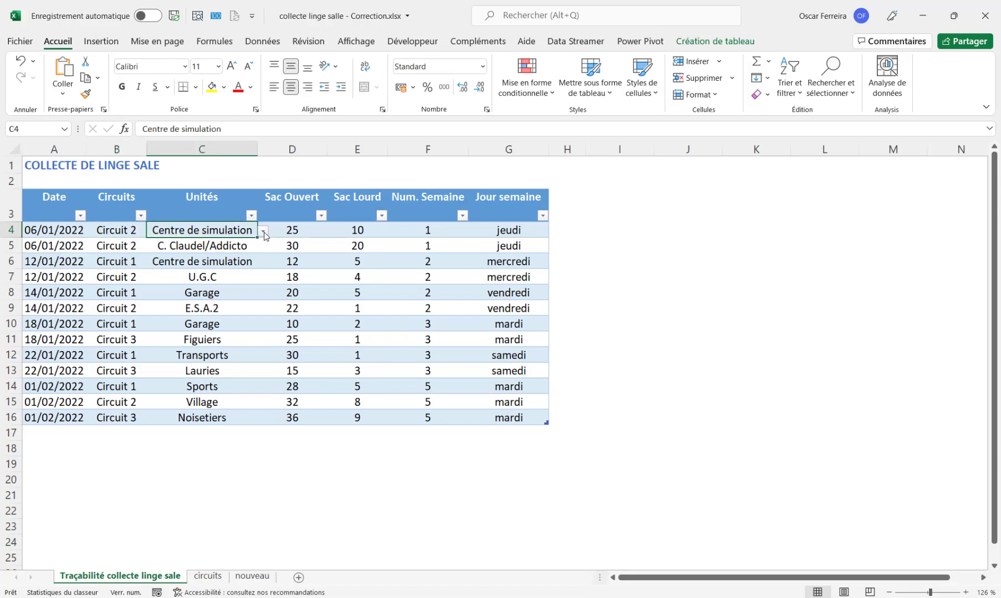
pyautogui.click(263, 231)
pyautogui.click(214, 276)
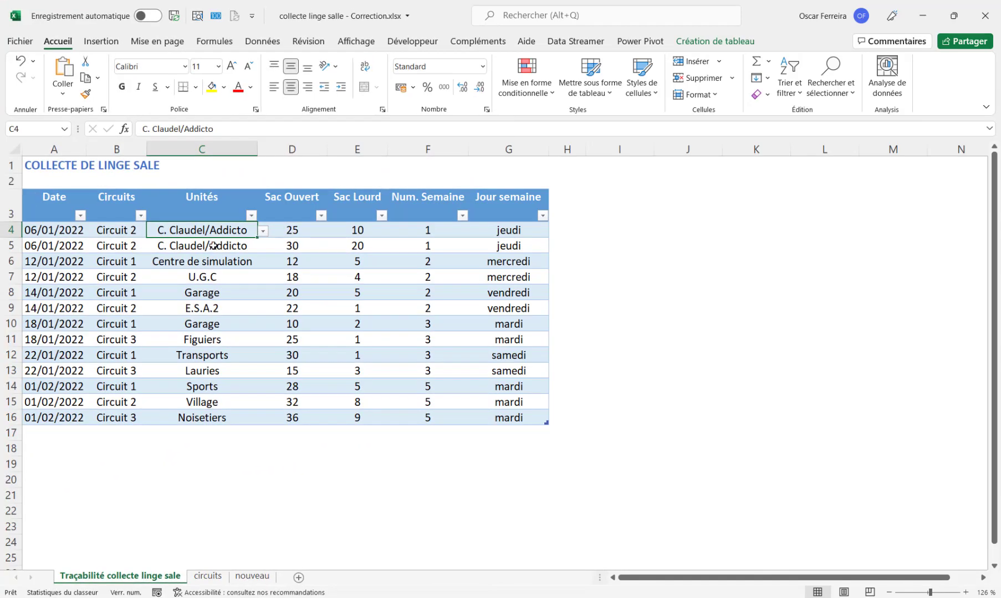
pyautogui.click(55, 229)
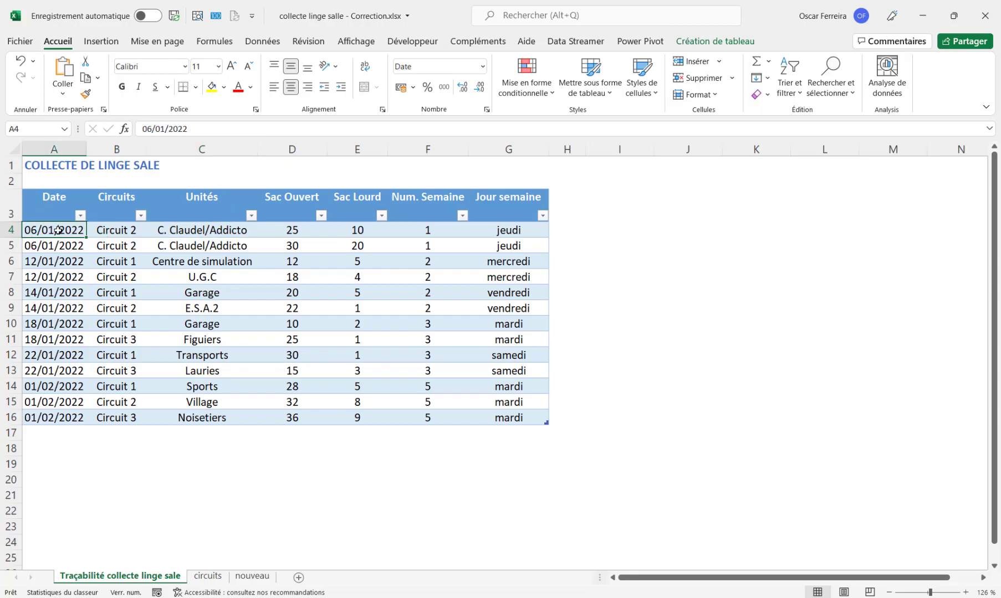
pyautogui.click(293, 231)
pyautogui.click(349, 233)
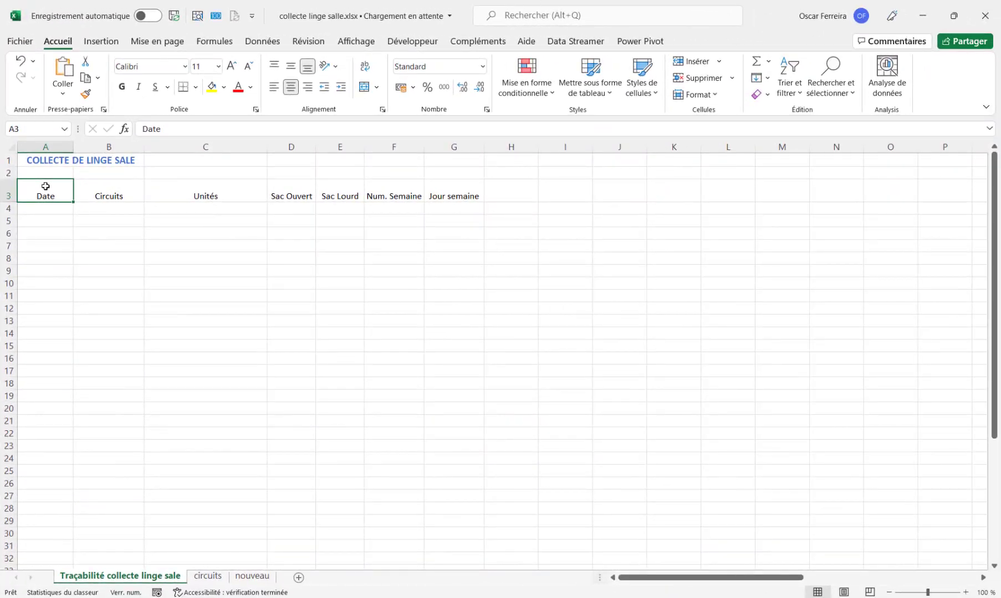
# Format A3:G4 as a table in a medium light-blue style, treating its first row as headers
pyautogui.moveTo(33, 190); pyautogui.dragTo(448, 208)
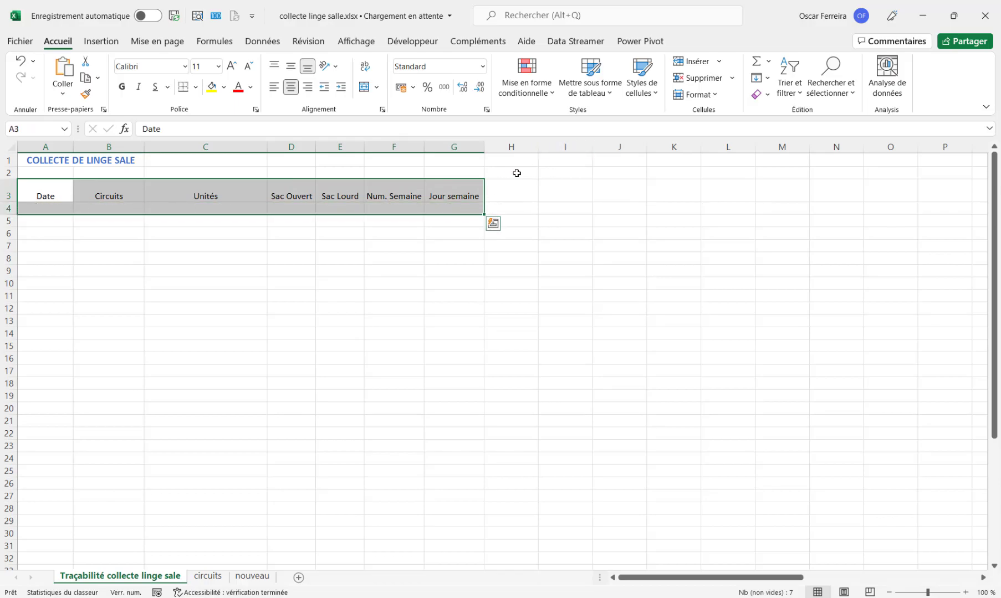
pyautogui.click(593, 76)
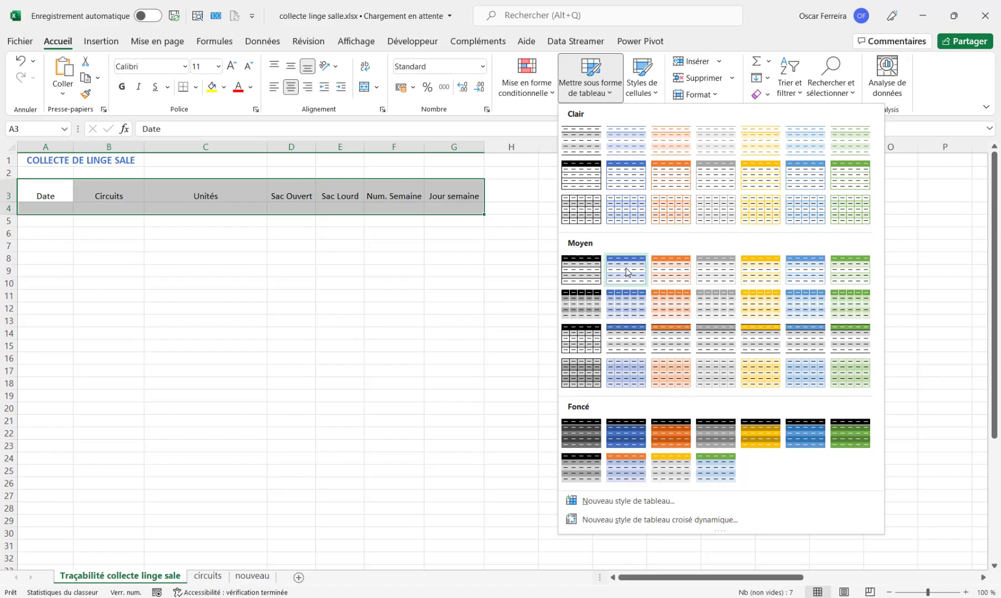
pyautogui.click(796, 272)
pyautogui.click(418, 240)
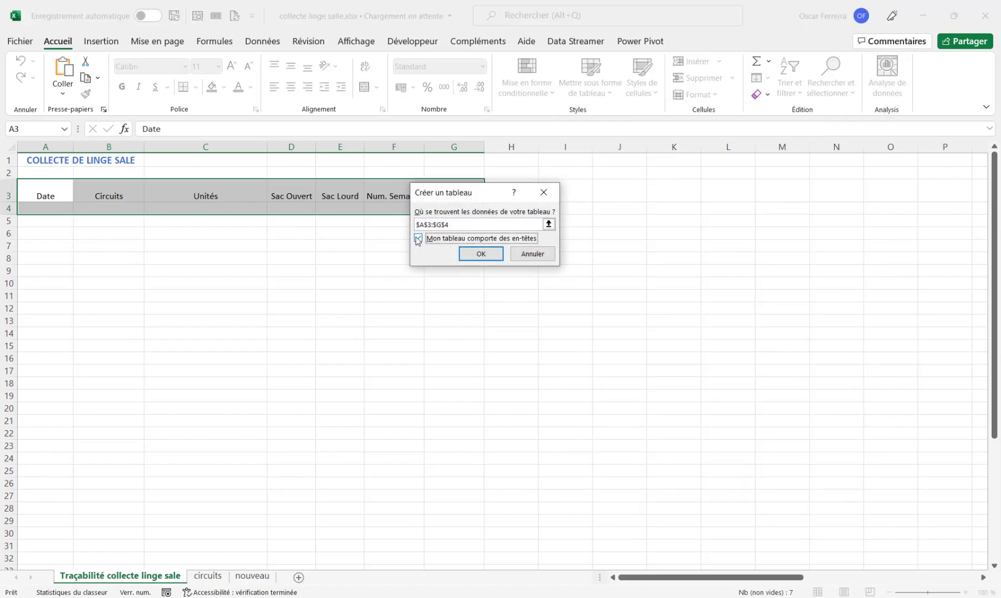
pyautogui.click(480, 254)
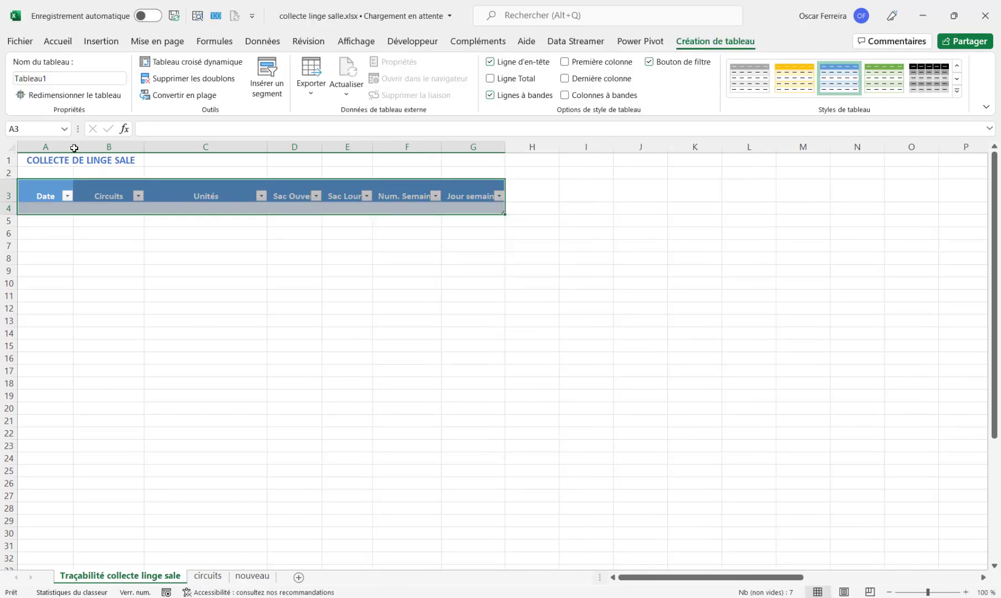
# Rename the new collection table as tab_collecte
pyautogui.click(56, 81)
pyautogui.write('tab_')
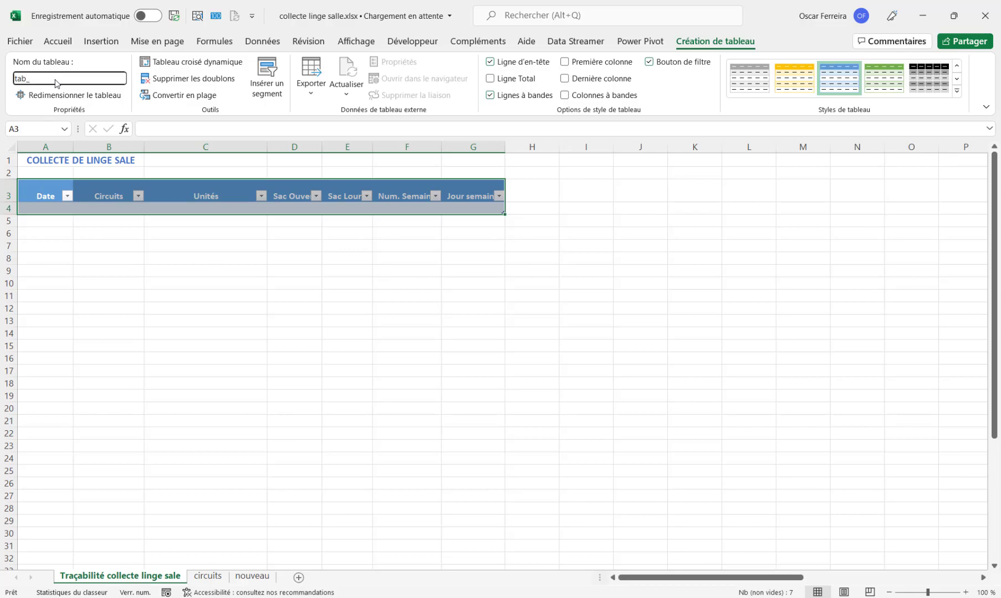
pyautogui.write('collecte')
pyautogui.press('Return')
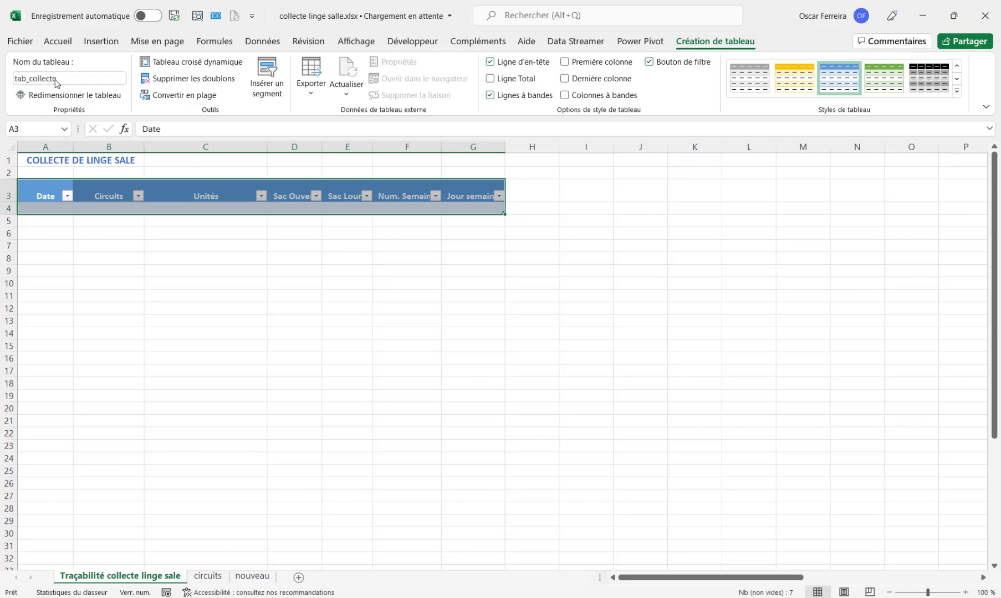
# Add data validation to cell A4 allowing only dates greater than or equal to 01/01/2022
pyautogui.click(42, 210)
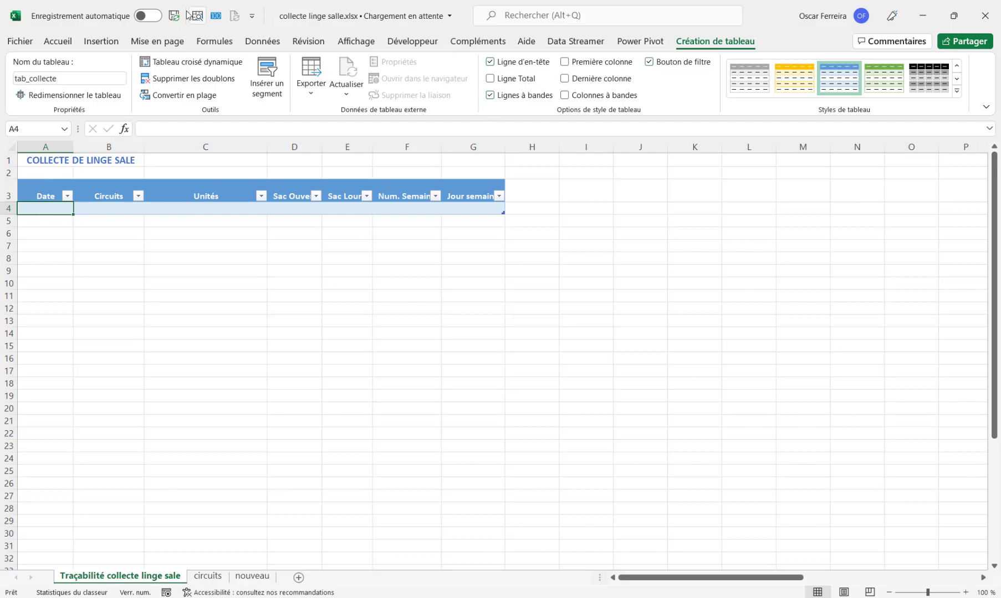
pyautogui.click(262, 47)
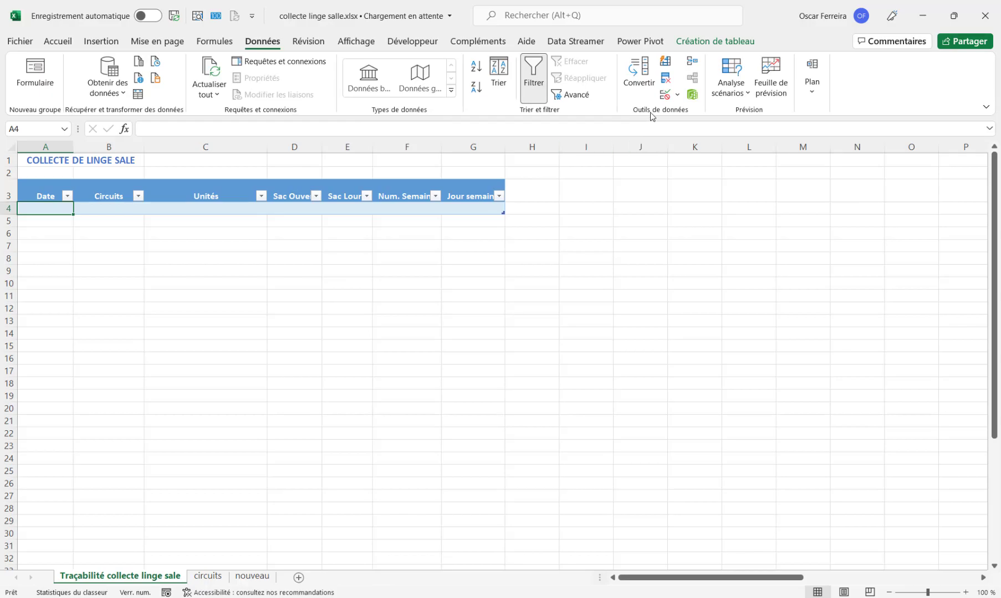
pyautogui.click(677, 95)
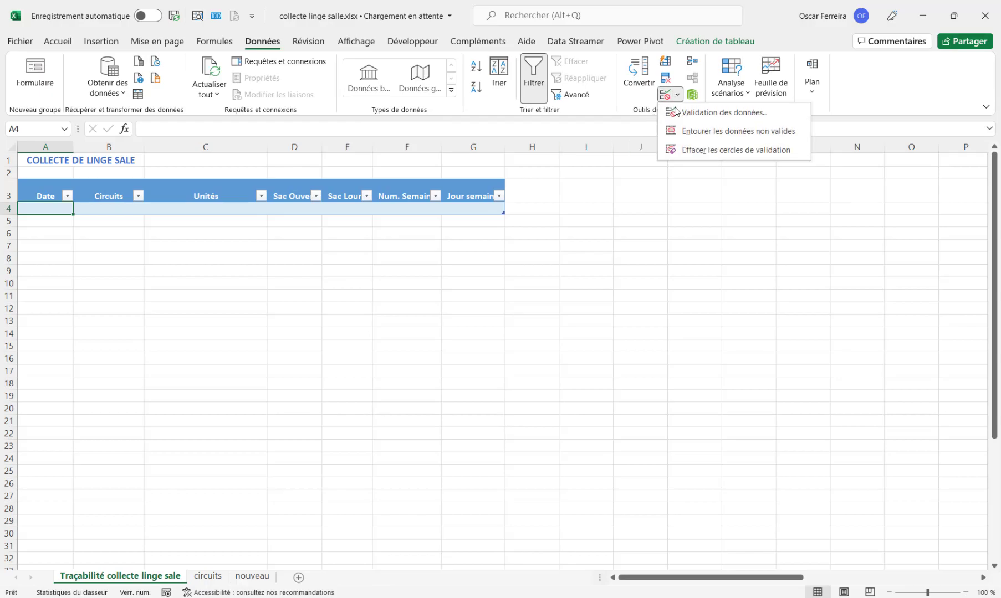
pyautogui.click(709, 112)
pyautogui.moveTo(468, 106); pyautogui.dragTo(642, 116)
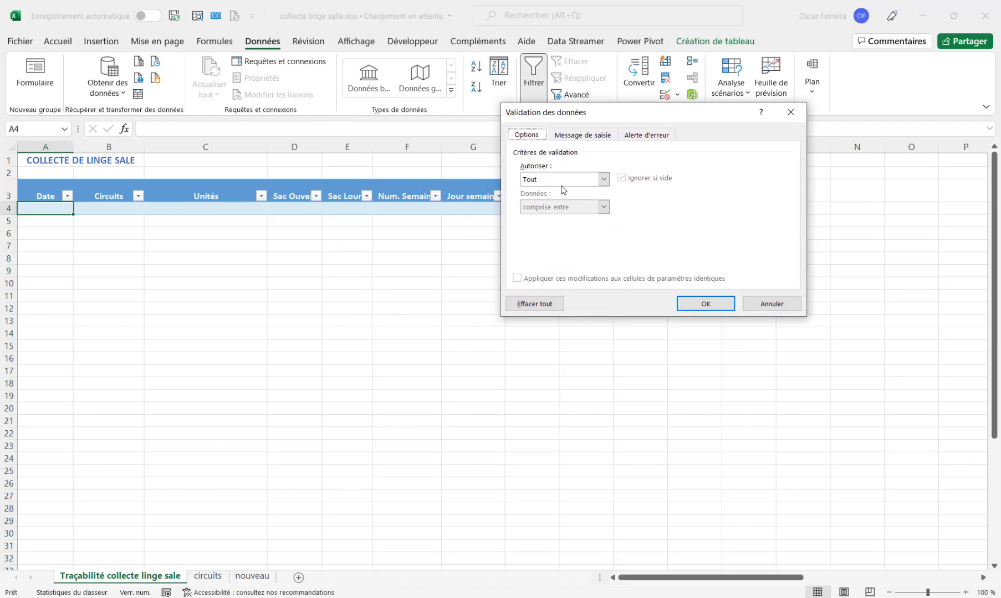
pyautogui.click(602, 179)
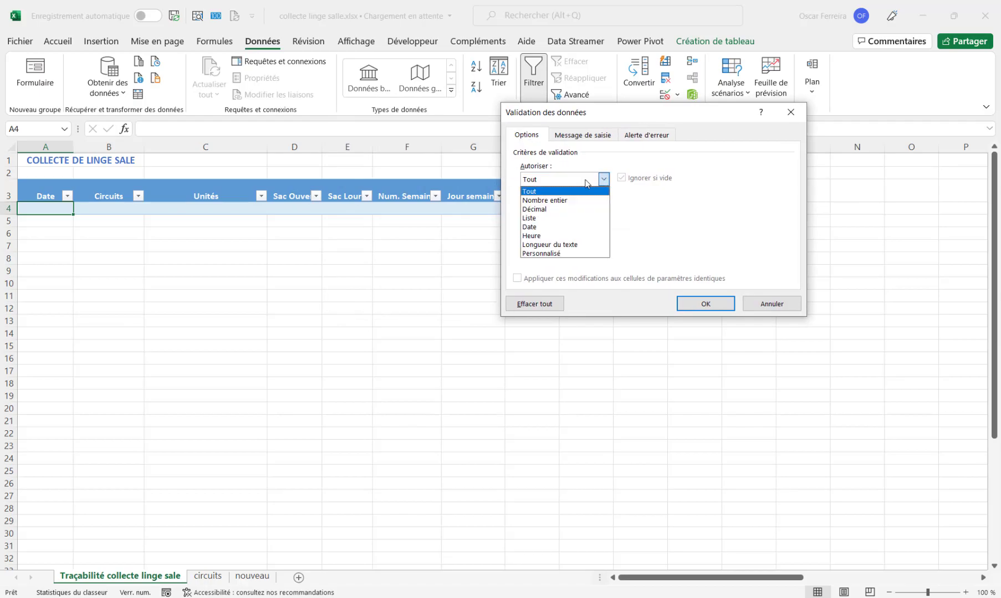
pyautogui.click(552, 226)
pyautogui.click(552, 208)
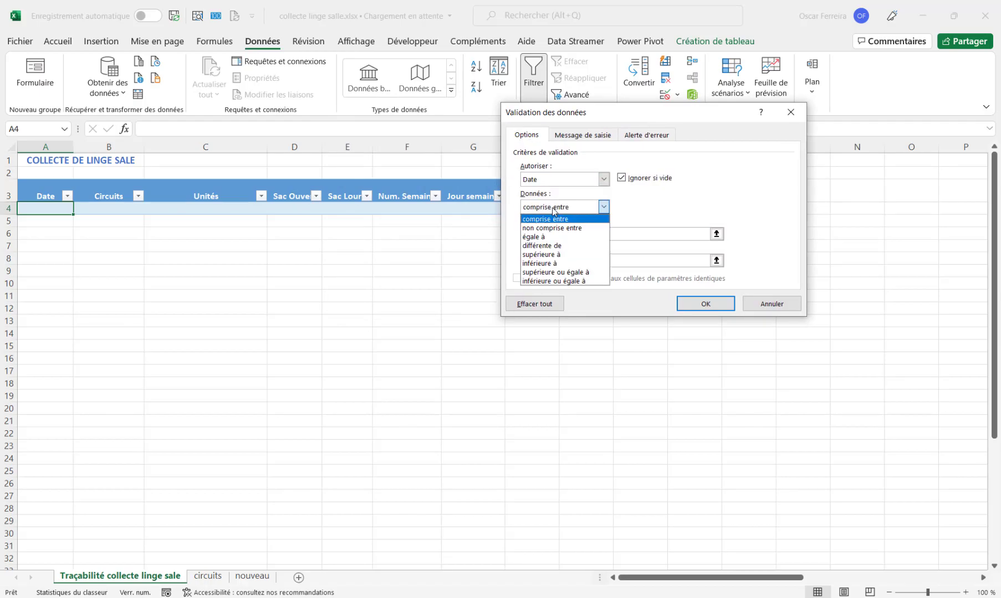
pyautogui.click(553, 272)
pyautogui.click(528, 235)
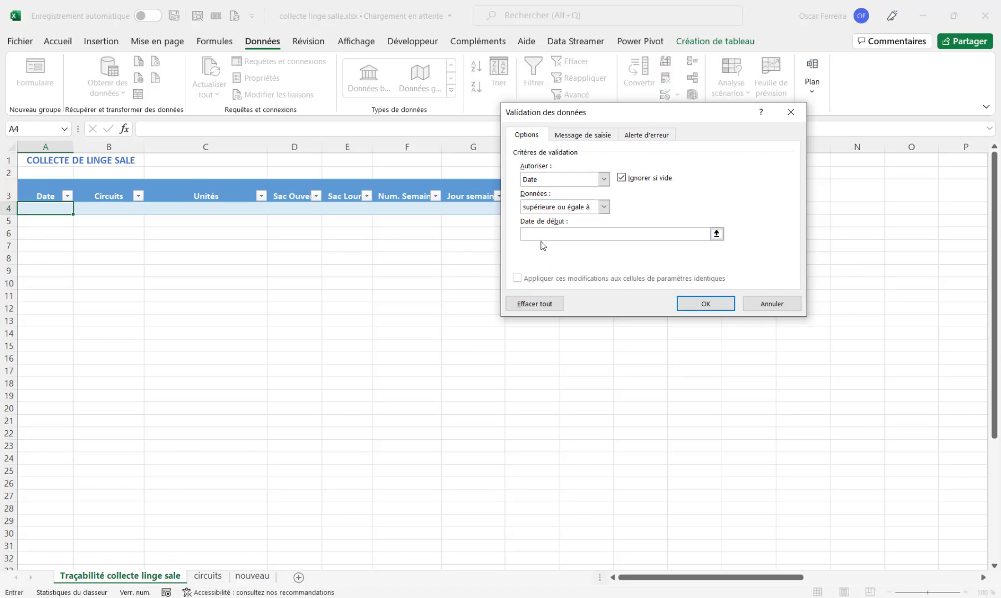
pyautogui.write('01/01/2022')
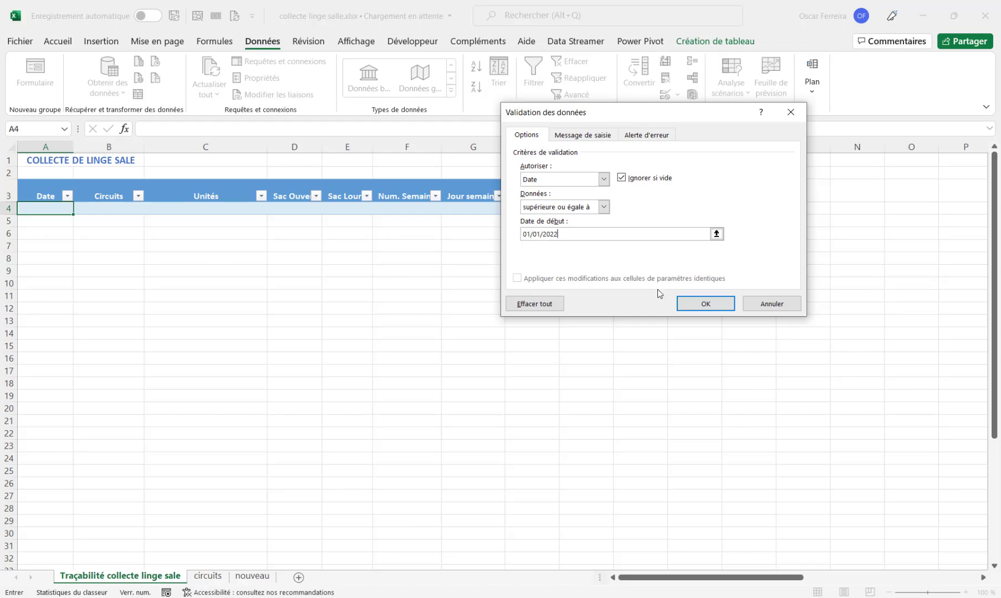
pyautogui.click(706, 305)
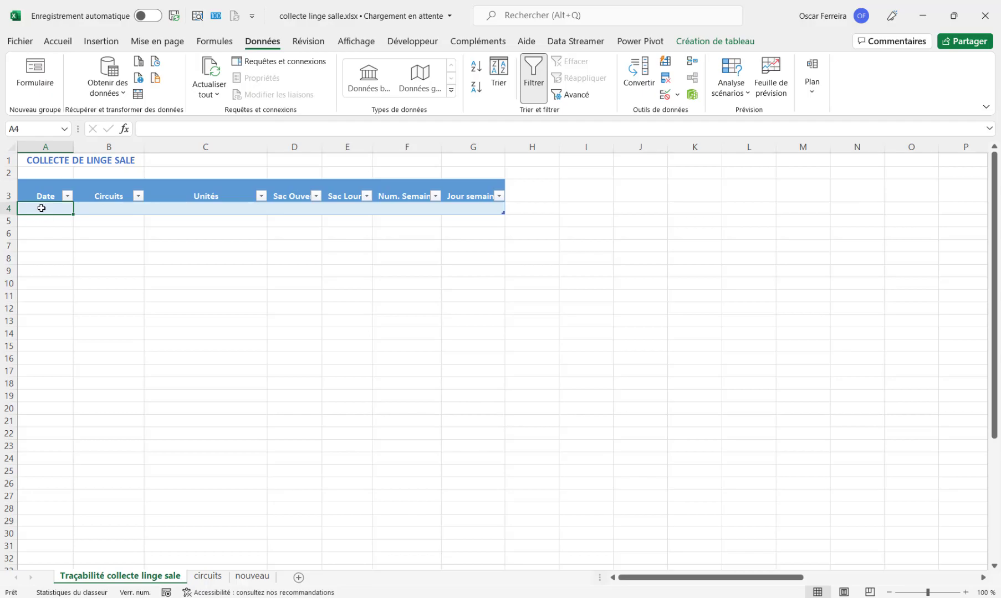
# Test the date validation by trying to enter the text "test" in A4, and cancel the entry
pyautogui.write('test')
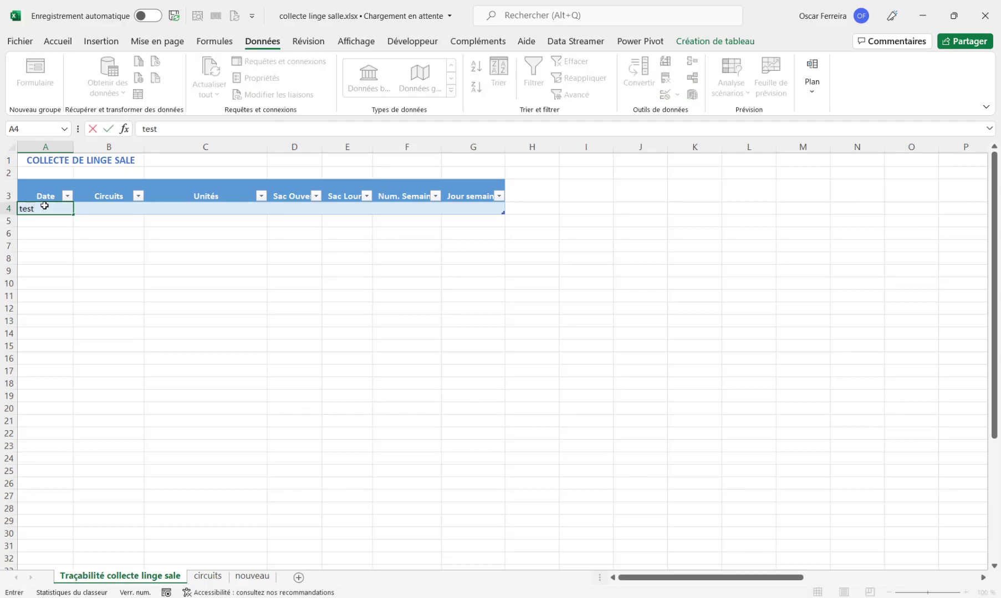
pyautogui.press('Return')
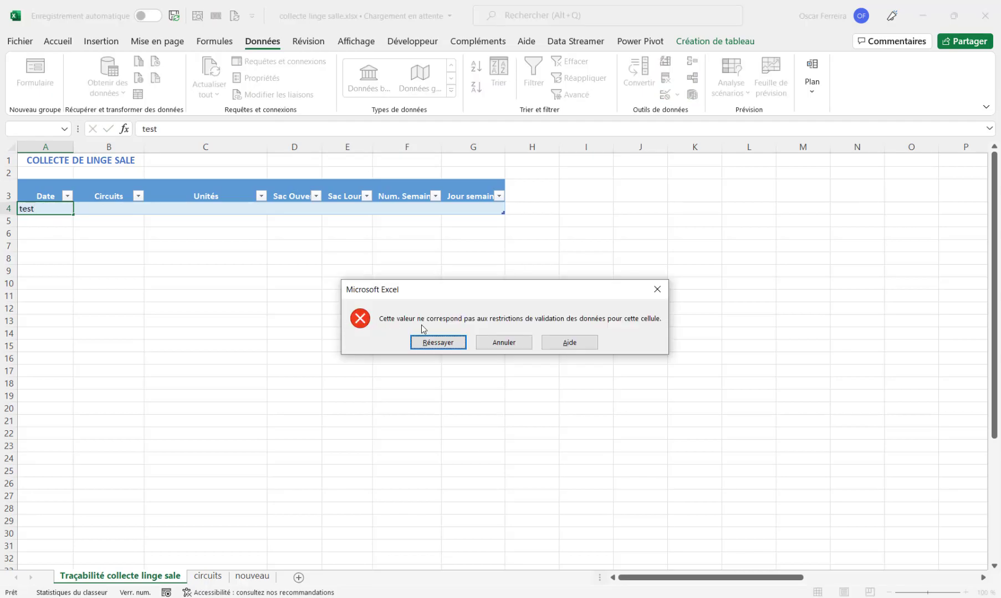
pyautogui.click(497, 345)
# Test the date validation by trying to enter the current date, 12/12/2021, in A4, and cancel the entry
pyautogui.click(8, 208)
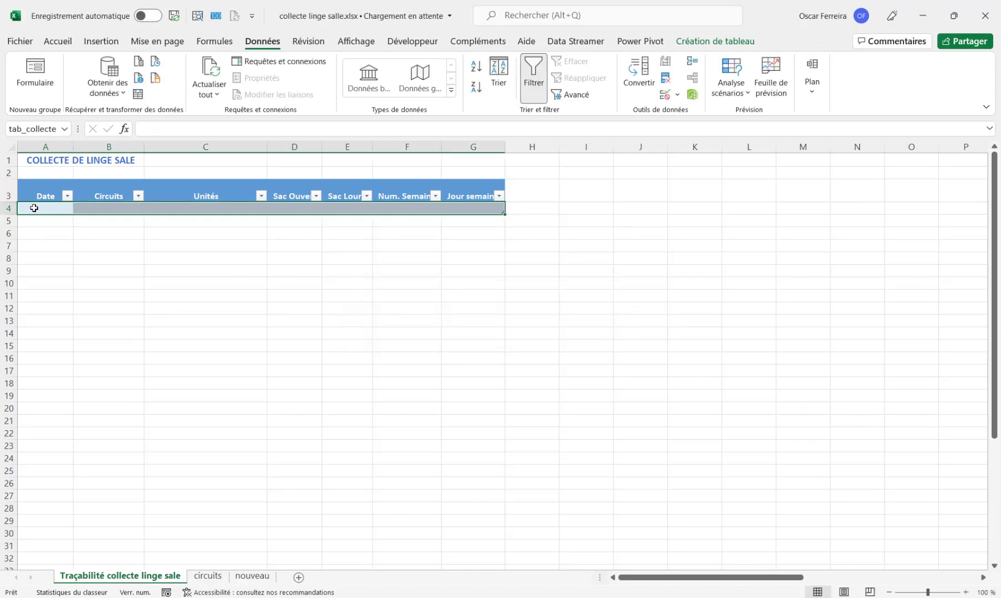
pyautogui.click(34, 209)
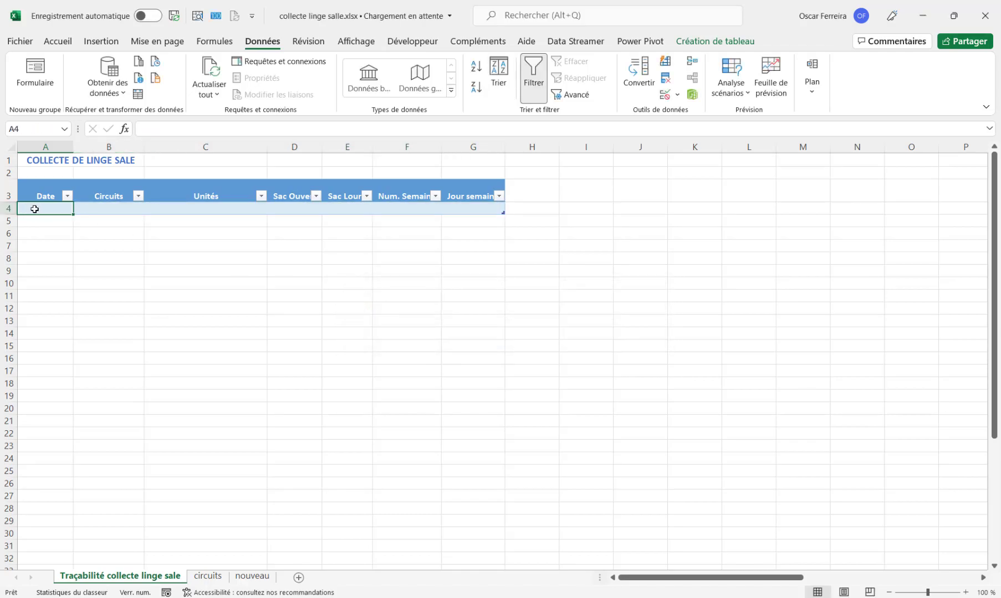
pyautogui.hotkey('ctrl', ';')
pyautogui.press('Return')
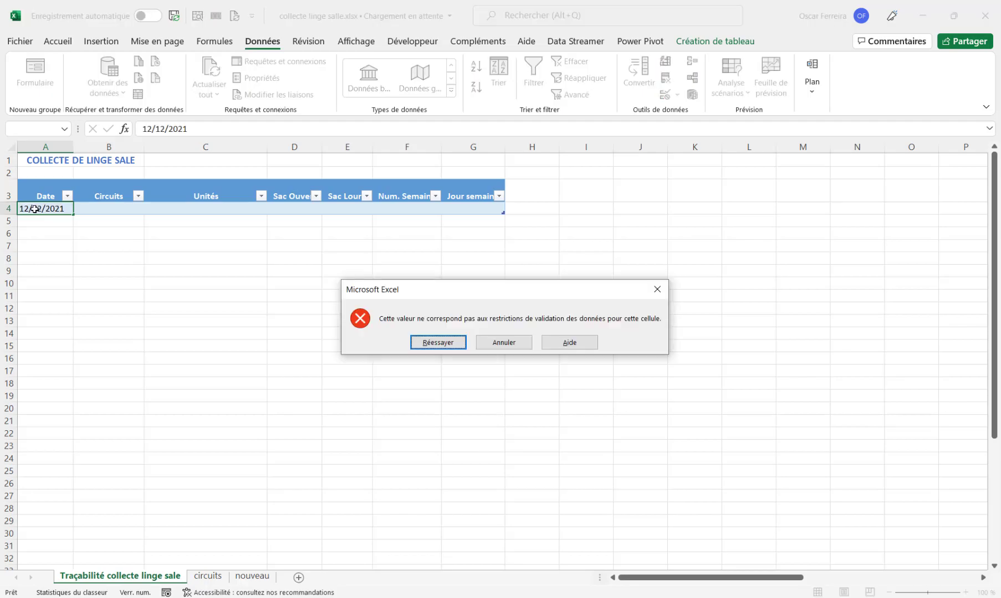
pyautogui.click(500, 346)
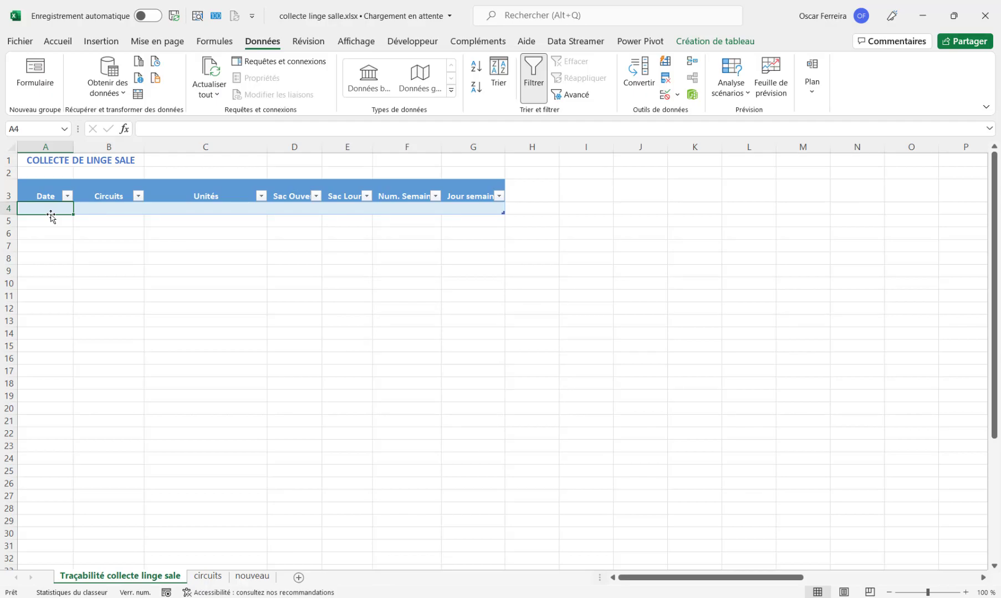
# Enter the date 10/01/2022 in cell A4
pyautogui.write('10/01/2022')
pyautogui.press('Return')
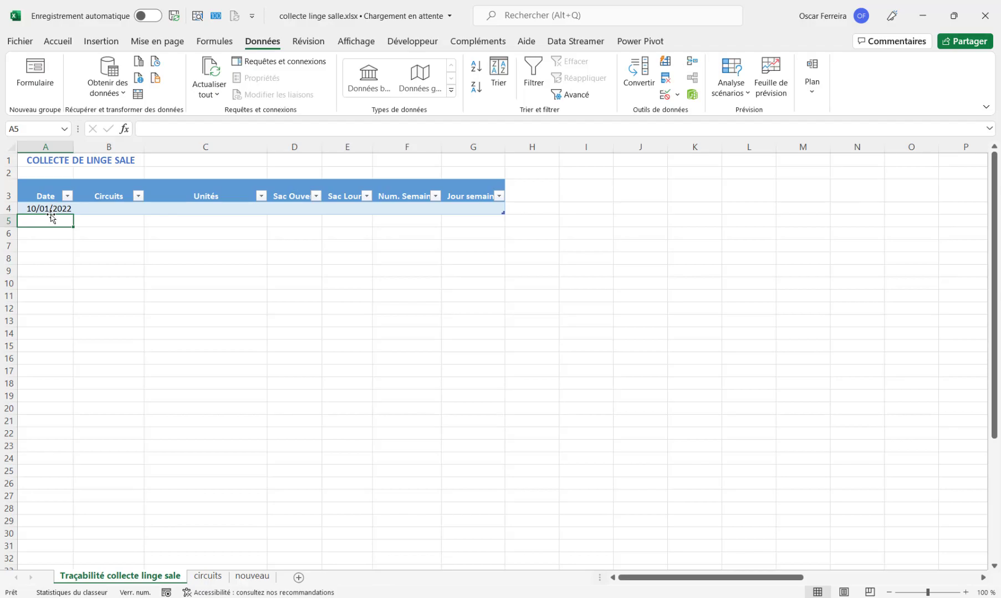
# Add data validation to cells D4:E4 allowing only whole numbers greater than 0
pyautogui.click(51, 213)
pyautogui.moveTo(284, 210); pyautogui.dragTo(331, 219)
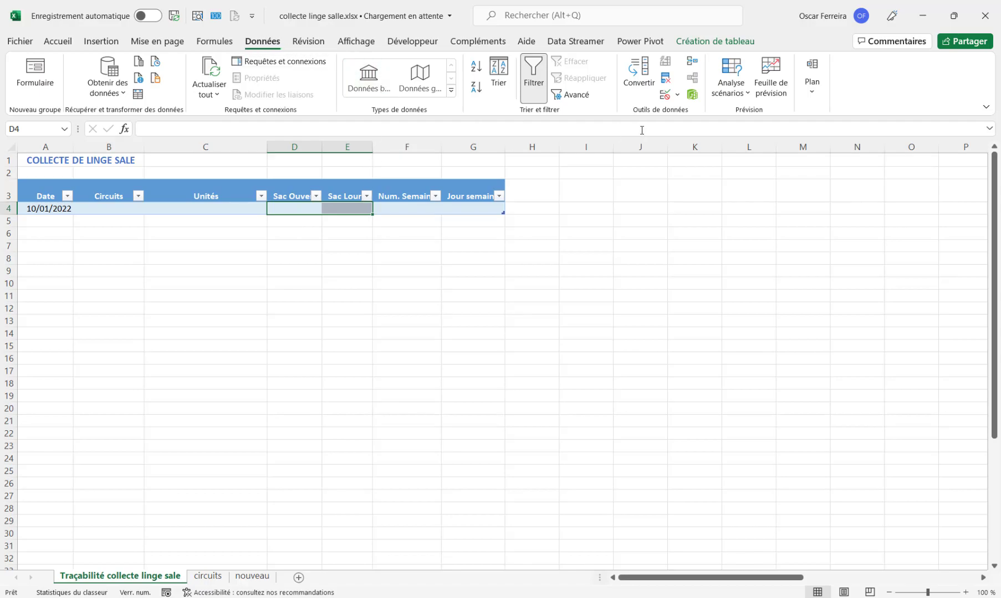
pyautogui.click(677, 94)
pyautogui.click(688, 112)
pyautogui.click(547, 183)
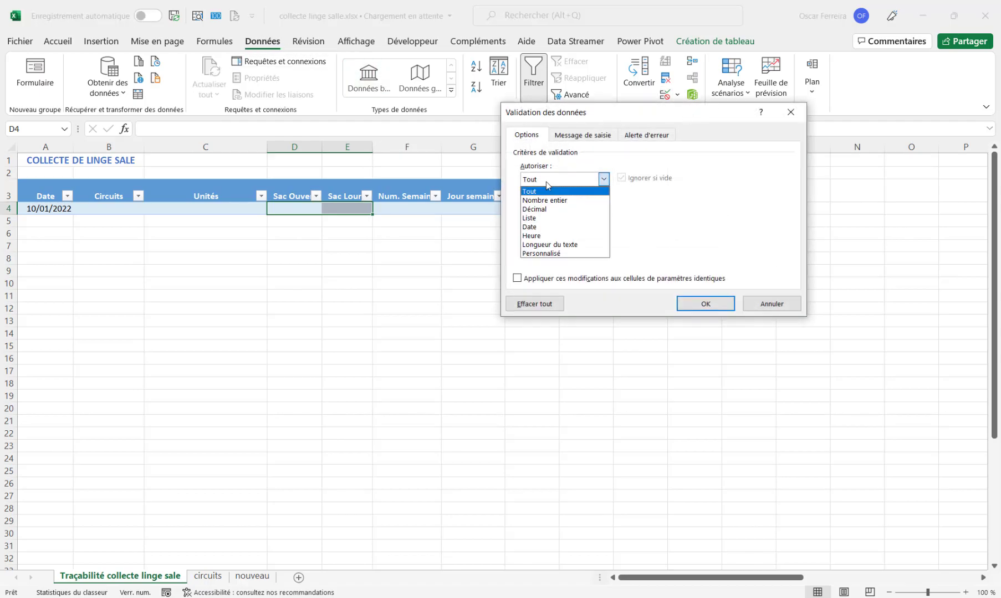
pyautogui.click(548, 198)
pyautogui.click(555, 208)
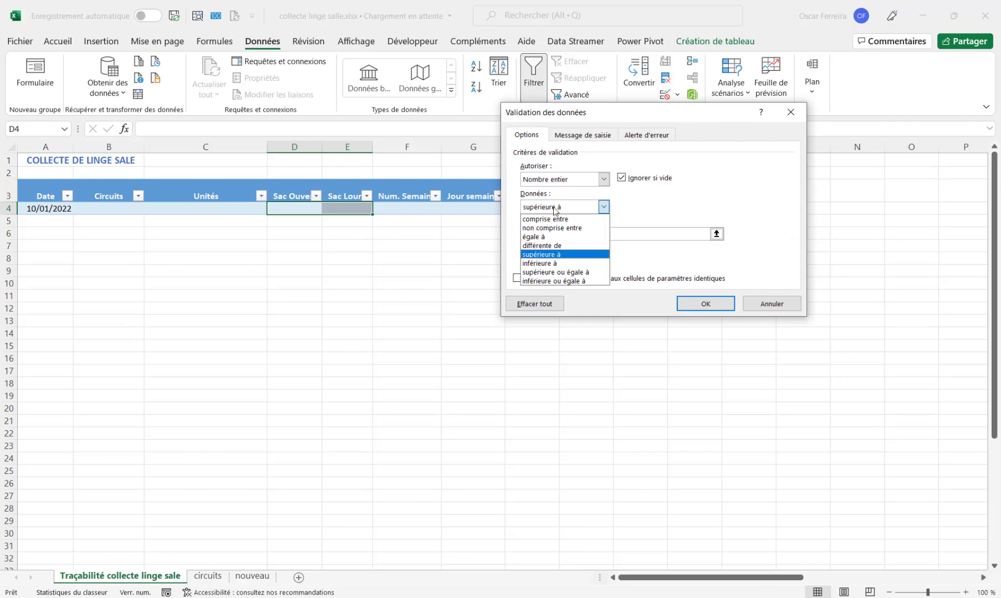
pyautogui.click(555, 209)
pyautogui.click(587, 235)
pyautogui.write('0')
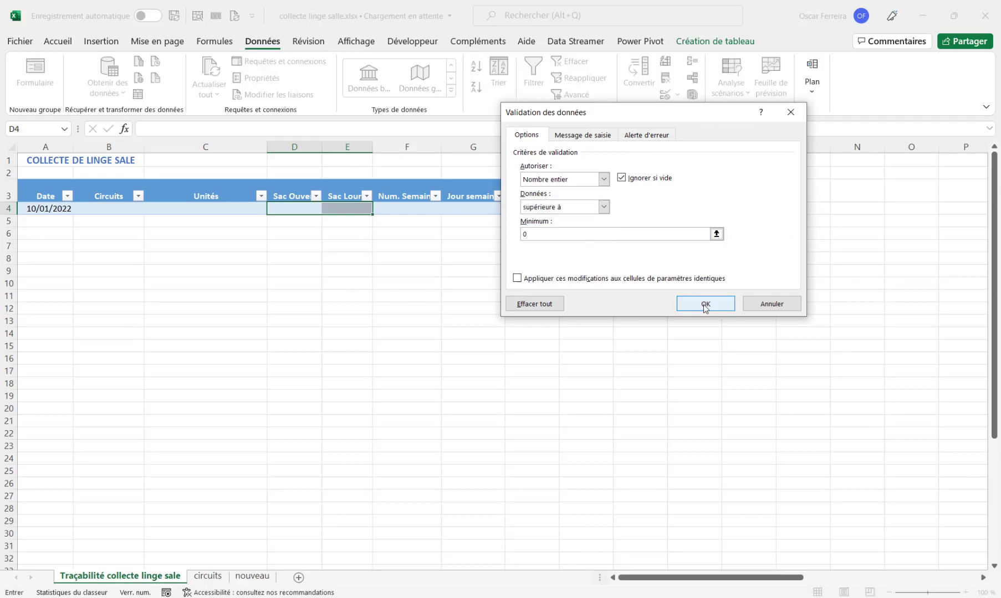
pyautogui.click(705, 304)
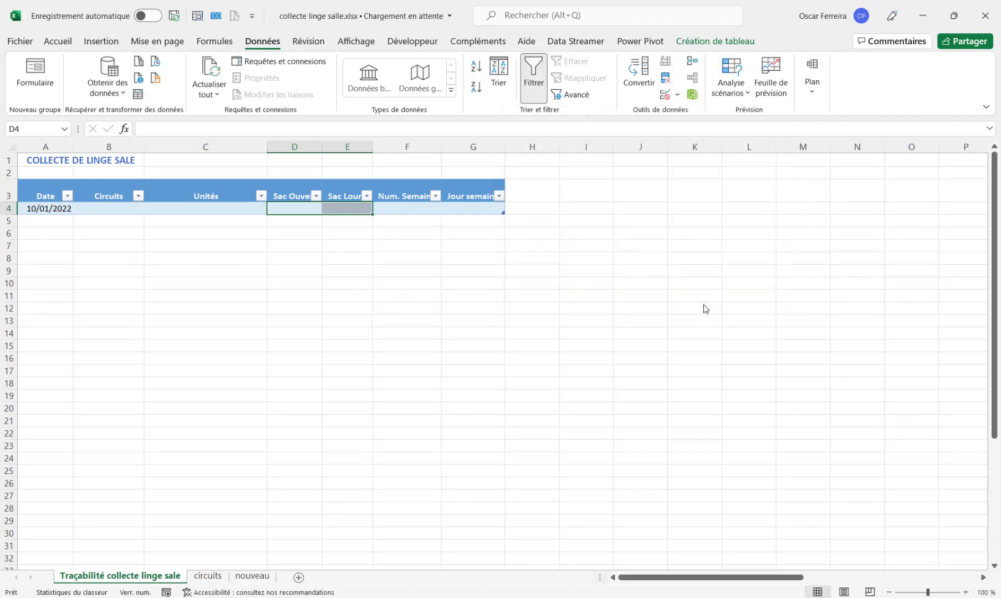
# Test the whole-number validation by trying to enter the text "test" in D4, and cancel the entry
pyautogui.click(304, 211)
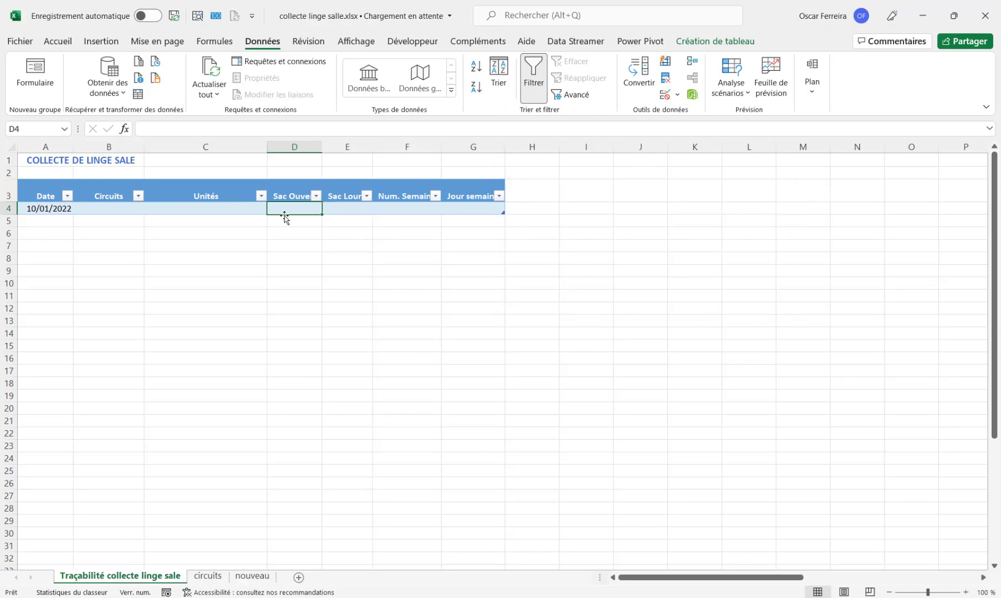
pyautogui.write('test')
pyautogui.press('Return')
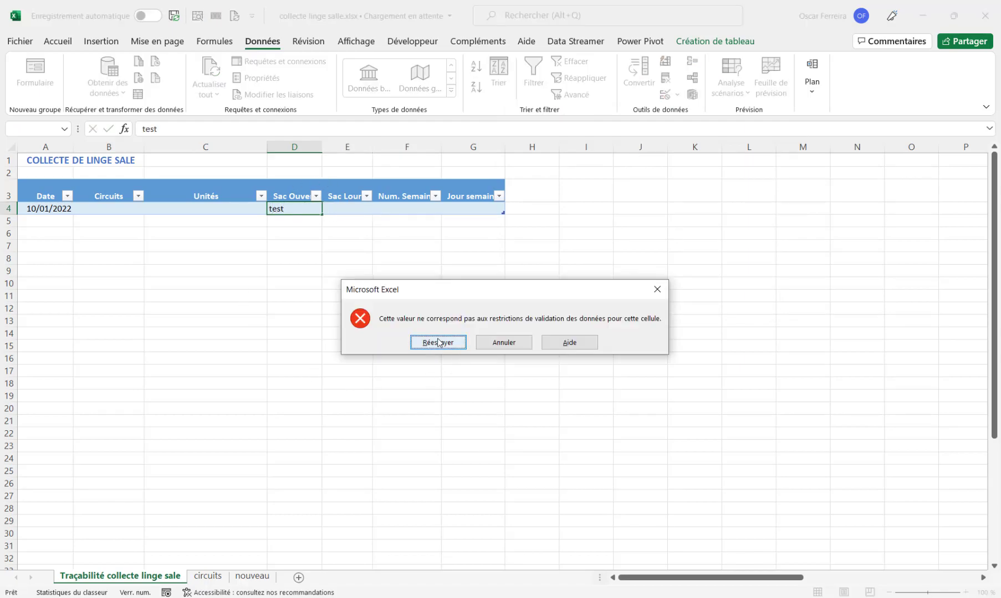
pyautogui.click(503, 344)
# Enter 20 in cell D4 and 10 in cell E4 of the collection table
pyautogui.write('20')
pyautogui.press('Tab')
pyautogui.write('10')
pyautogui.press('Tab')
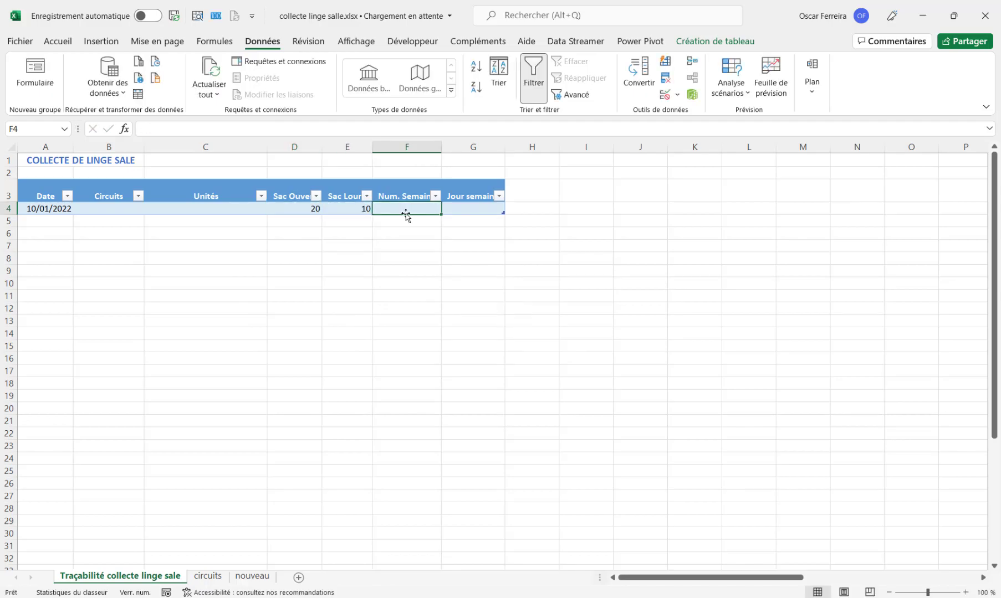
pyautogui.click(356, 208)
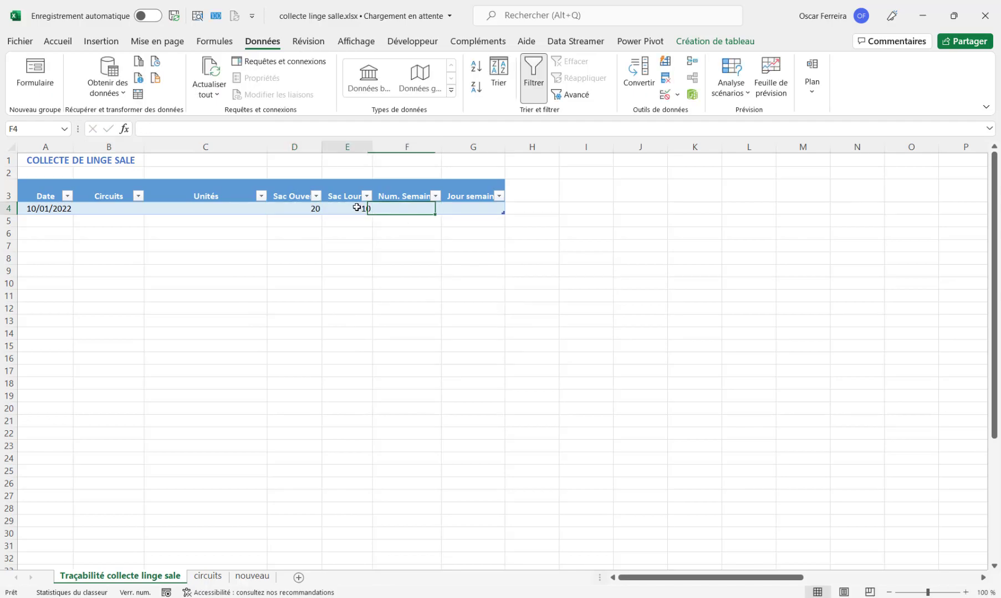
pyautogui.click(400, 211)
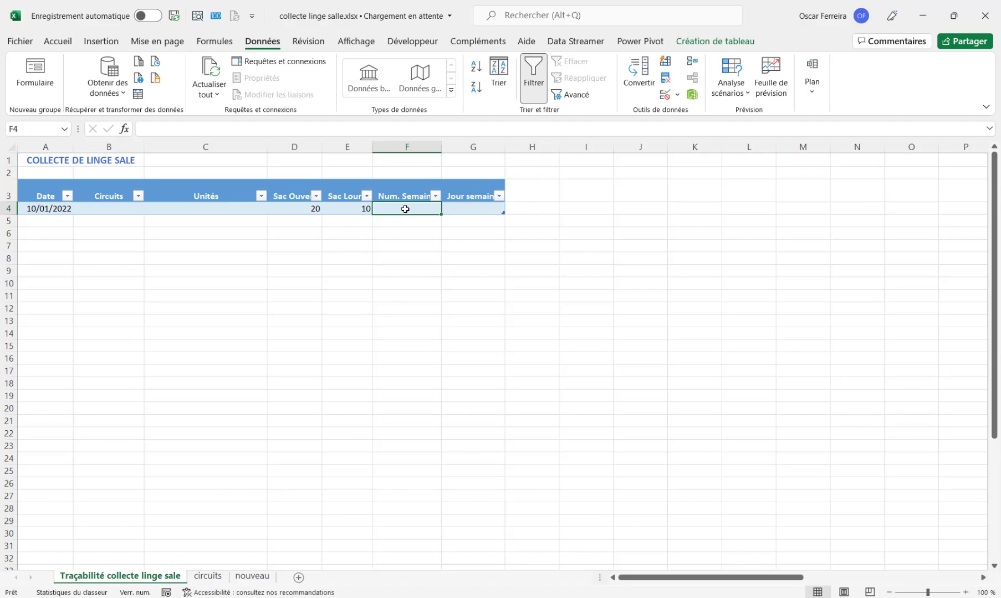
pyautogui.write('=no')
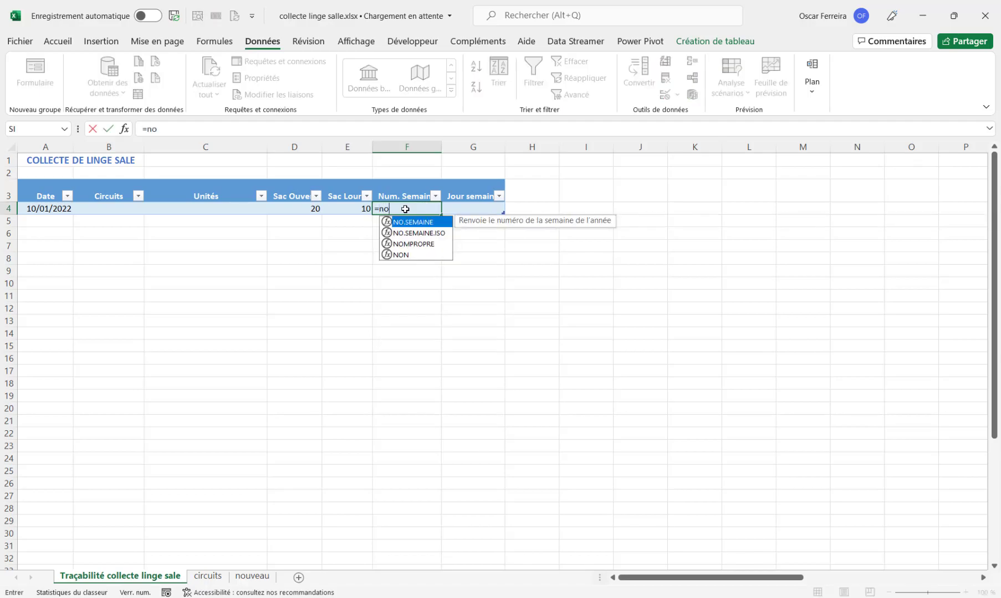
pyautogui.doubleClick(416, 234)
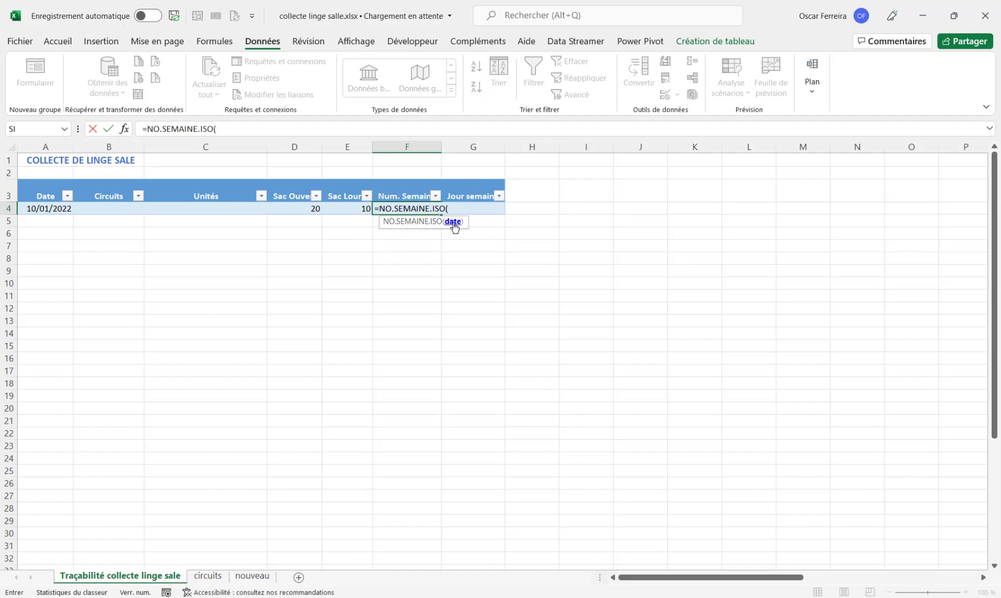
pyautogui.click(45, 209)
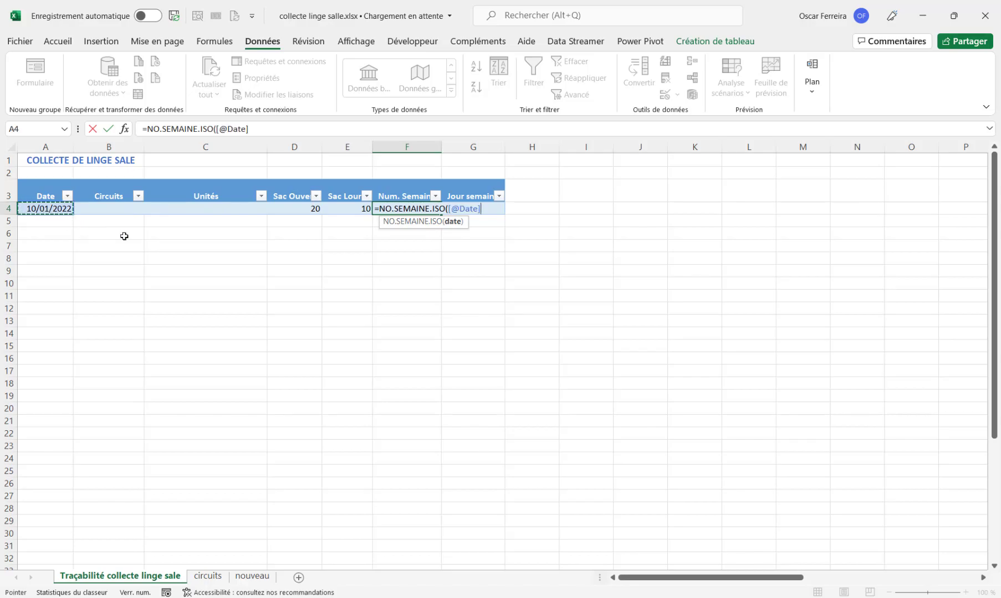
pyautogui.press('Return')
pyautogui.click(394, 200)
pyautogui.click(382, 205)
pyautogui.click(476, 210)
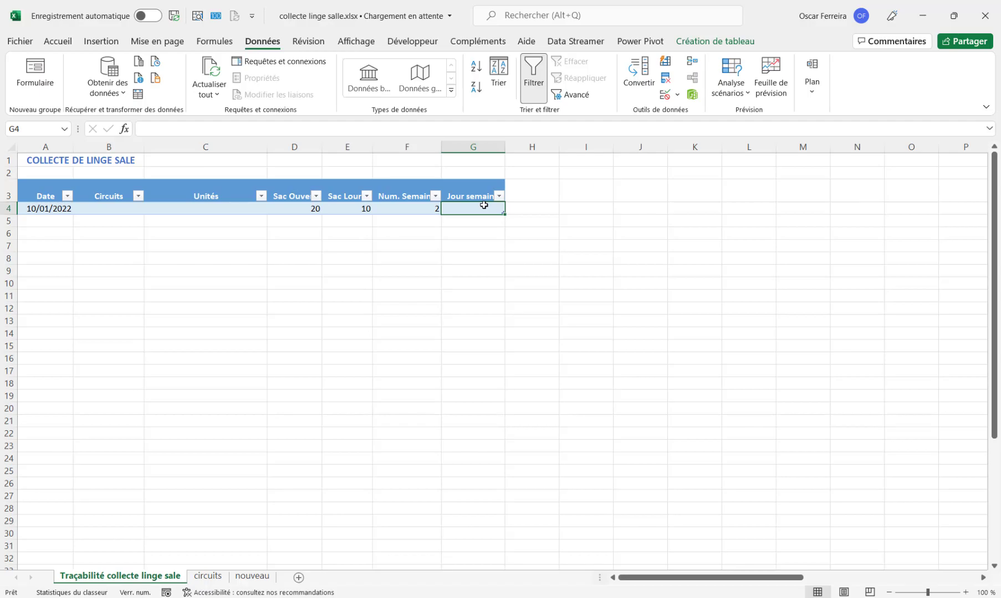
pyautogui.write('=tex')
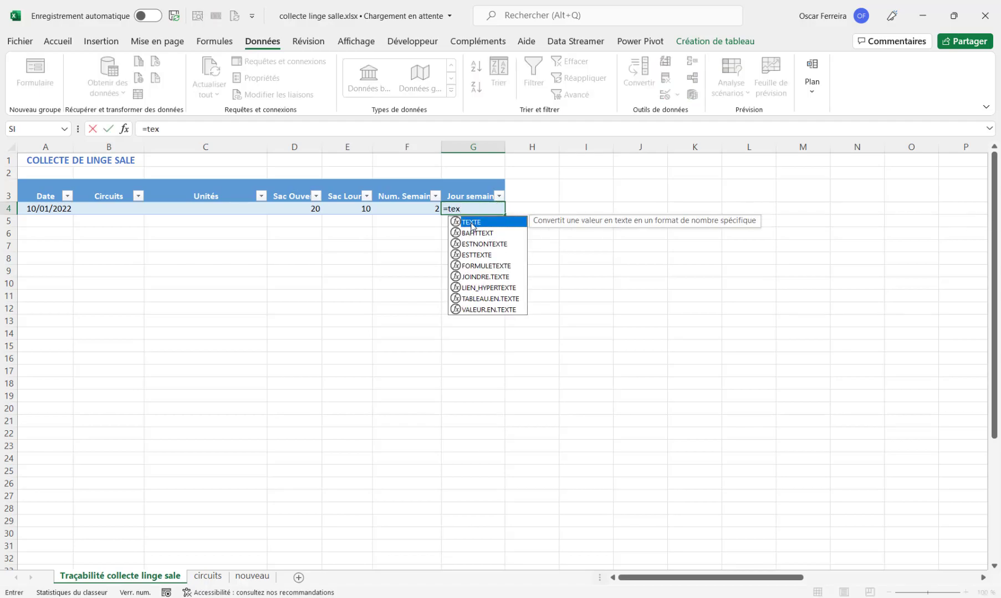
pyautogui.doubleClick(473, 222)
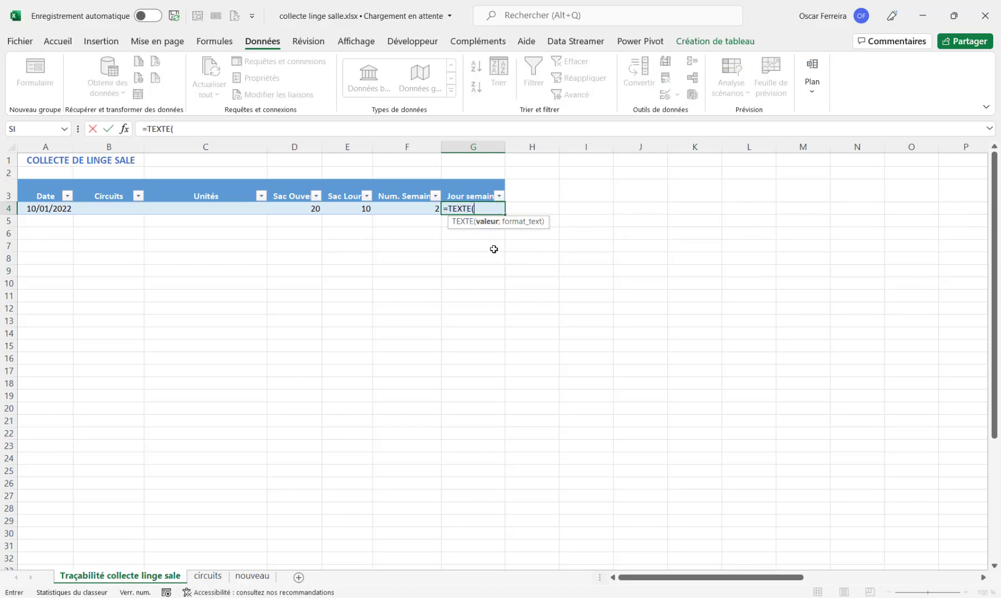
pyautogui.click(54, 209)
pyautogui.write(';')
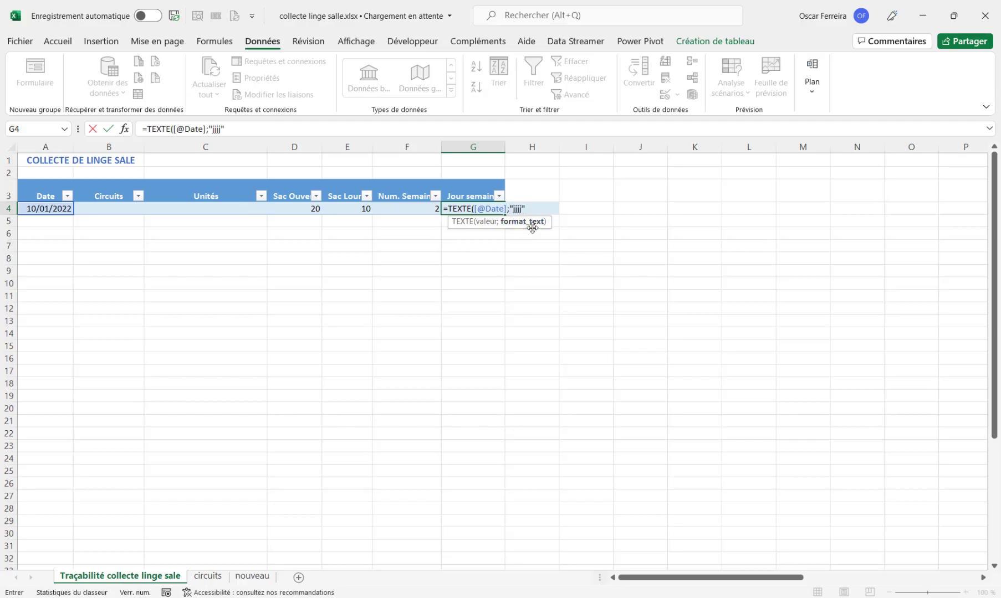
pyautogui.write('"jjjj"')
pyautogui.press('Return')
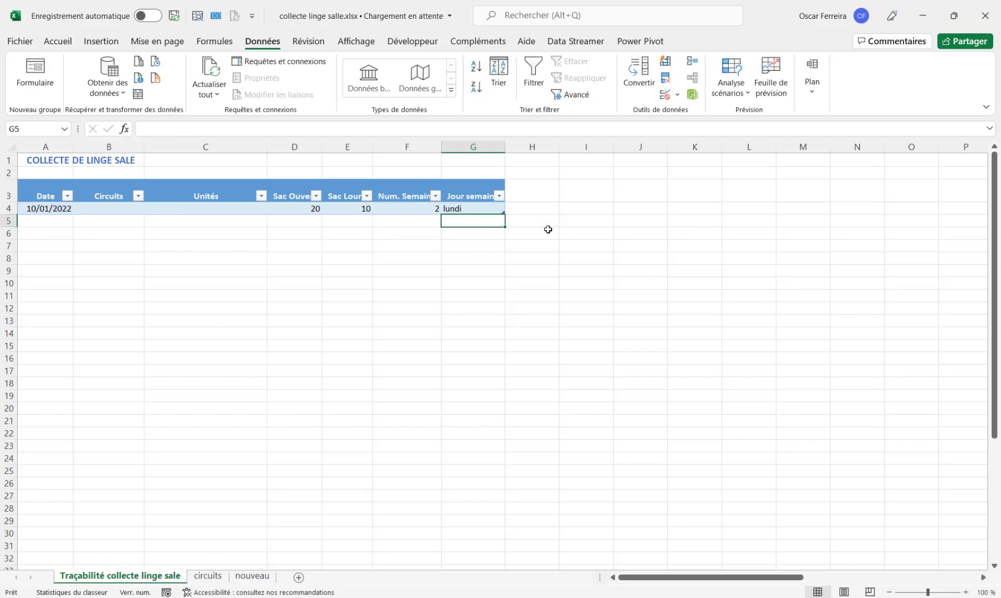
pyautogui.press('Up')
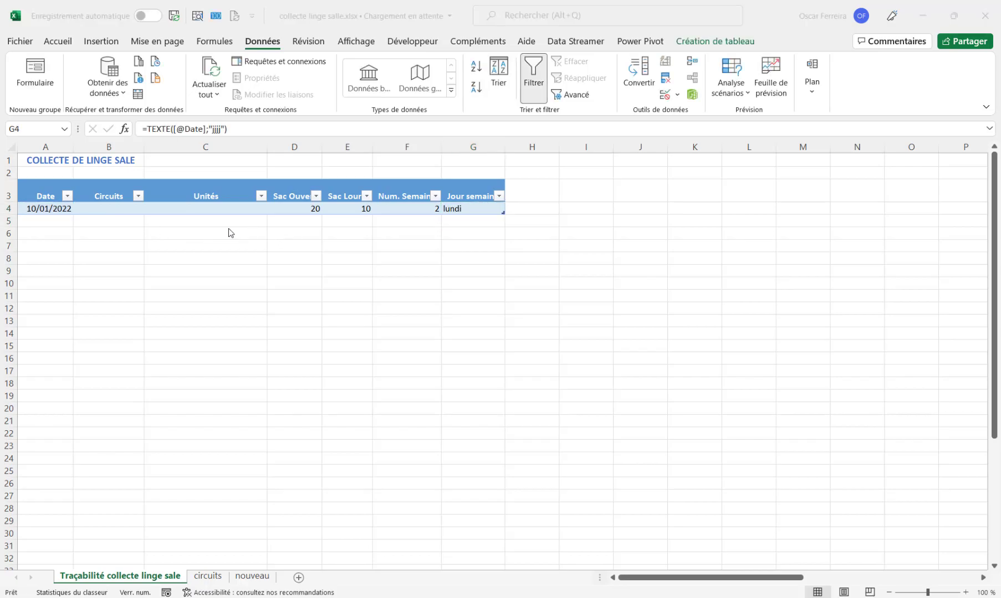
# Examine the empty Circuits and Unités cells, and the circuit headers and unit lists on the circuits sheet that will feed them
pyautogui.click(105, 208)
pyautogui.click(232, 208)
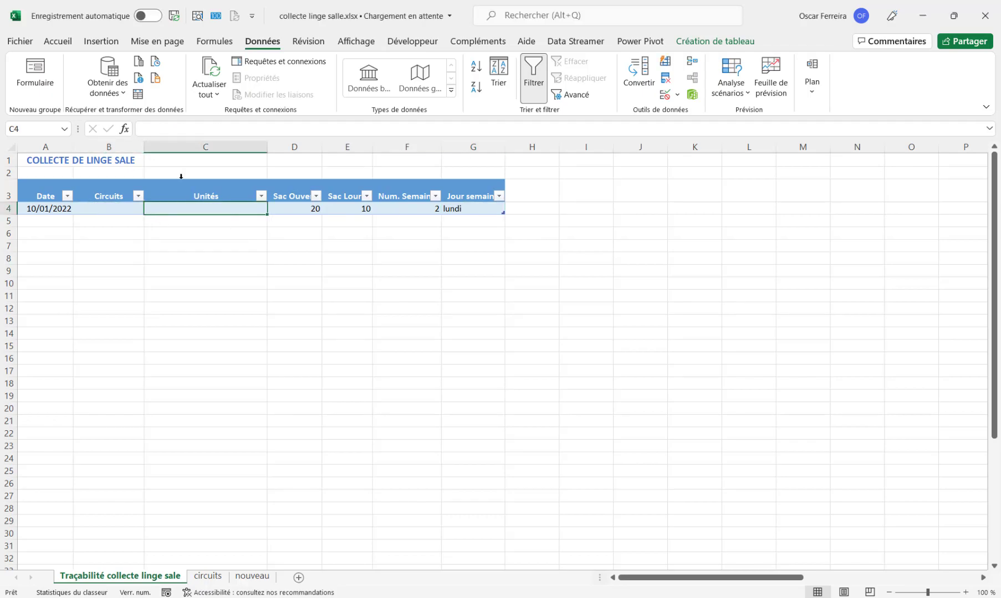
pyautogui.click(108, 209)
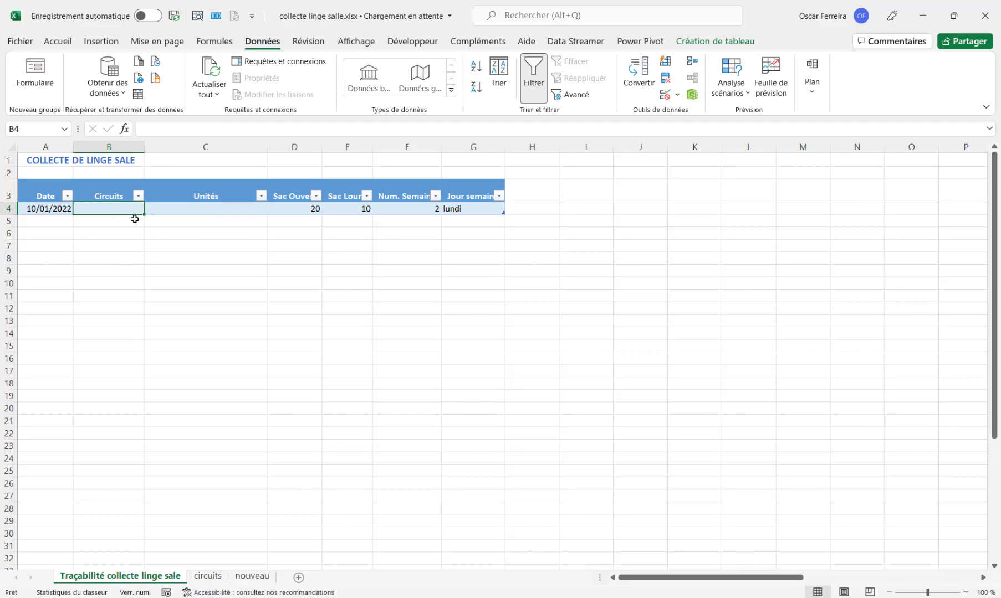
pyautogui.click(211, 579)
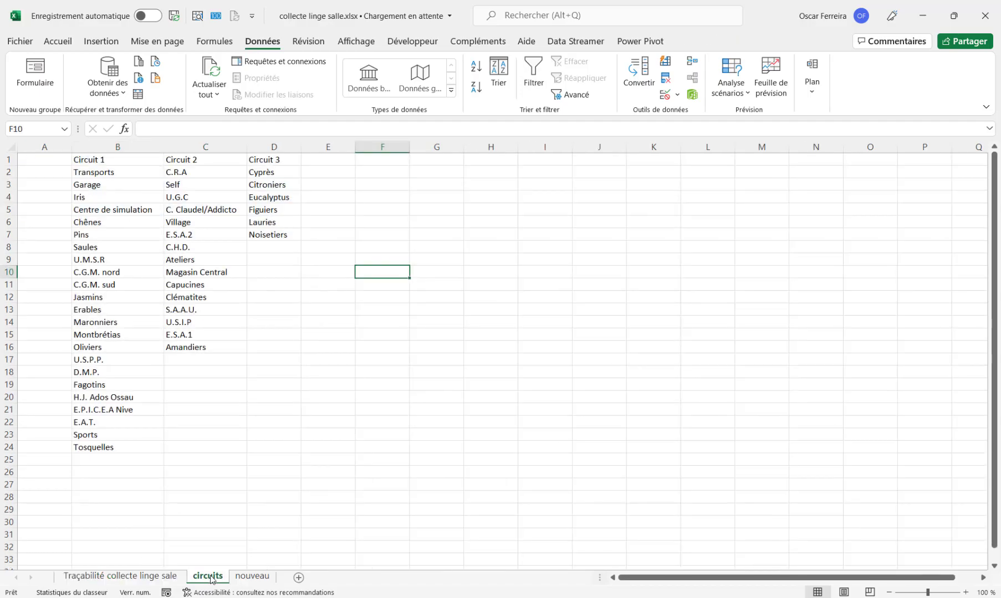
pyautogui.click(83, 161)
pyautogui.moveTo(126, 160); pyautogui.dragTo(275, 161)
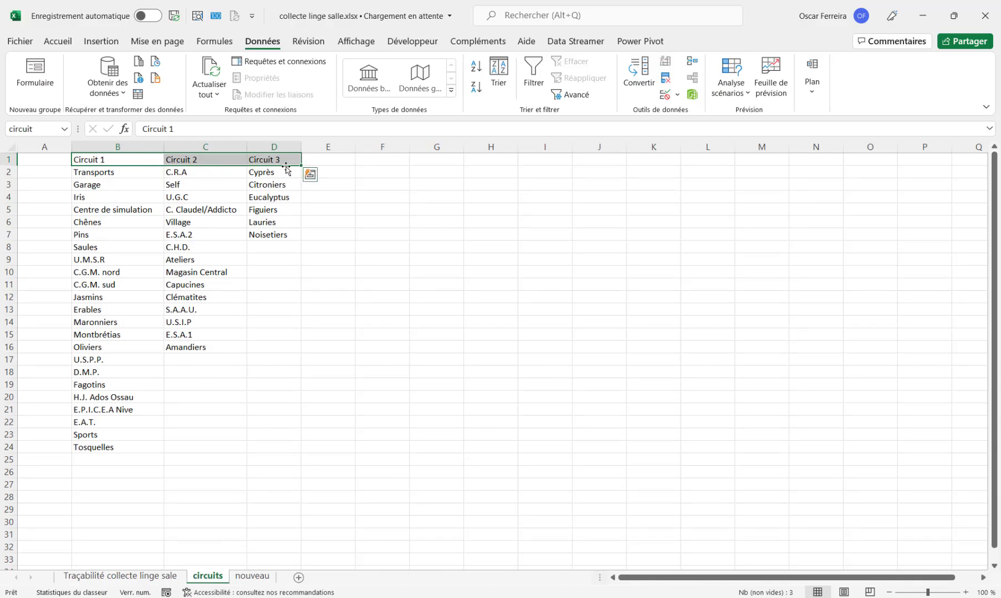
pyautogui.click(199, 173)
pyautogui.click(101, 157)
pyautogui.click(197, 162)
pyautogui.click(264, 162)
pyautogui.moveTo(117, 175); pyautogui.dragTo(100, 449)
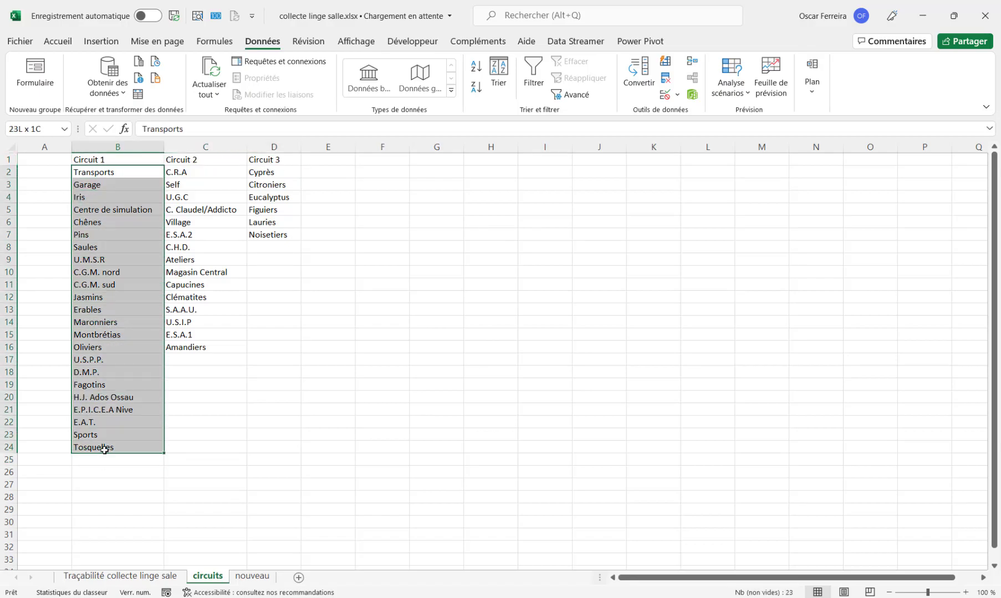
pyautogui.click(208, 171)
pyautogui.hotkey('ctrl', 'shift', 'Down')
# Format the range B1:D24 on the circuits sheet as a medium orange table with headers
pyautogui.moveTo(105, 162); pyautogui.dragTo(258, 445)
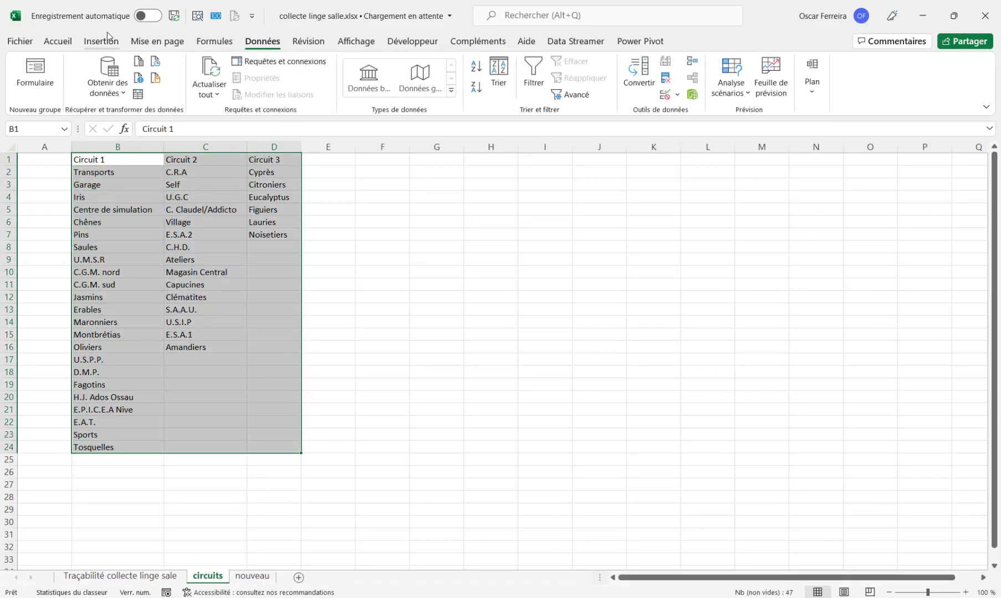
pyautogui.click(57, 41)
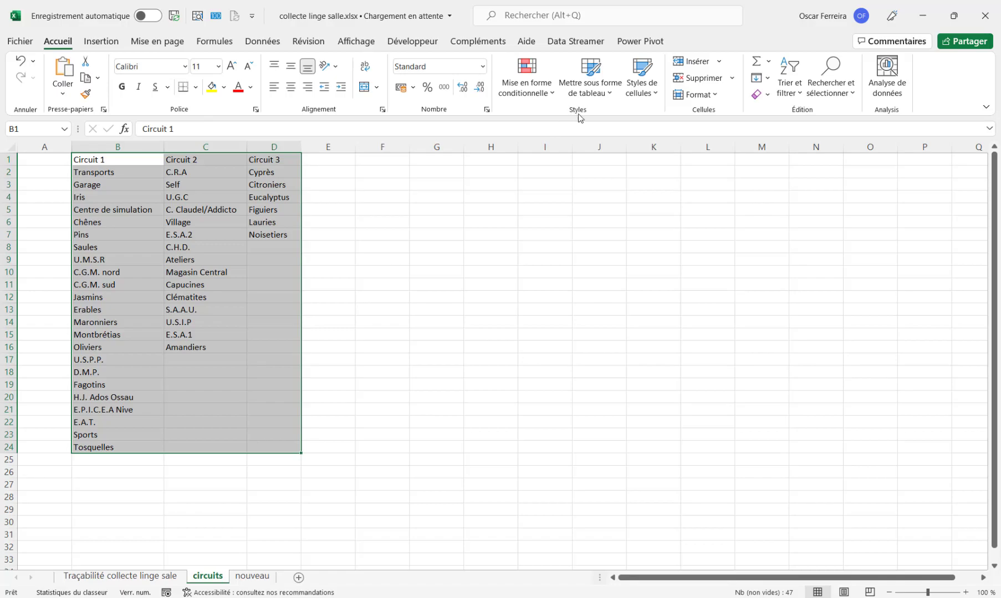
pyautogui.click(608, 93)
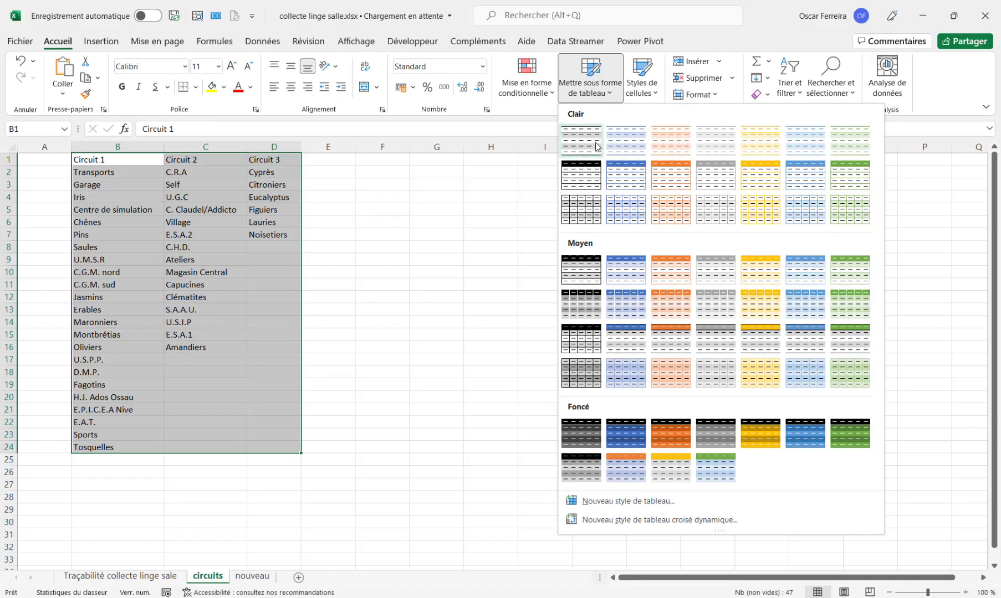
pyautogui.click(675, 273)
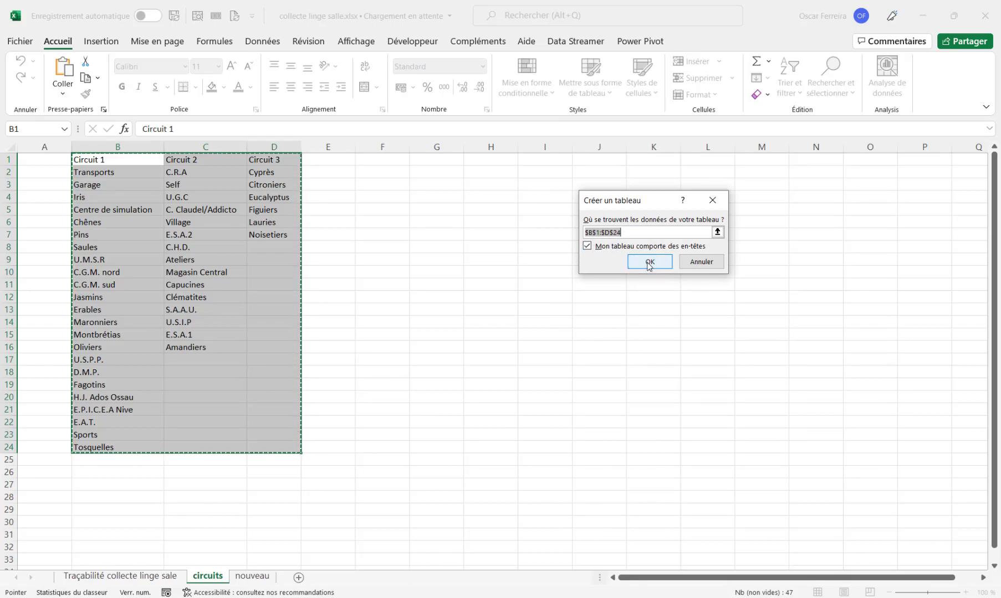
pyautogui.click(649, 262)
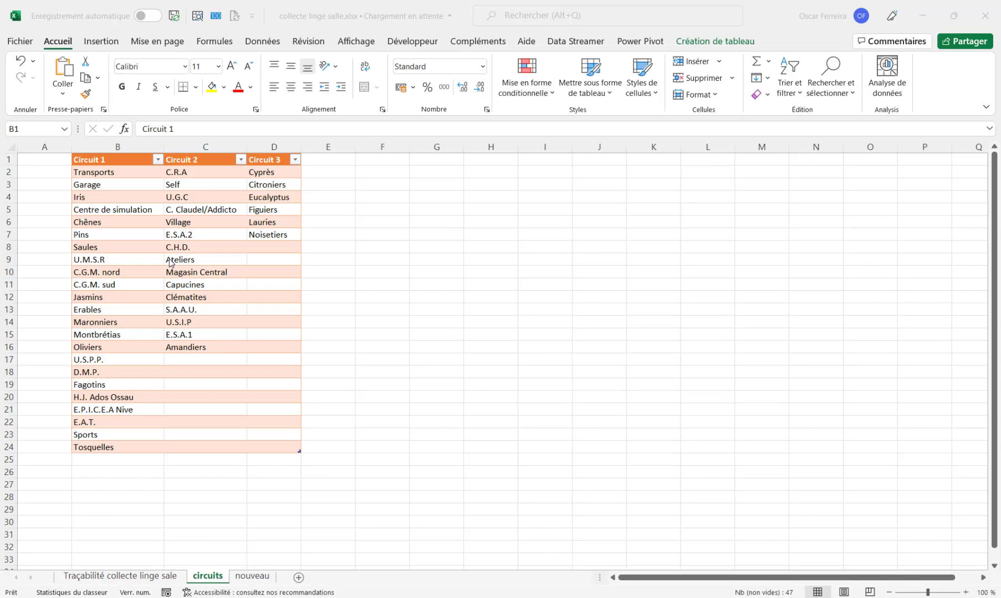
# Rename the circuits table as tab_circuits_unites
pyautogui.click(193, 213)
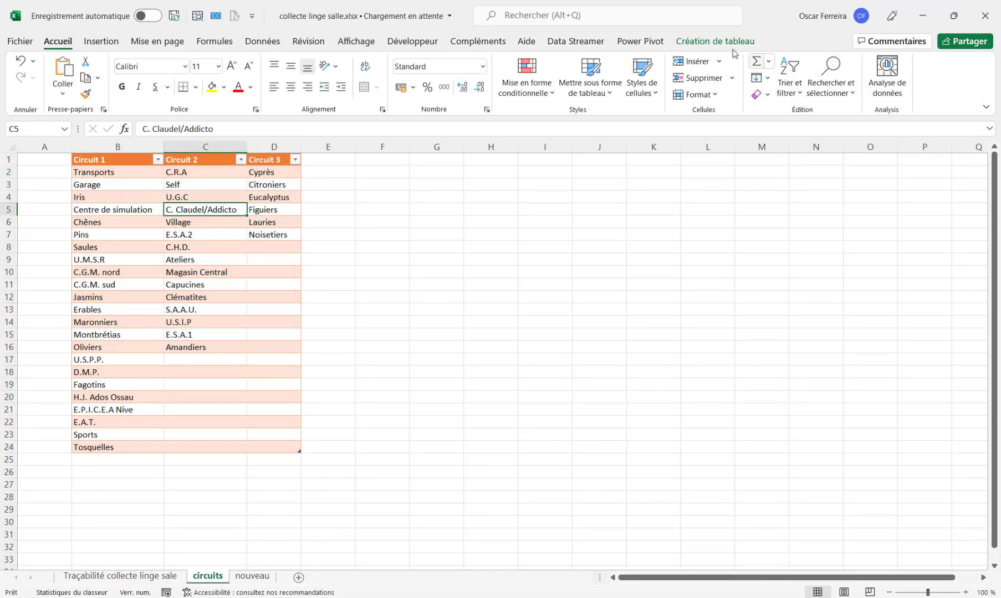
pyautogui.click(705, 44)
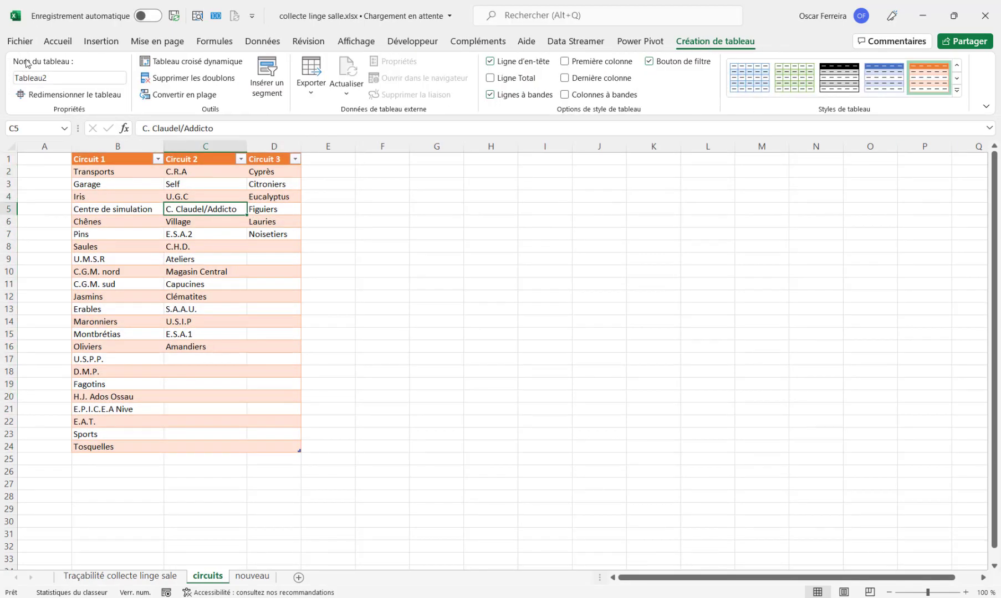
pyautogui.click(56, 81)
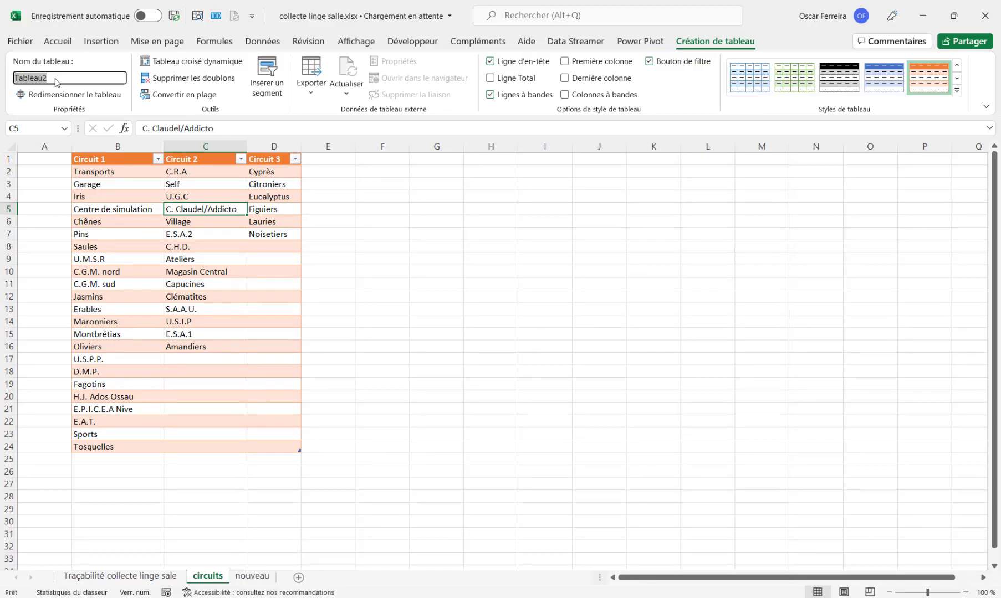
pyautogui.write('tab')
pyautogui.press('Return')
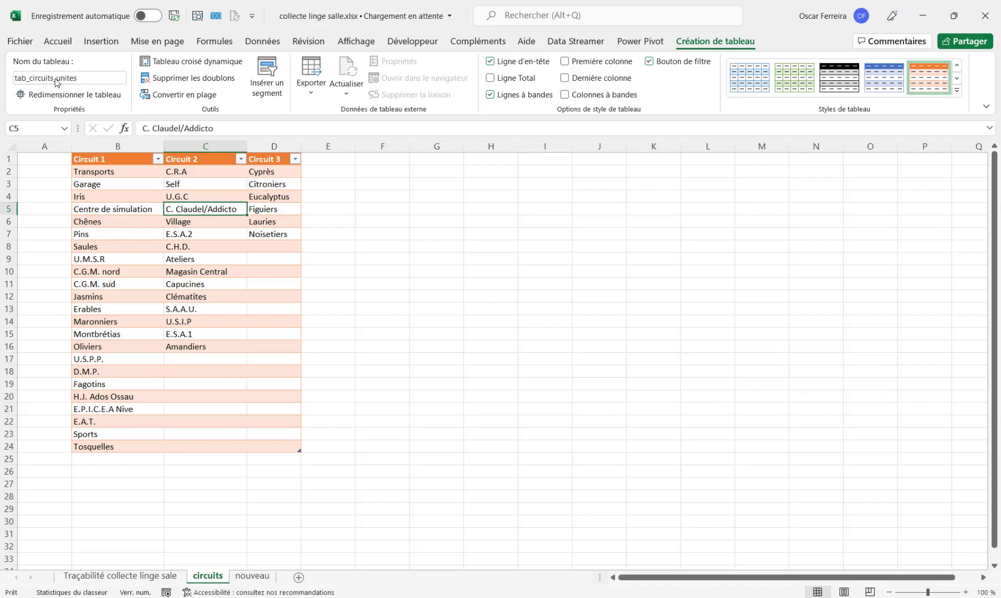
pyautogui.click(111, 247)
# Name the header range B1:D1 of the circuits table "circuit" and open the list of defined names
pyautogui.moveTo(91, 161); pyautogui.dragTo(265, 162)
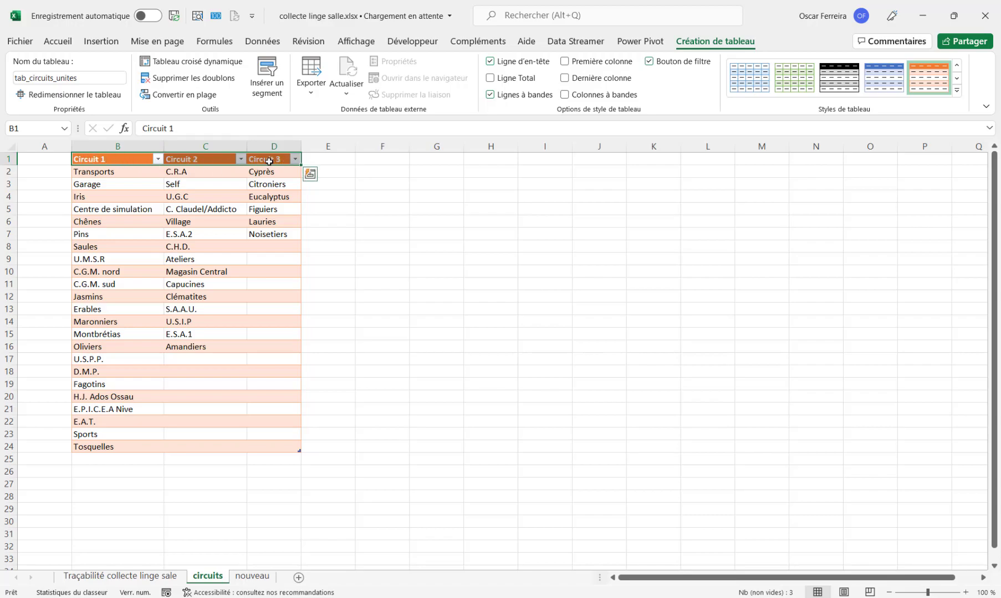
pyautogui.click(27, 129)
pyautogui.write('circuit')
pyautogui.press('Return')
pyautogui.click(26, 130)
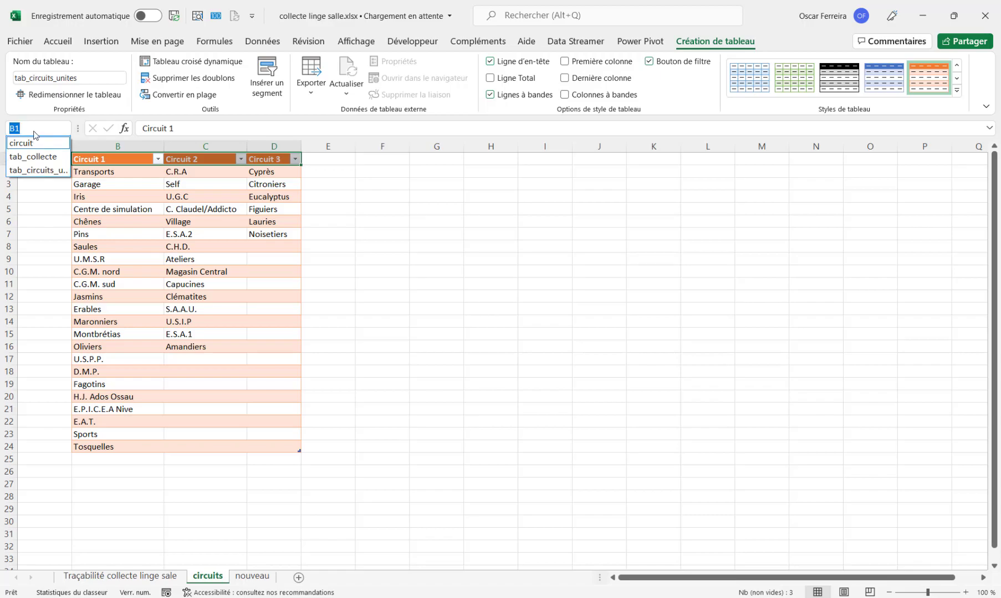
# Restrict cell B4 in the Circuits column to a validation list whose source is the defined name =circuit
pyautogui.click(32, 141)
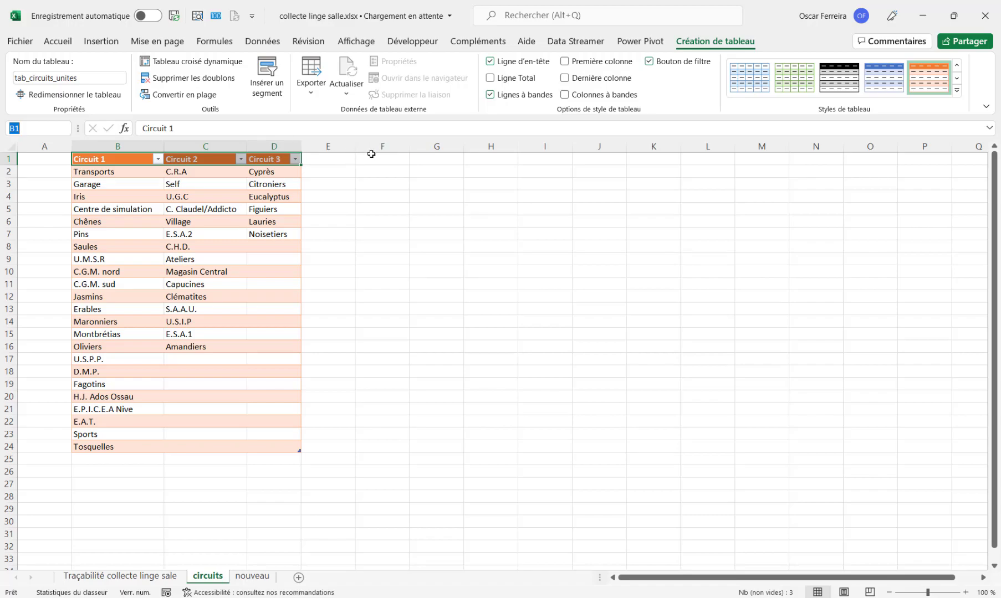
pyautogui.click(114, 577)
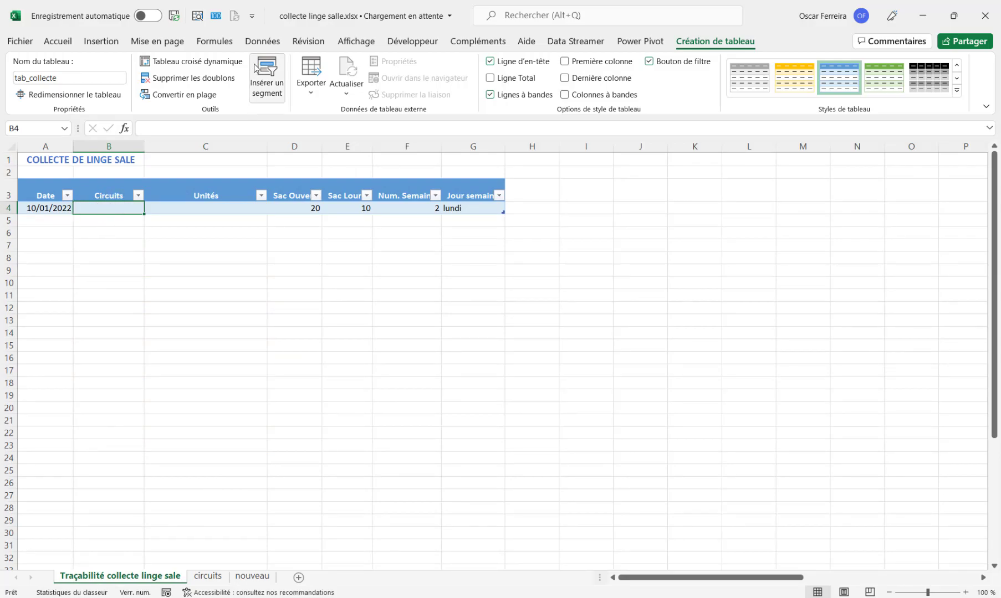
pyautogui.click(262, 41)
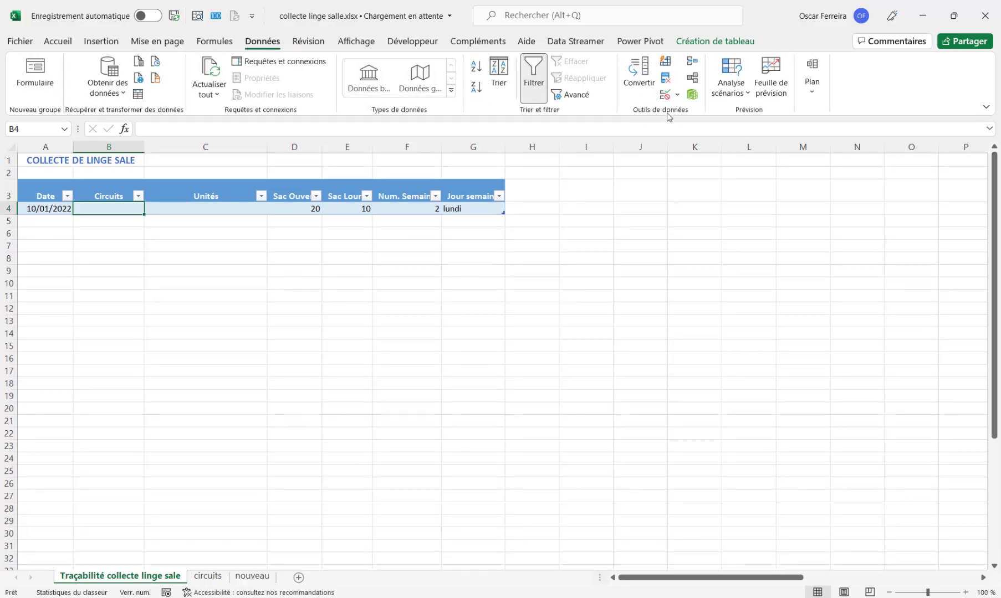
pyautogui.click(677, 94)
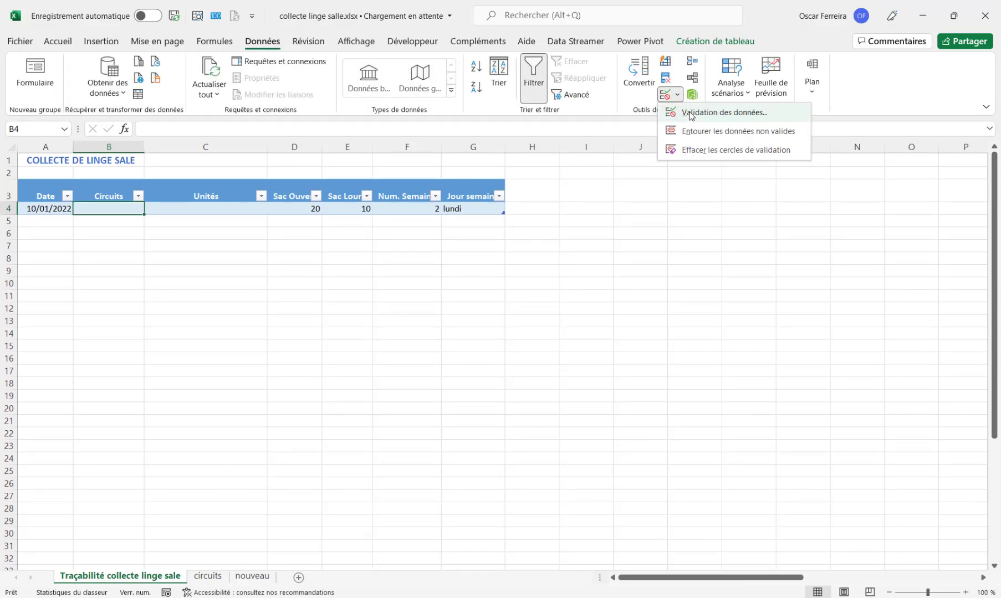
pyautogui.click(691, 114)
pyautogui.click(557, 178)
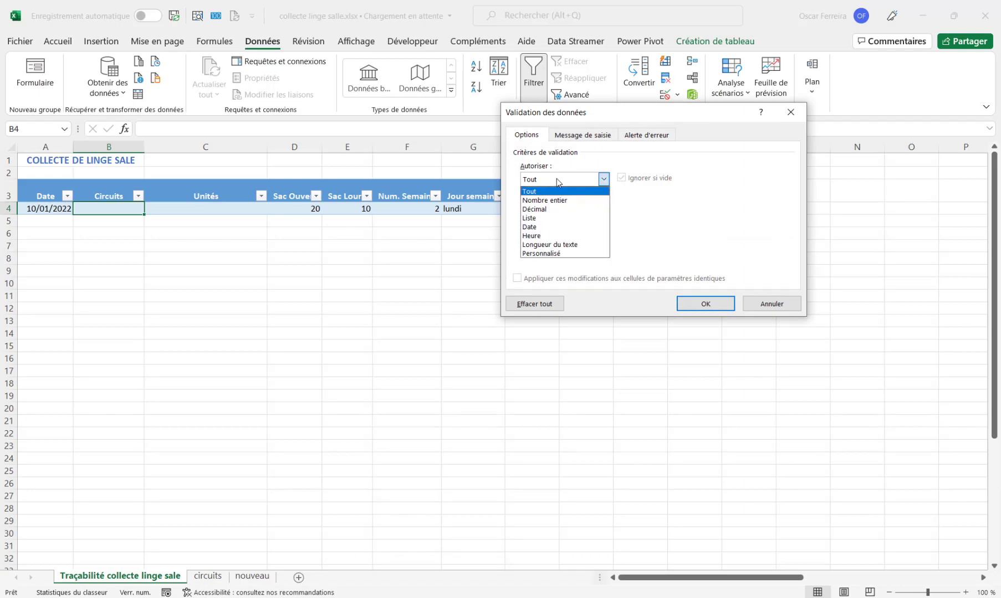
pyautogui.click(551, 219)
pyautogui.click(530, 235)
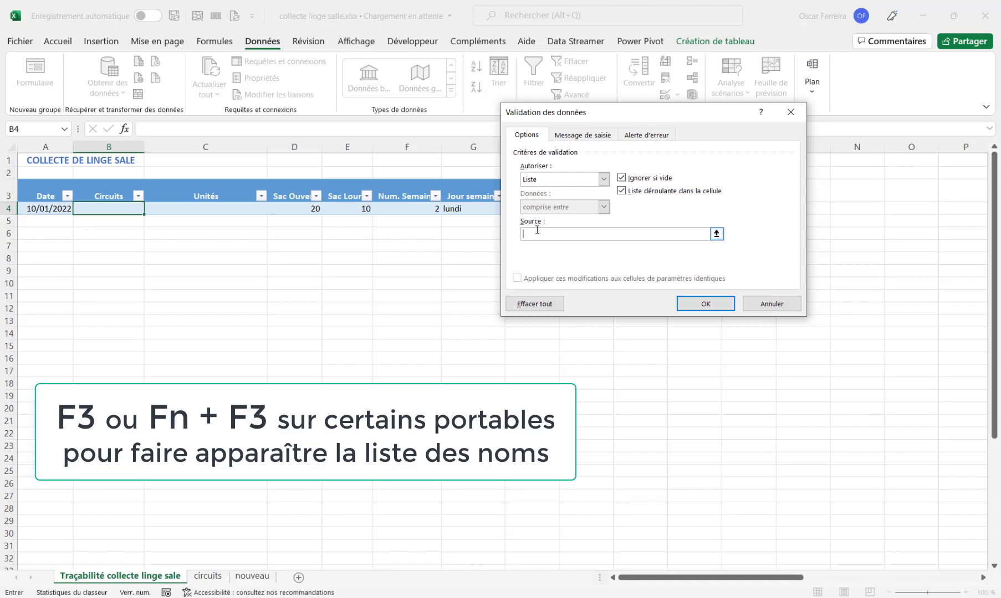
pyautogui.press('F3')
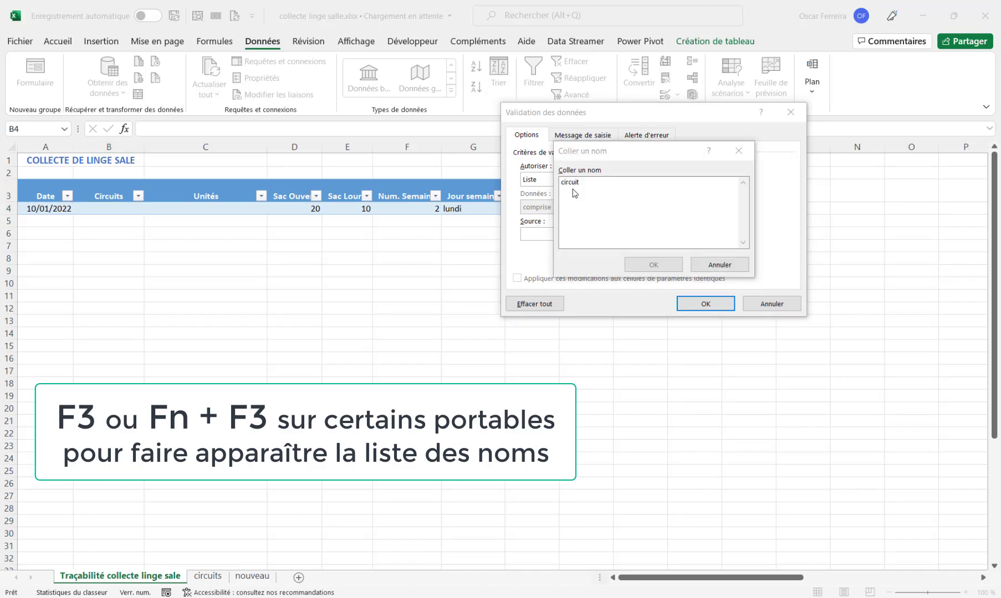
pyautogui.click(575, 183)
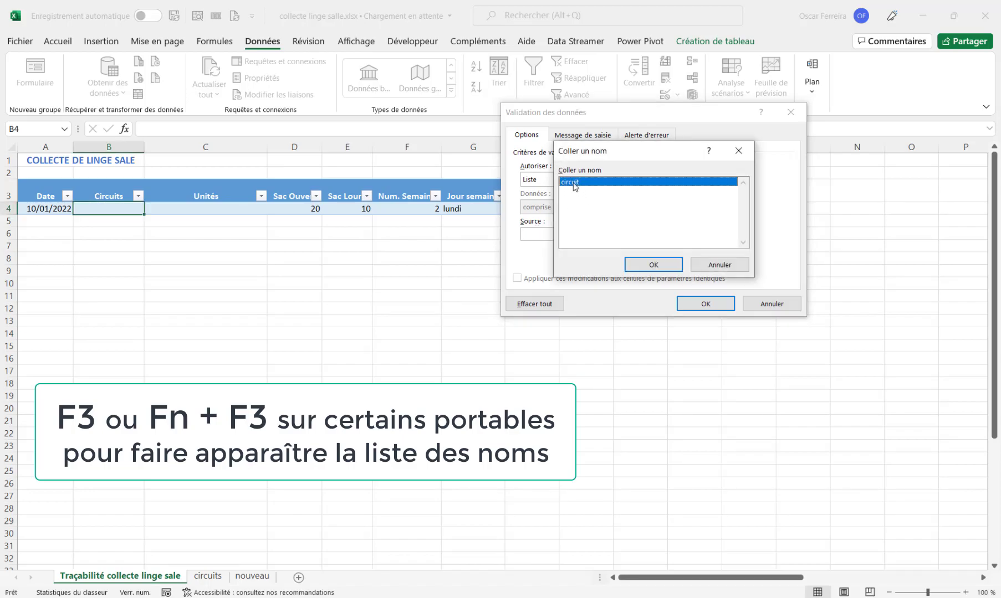
pyautogui.click(654, 265)
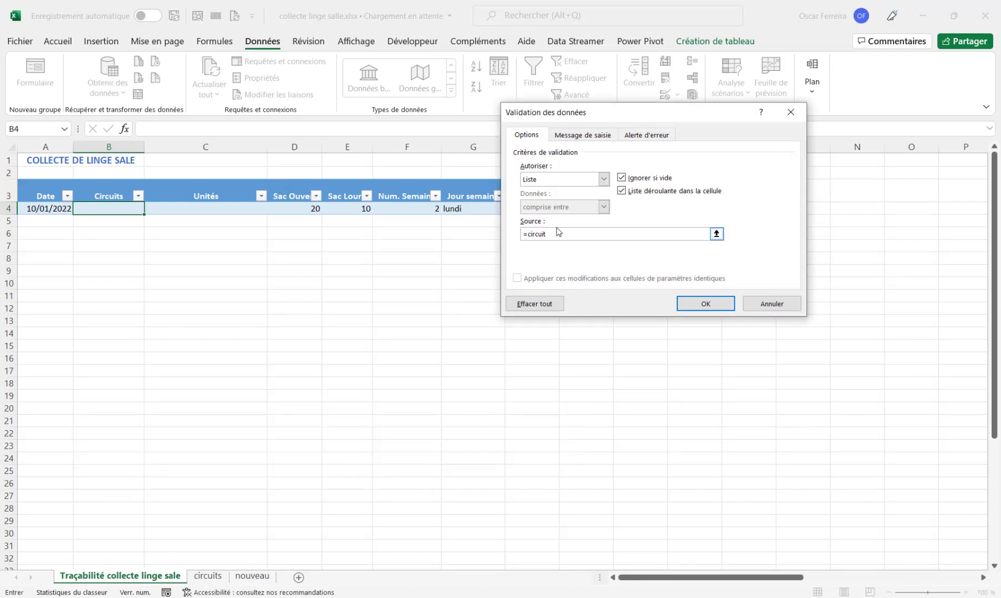
pyautogui.click(694, 306)
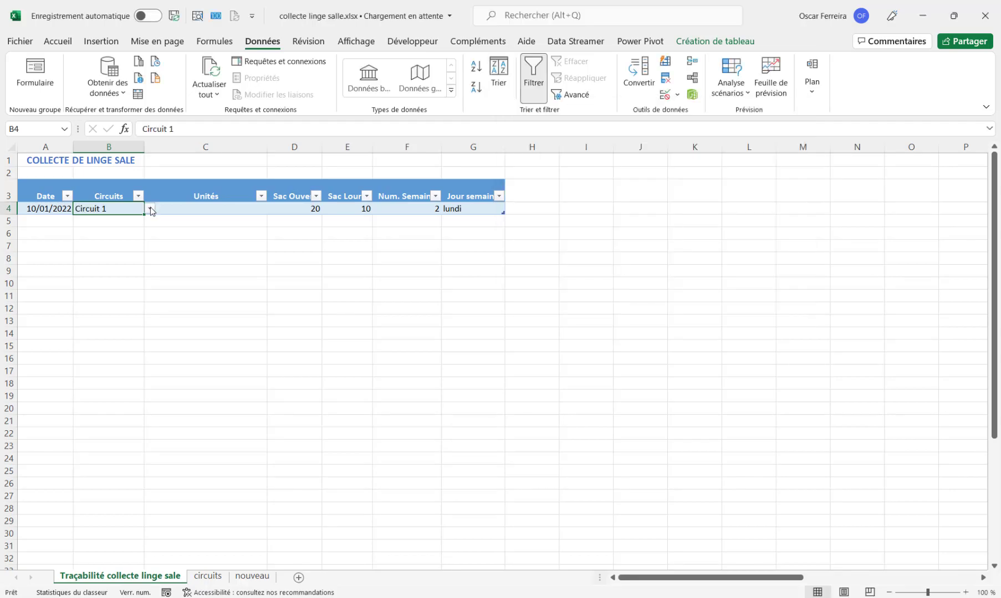
# Choose Circuit 1 from the dropdown list in B4 and select the Unités cell C4
pyautogui.click(150, 208)
pyautogui.click(120, 221)
pyautogui.click(186, 208)
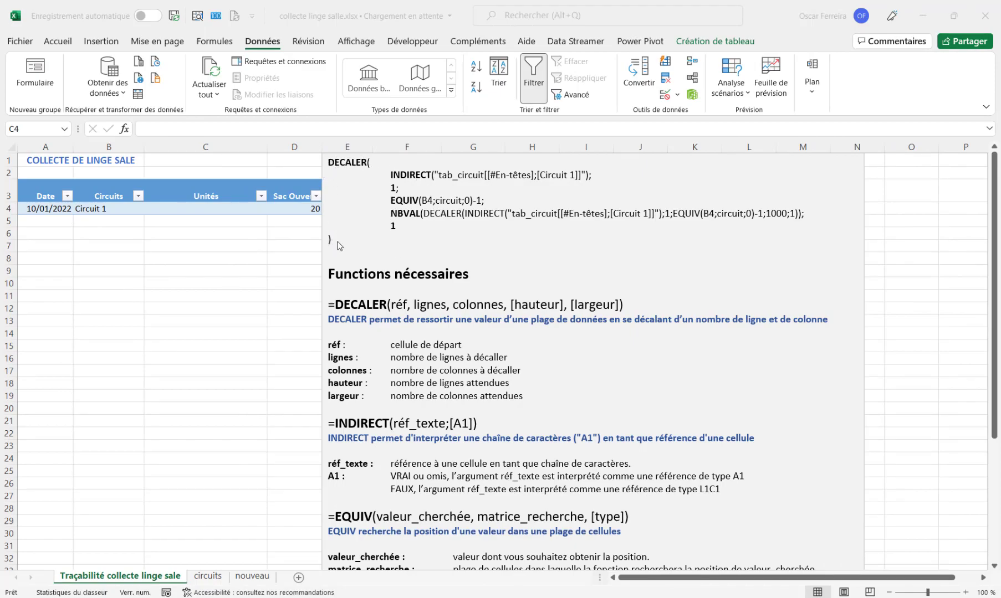
# Review the formula notes in the text box and move it clear of the collection table, starting at about column J
pyautogui.scroll(-3, 432, 221)
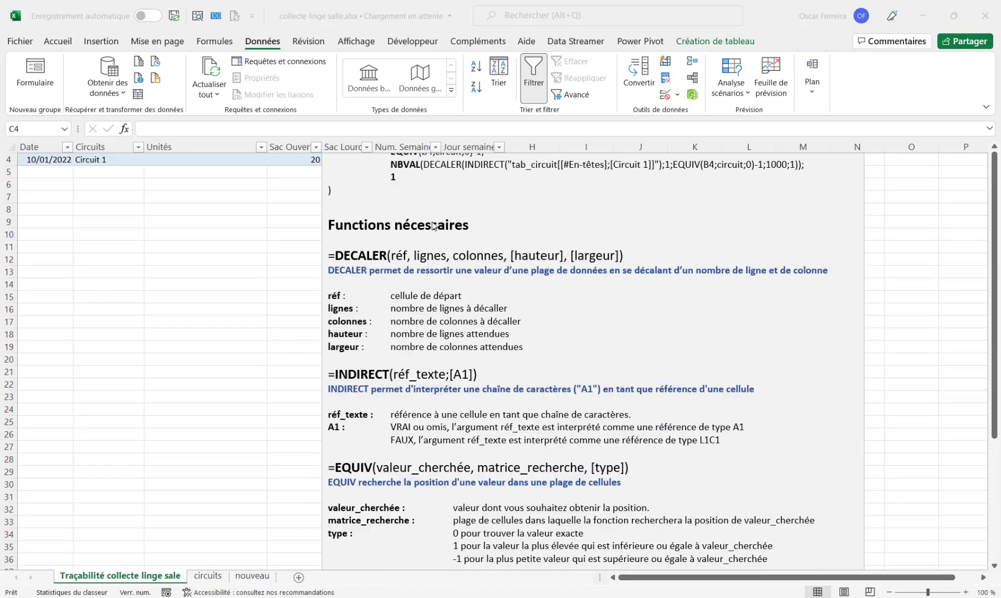
pyautogui.scroll(-2, 420, 229)
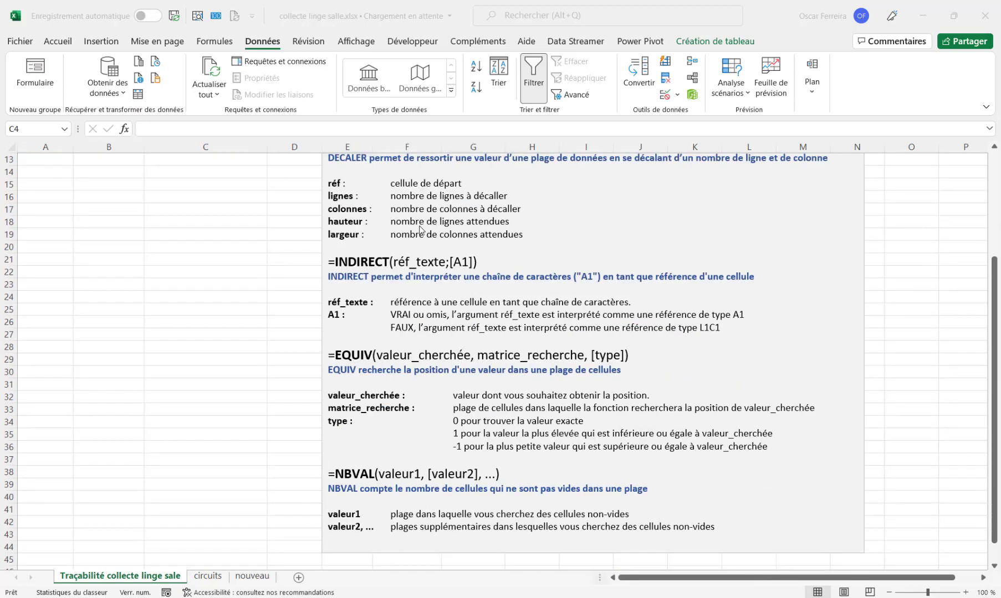
pyautogui.scroll(2, 431, 281)
pyautogui.scroll(3, 431, 281)
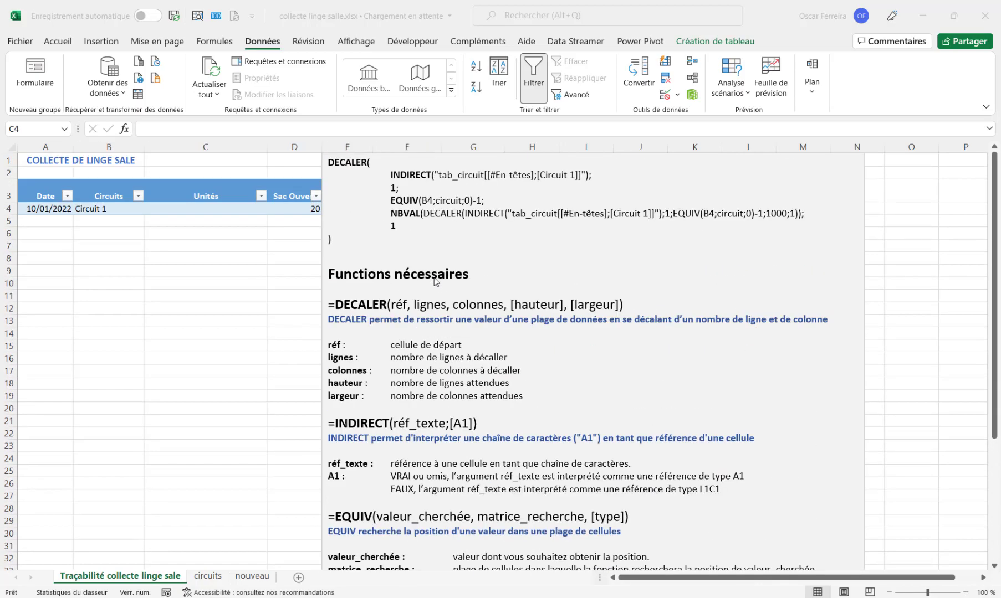
pyautogui.click(363, 236)
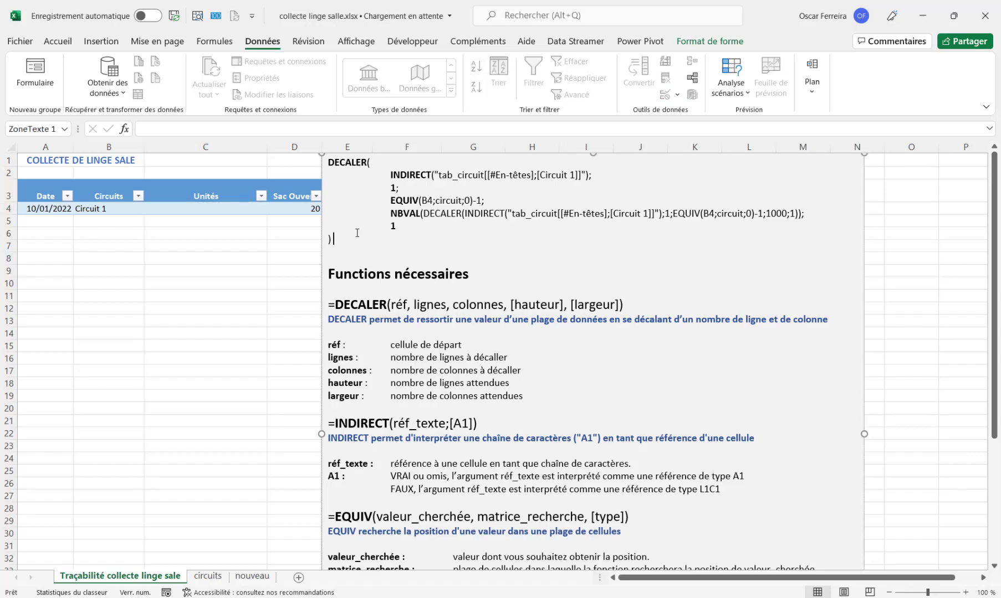
pyautogui.click(321, 223)
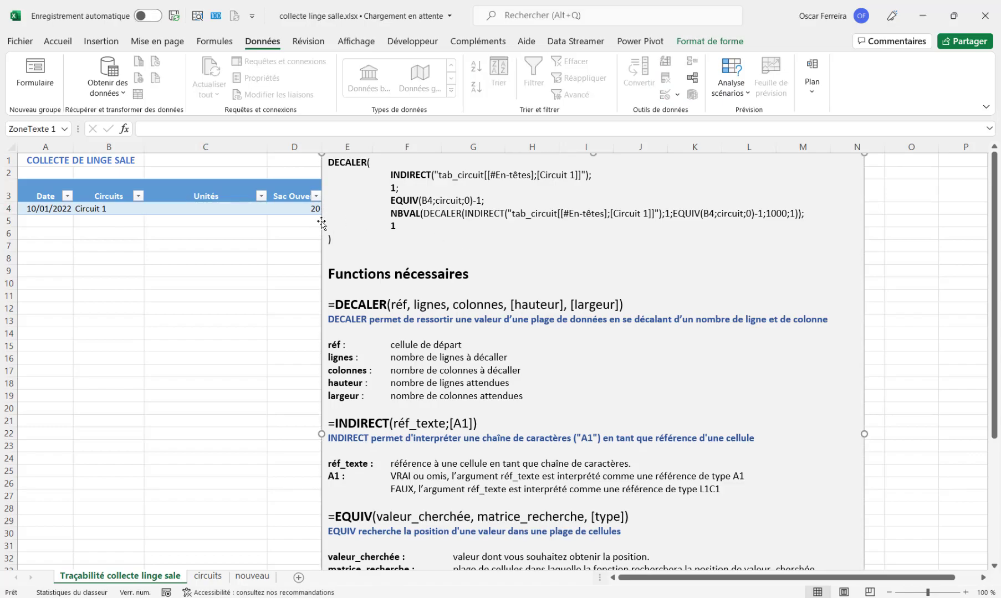
pyautogui.moveTo(322, 223); pyautogui.dragTo(611, 218)
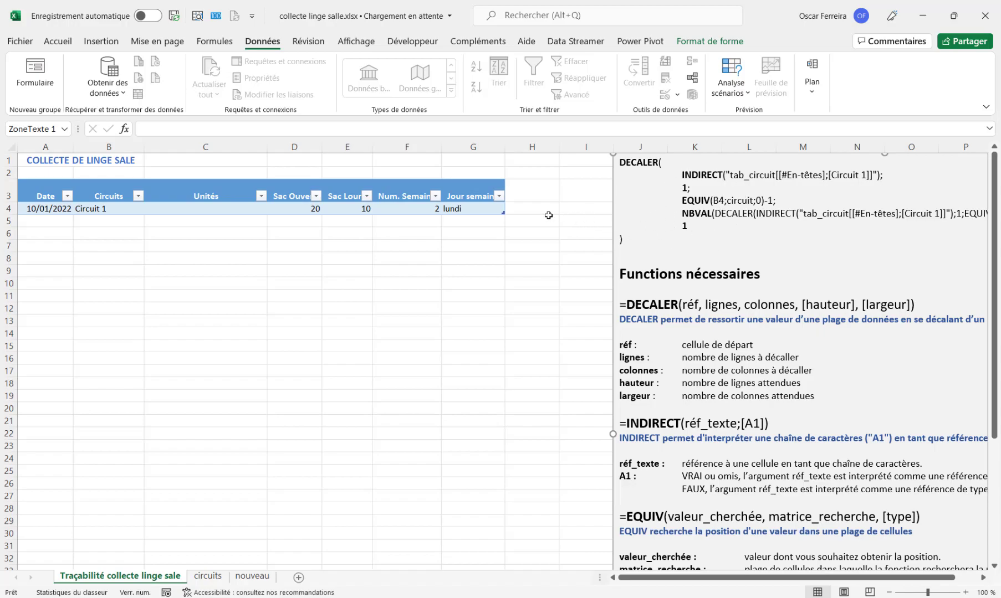
# Begin a DECALER formula in I4 with the Circuit 1 header of the circuits table as its reference
pyautogui.click(540, 209)
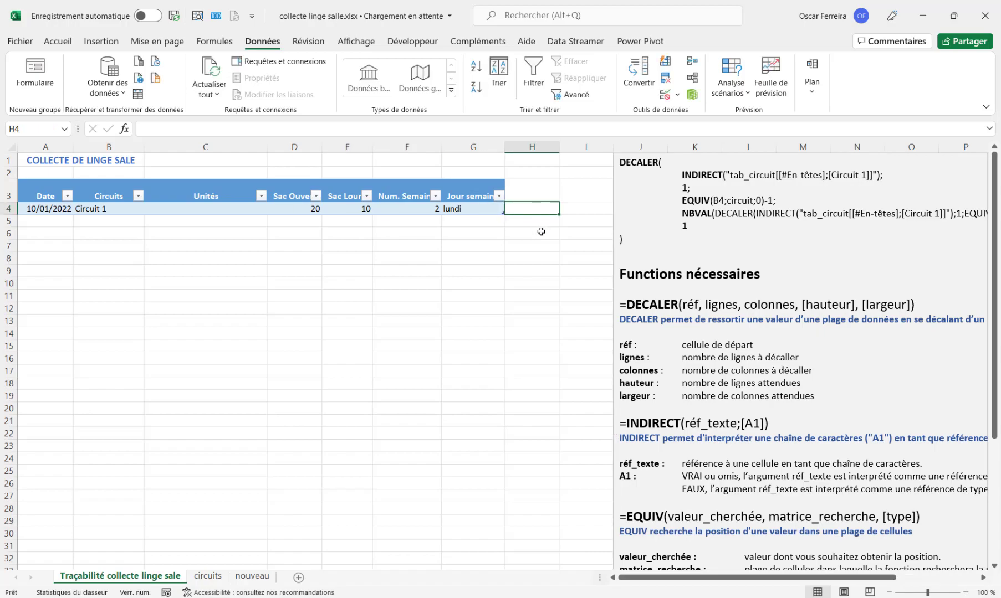
pyautogui.click(565, 207)
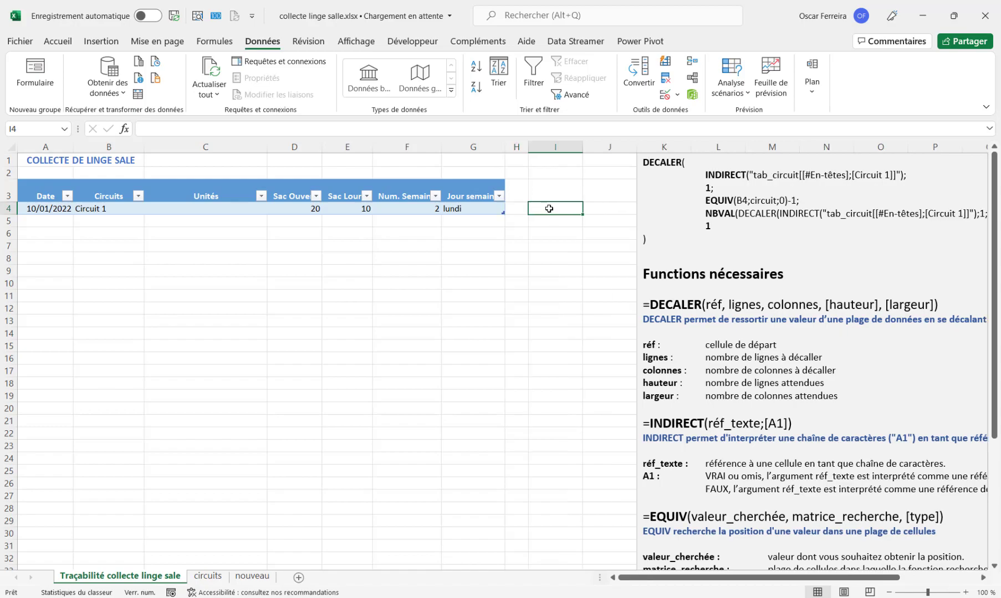
pyautogui.write('=deca')
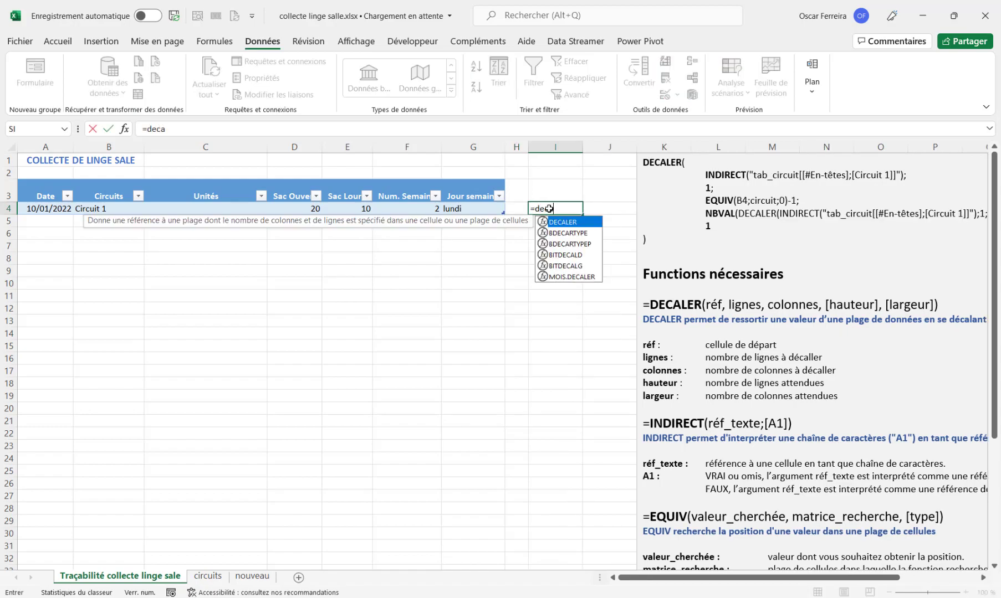
pyautogui.doubleClick(554, 222)
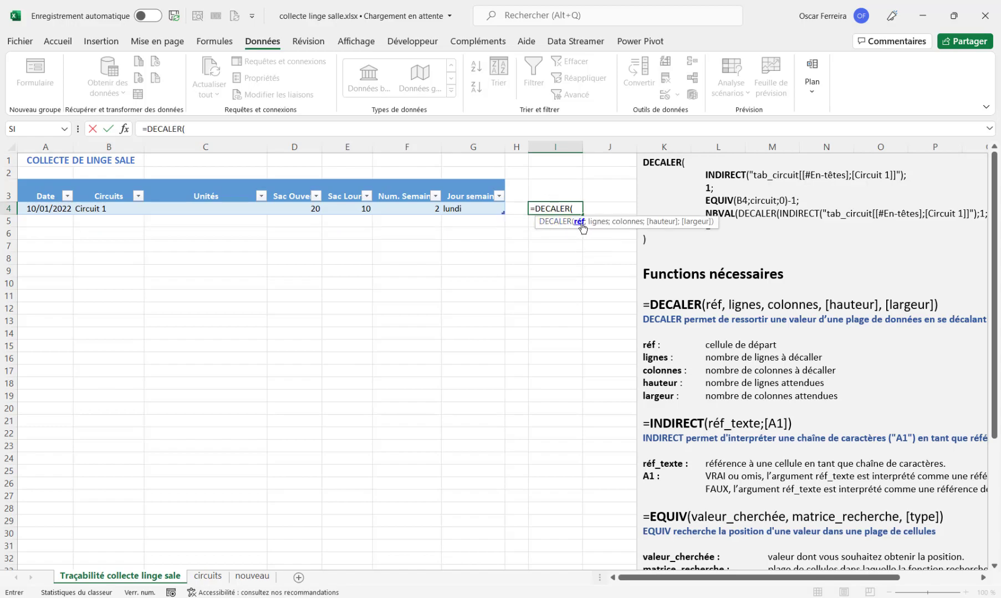
pyautogui.click(207, 576)
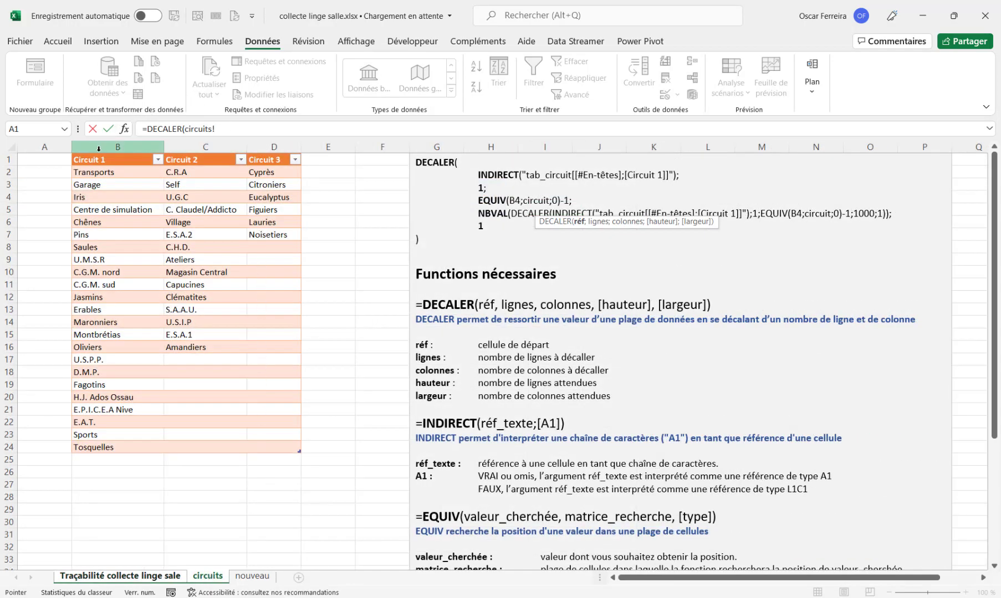
pyautogui.click(93, 162)
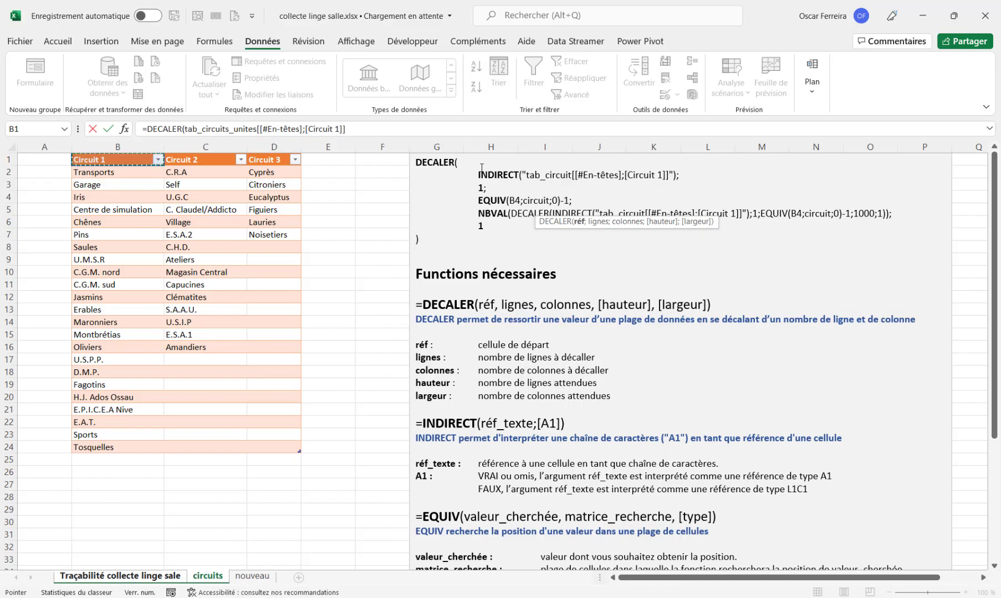
# Wrap the Circuit 1 header reference in INDIRECT as quoted text and set DECALER's row offset to 1
pyautogui.scroll(-1, 440, 402)
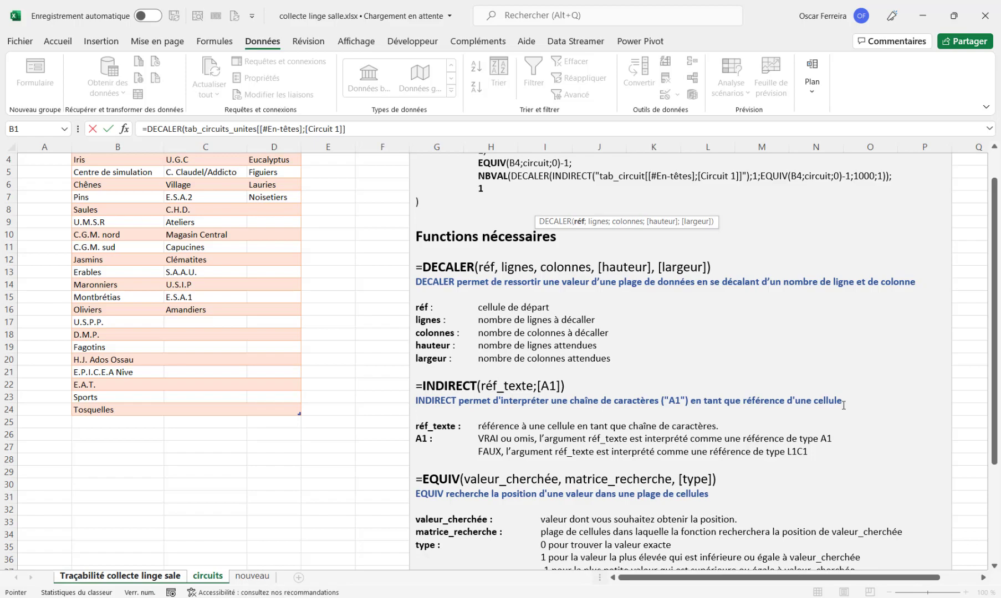
pyautogui.scroll(1, 846, 406)
pyautogui.click(184, 129)
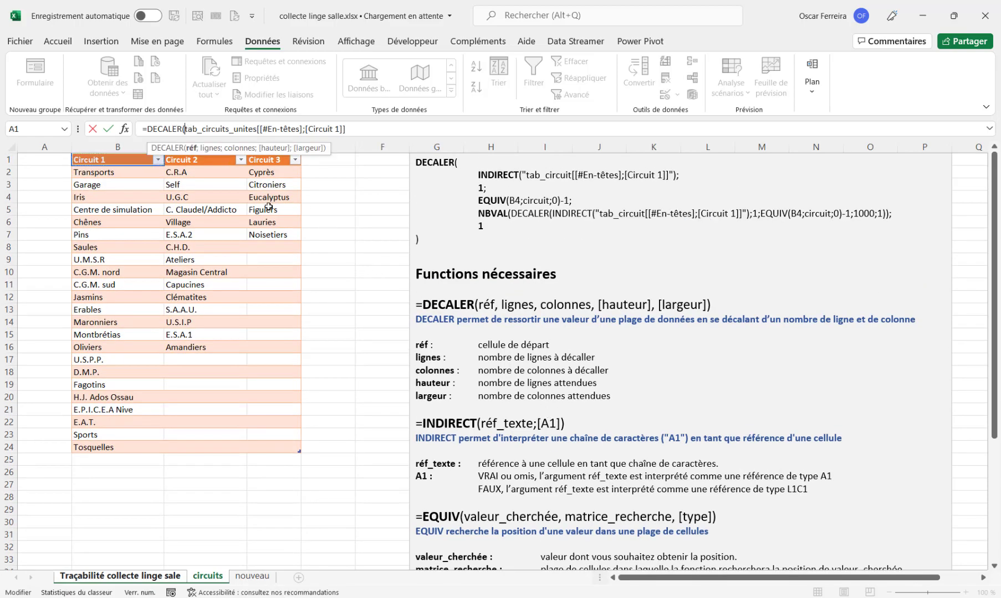
pyautogui.write('in')
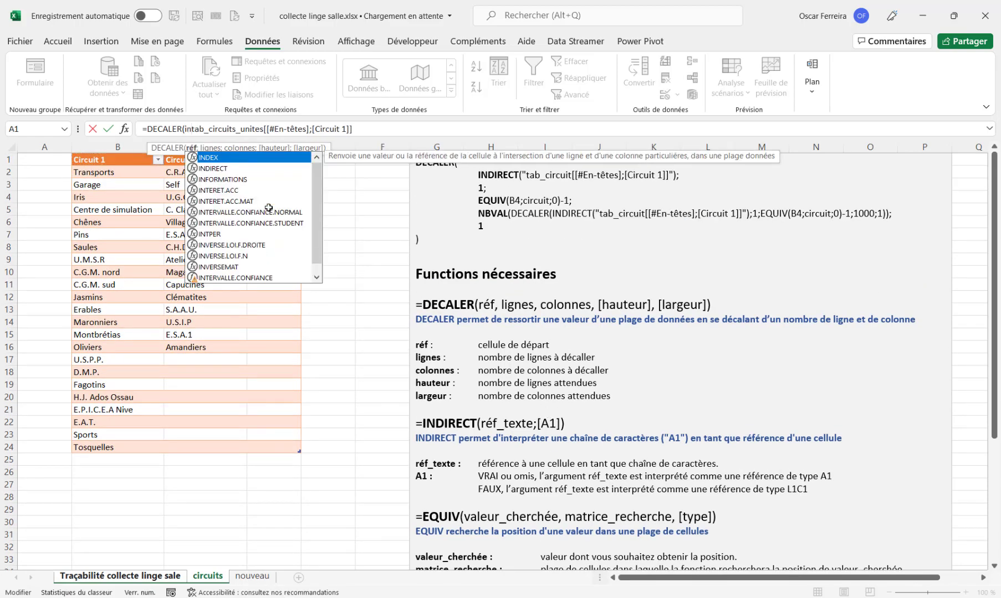
pyautogui.doubleClick(244, 168)
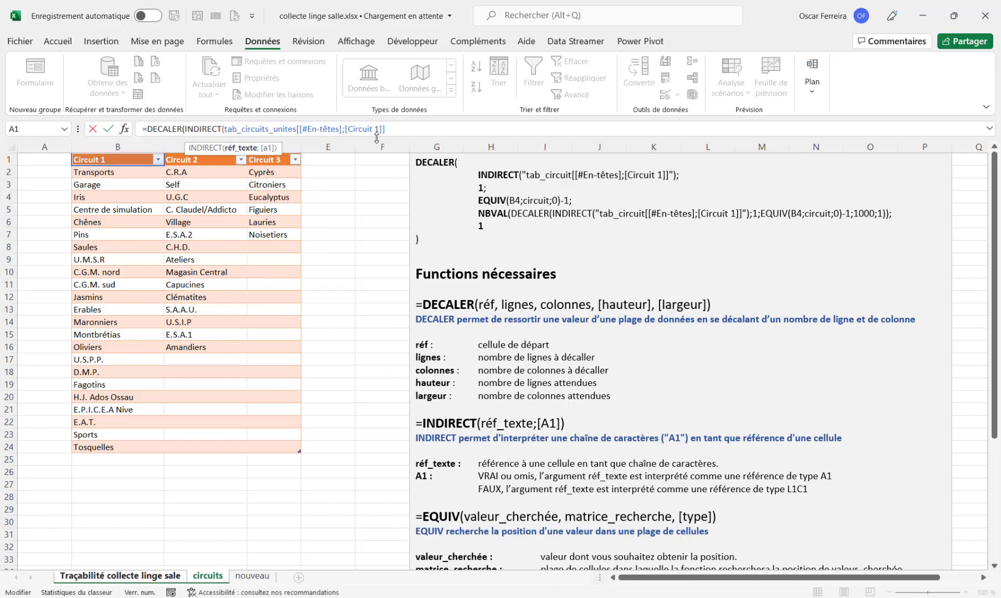
pyautogui.write('"')
pyautogui.click(394, 129)
pyautogui.write('"')
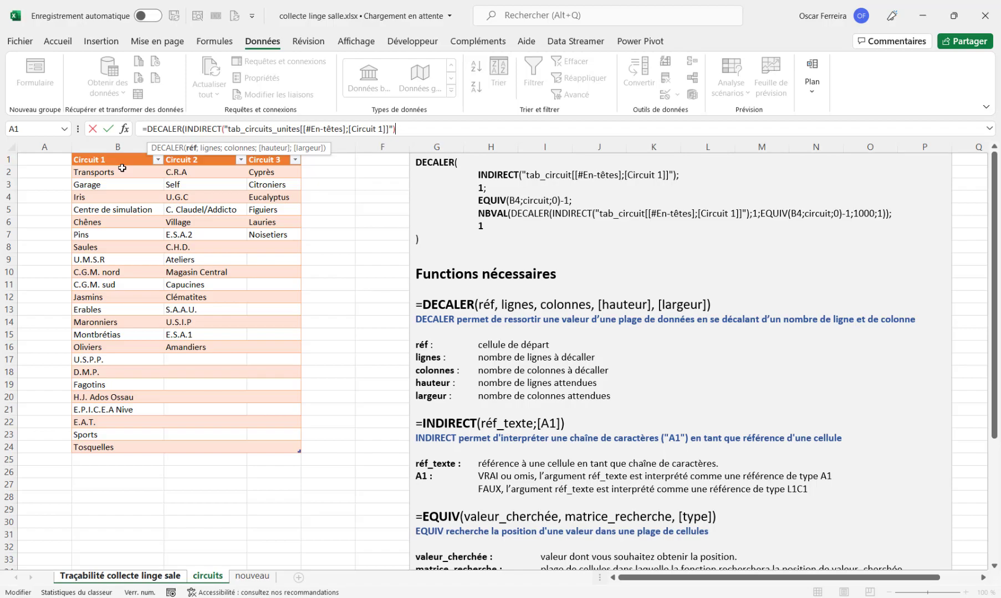
pyautogui.write(';')
pyautogui.write(';1;')
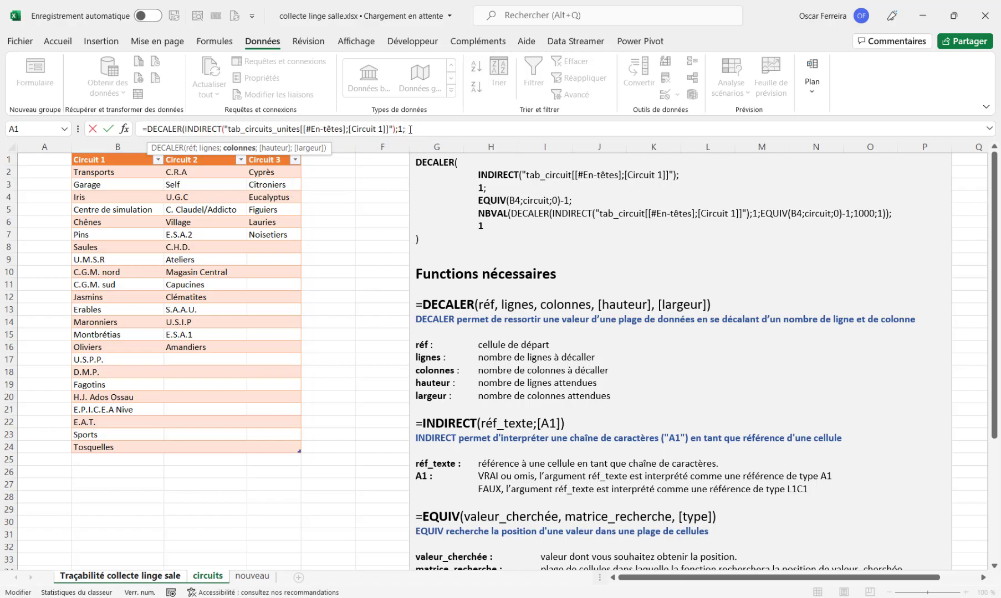
# Start an EQUIV function as DECALER's column offset, with B4 as the lookup value and no sheet-name prefix
pyautogui.scroll(-3, 441, 385)
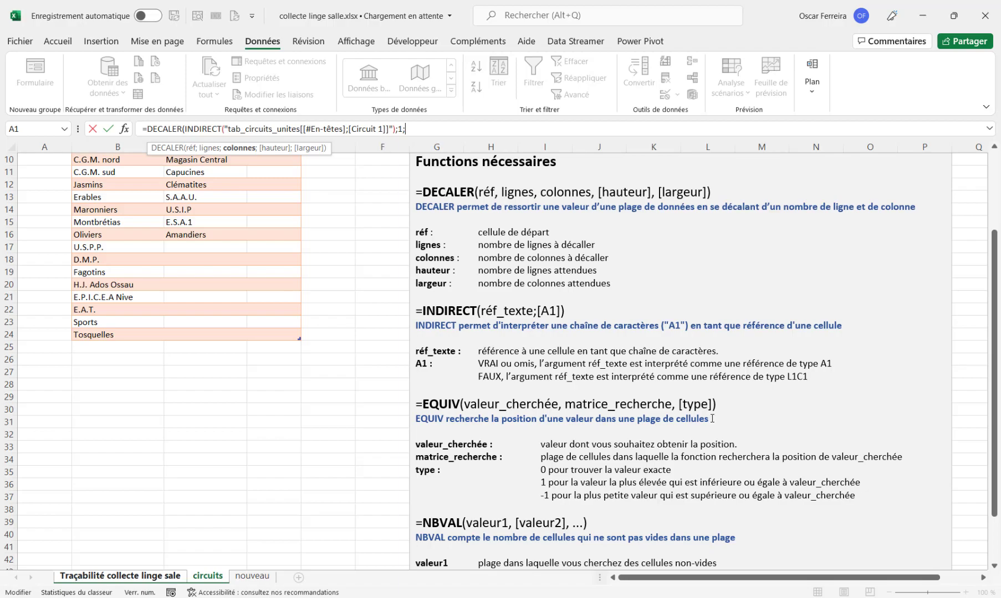
pyautogui.scroll(3, 626, 376)
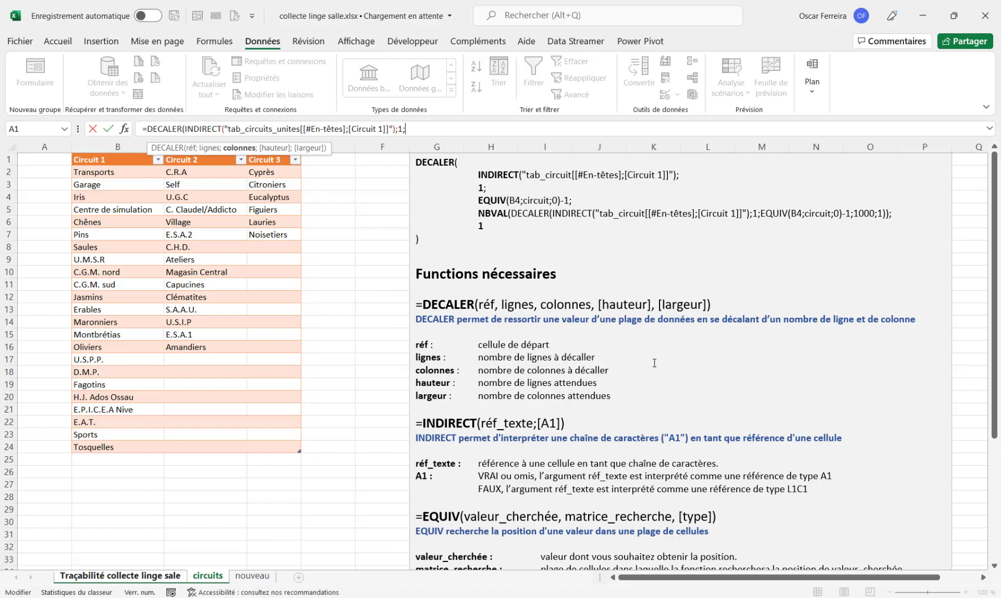
pyautogui.scroll(-3, 654, 363)
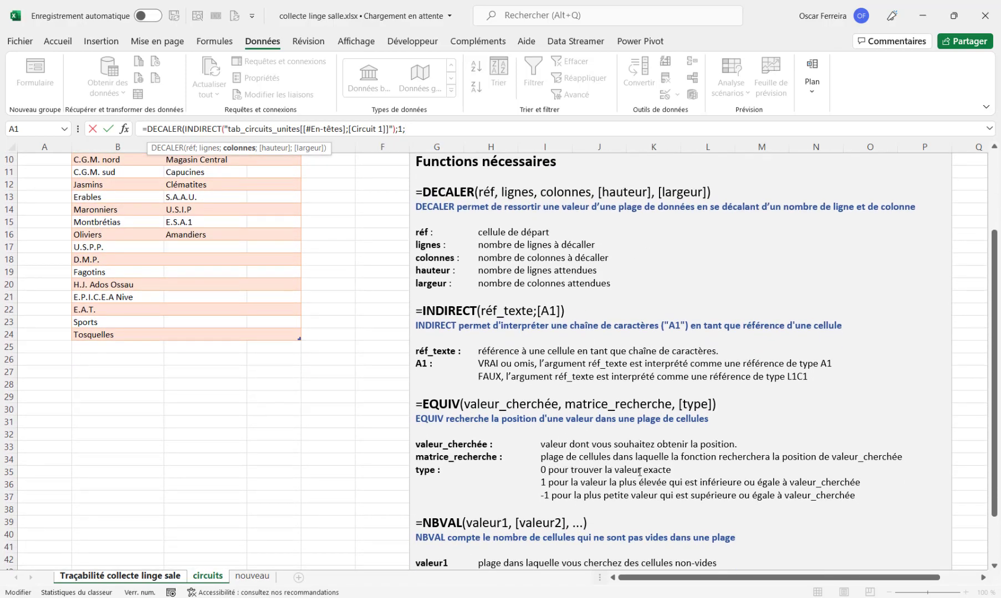
pyautogui.scroll(3, 639, 472)
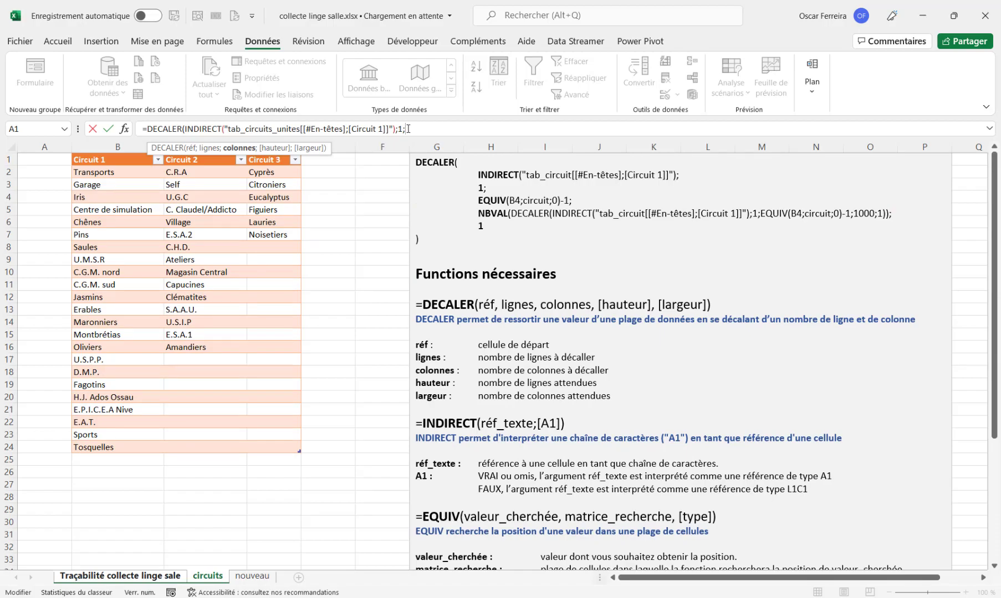
pyautogui.write('EQUIV(')
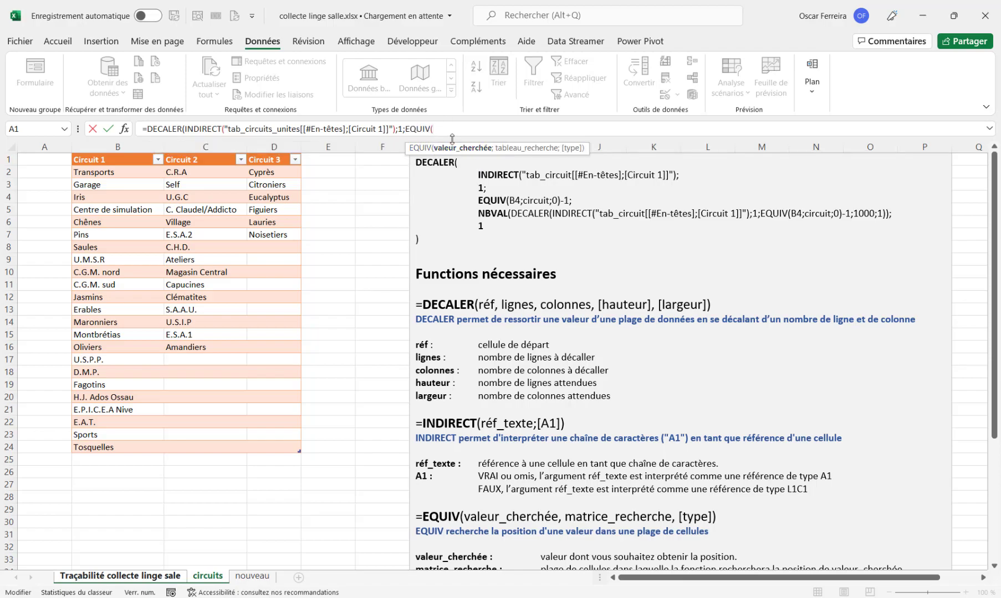
pyautogui.click(113, 577)
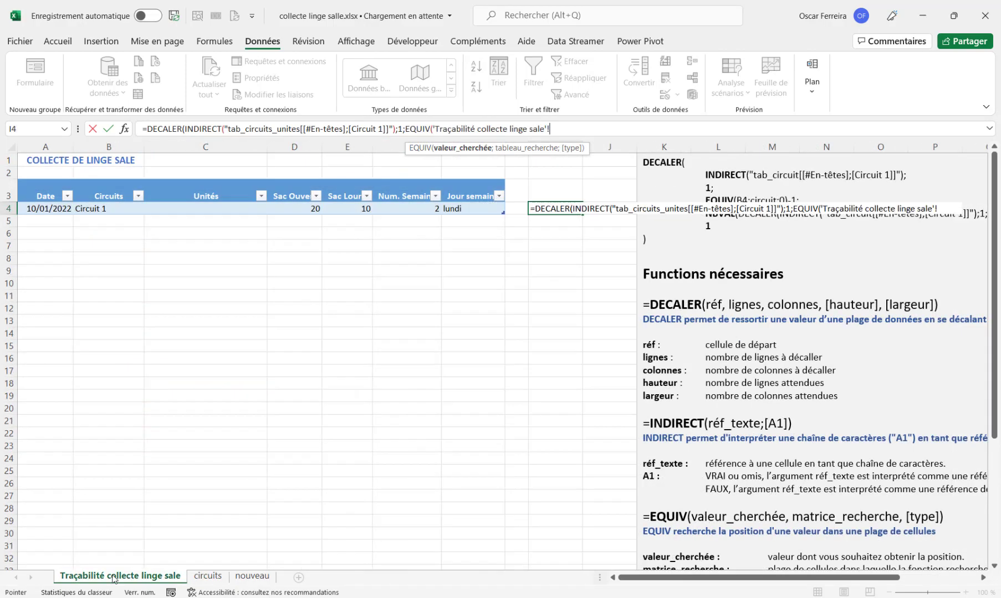
pyautogui.press('F2')
pyautogui.hotkey('ctrl', 'shift', 'Left')
pyautogui.hotkey('ctrl', 'shift', 'Left')
pyautogui.hotkey('ctrl', 'shift', 'Left')
pyautogui.hotkey('ctrl', 'shift', 'Left')
pyautogui.hotkey('ctrl', 'shift', 'Left')
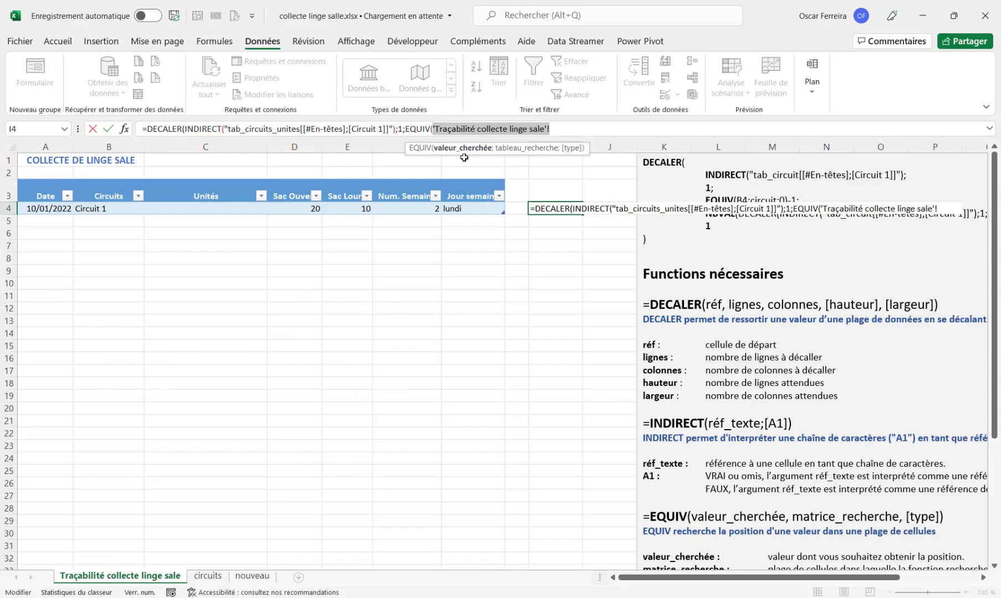
pyautogui.press('BackSpace')
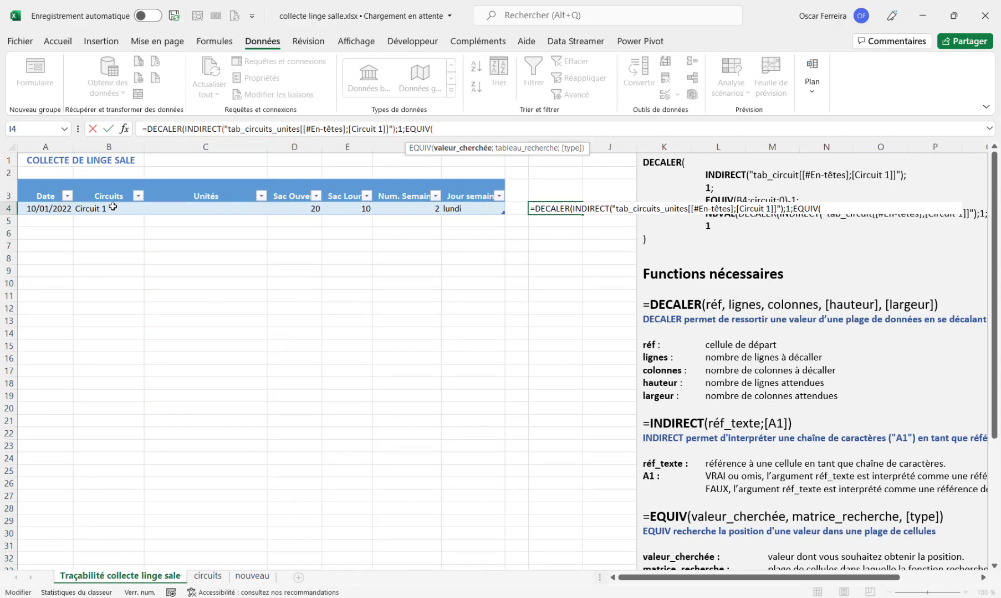
pyautogui.write('B4')
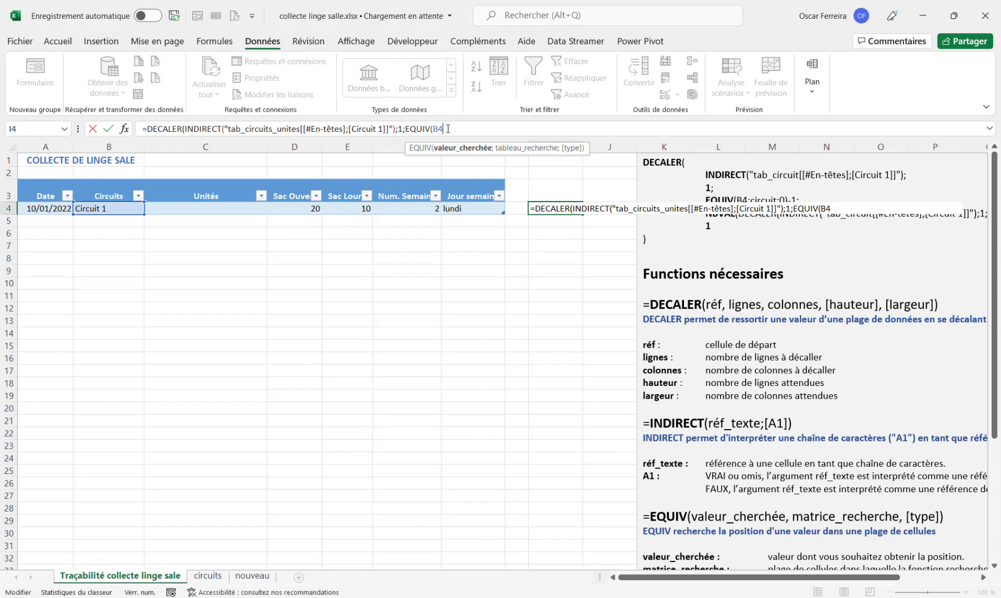
# Complete EQUIV with the named range circuit and exact match 0, and subtract 1 from its result
pyautogui.write(';')
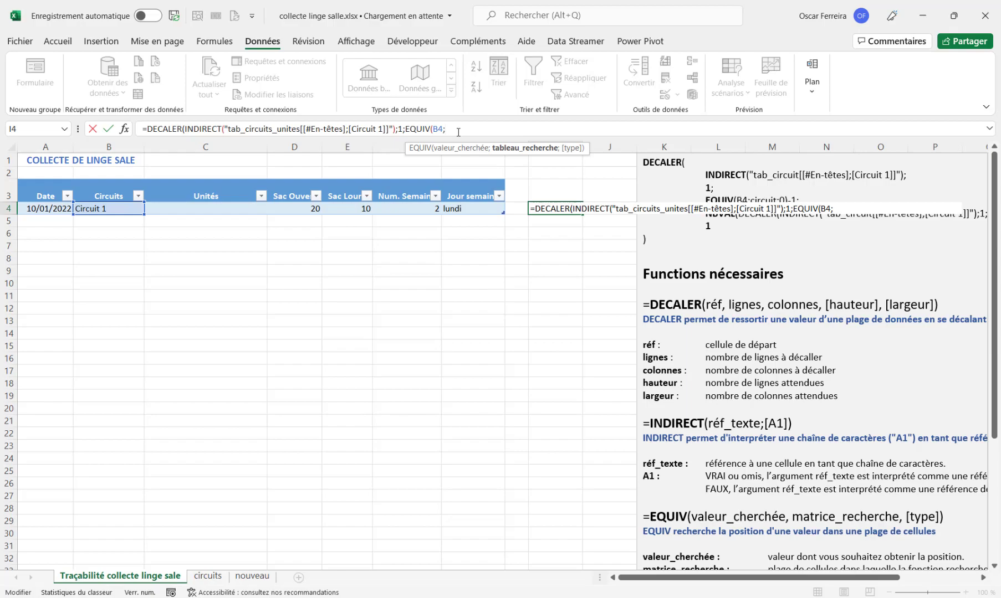
pyautogui.press('F3')
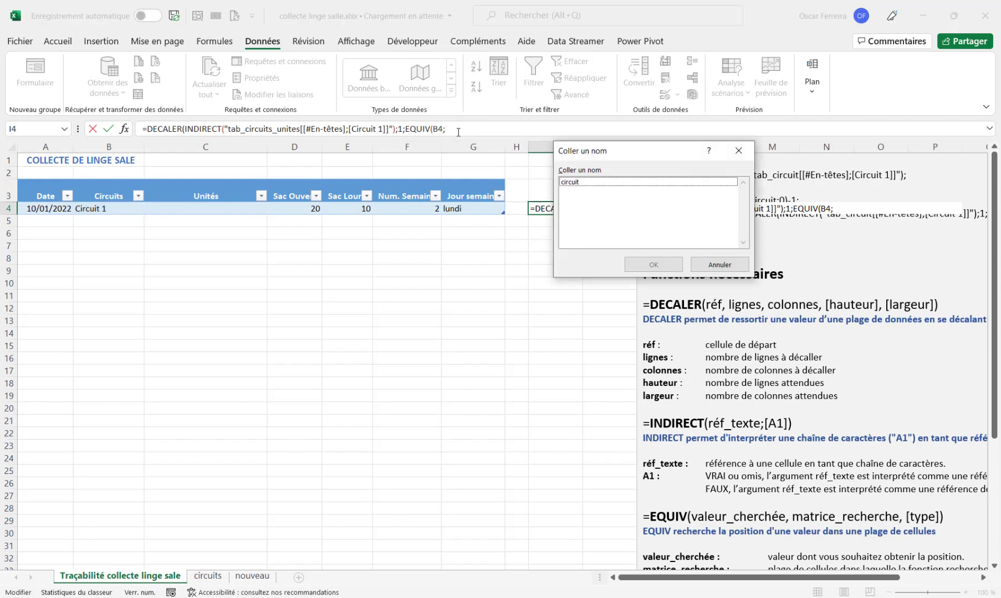
pyautogui.click(565, 183)
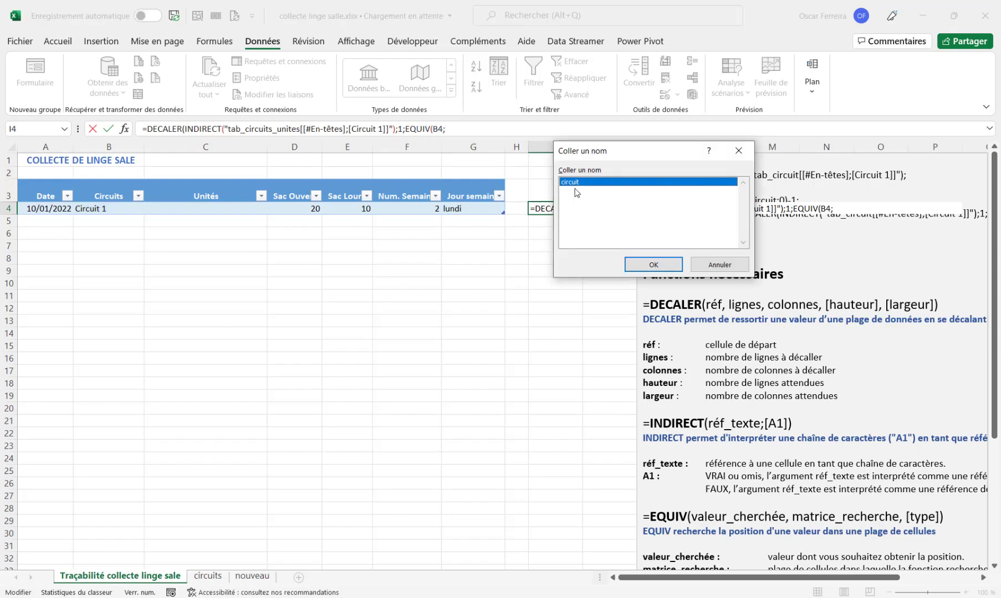
pyautogui.click(653, 265)
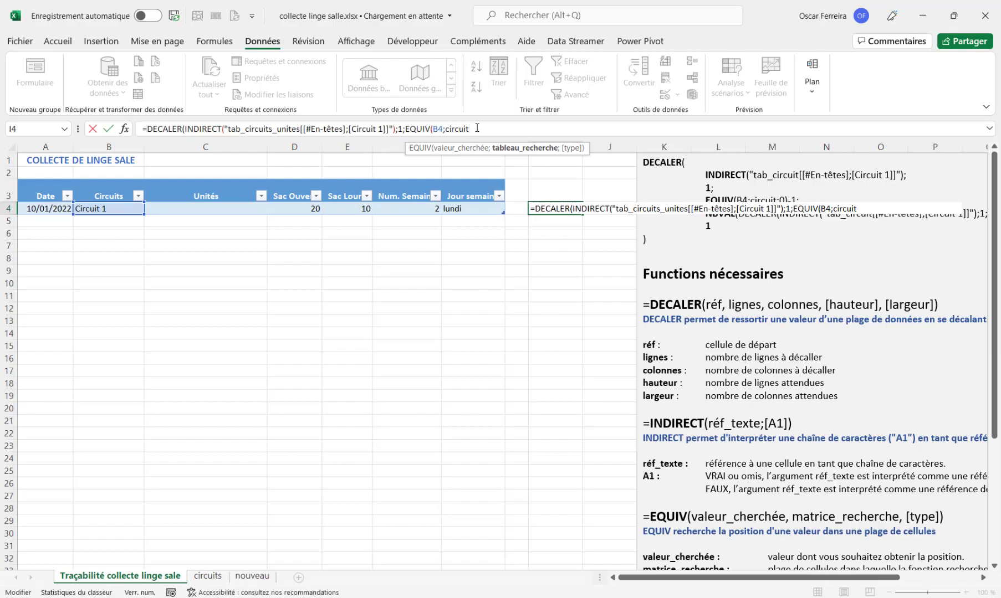
pyautogui.write(';')
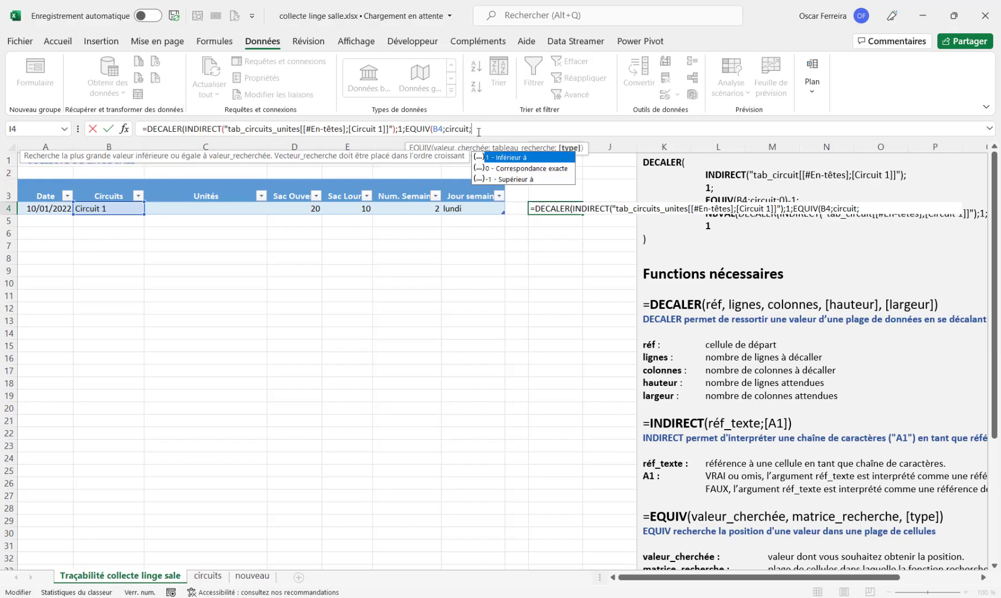
pyautogui.click(538, 169)
pyautogui.write('0)-1')
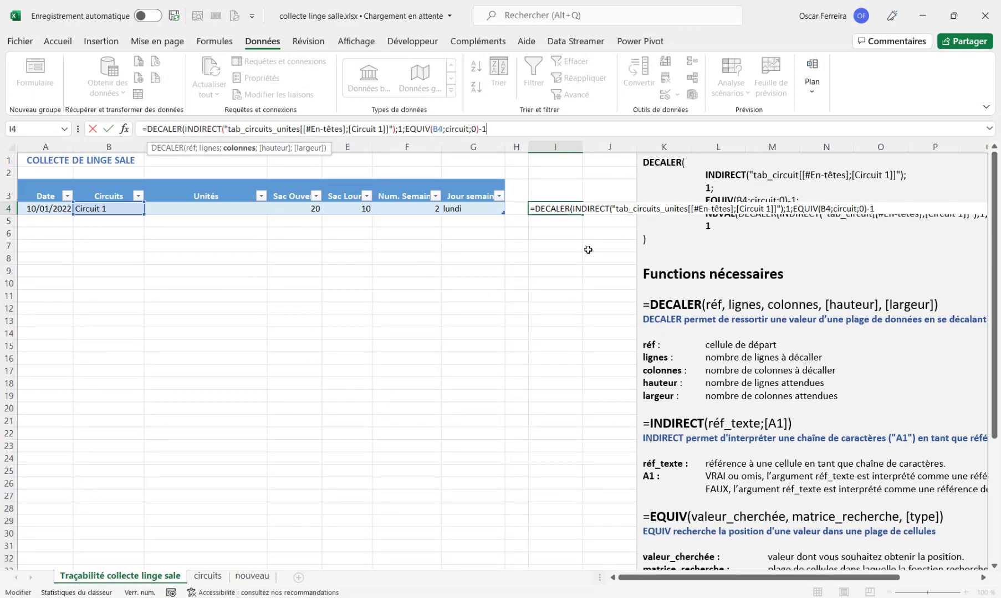
# Set DECALER's height to 25 and width to 1, and enter the formula in I4
pyautogui.write(';')
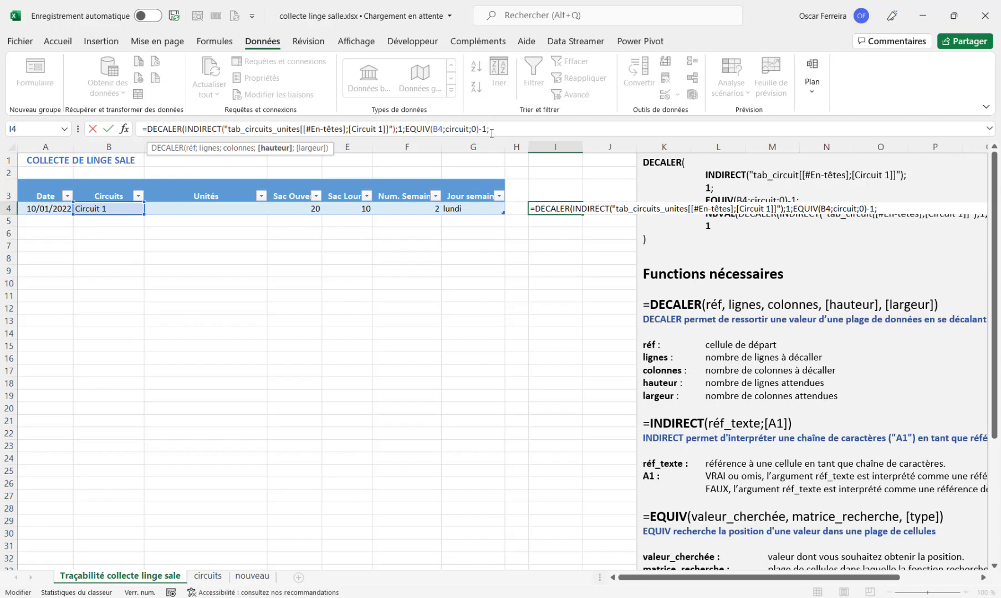
pyautogui.click(208, 576)
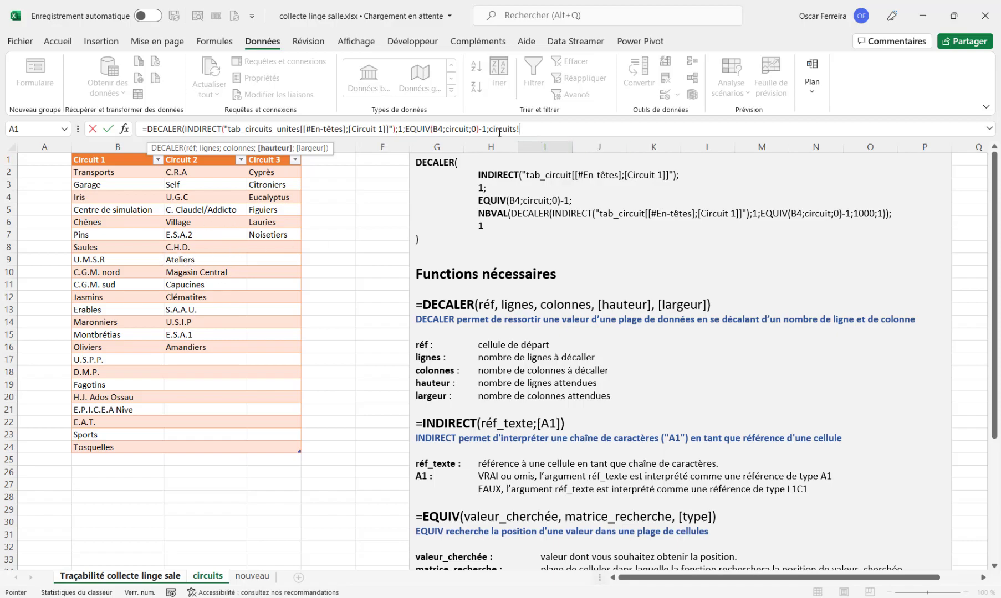
pyautogui.moveTo(493, 129); pyautogui.dragTo(524, 129)
pyautogui.write('25')
pyautogui.write(';1)')
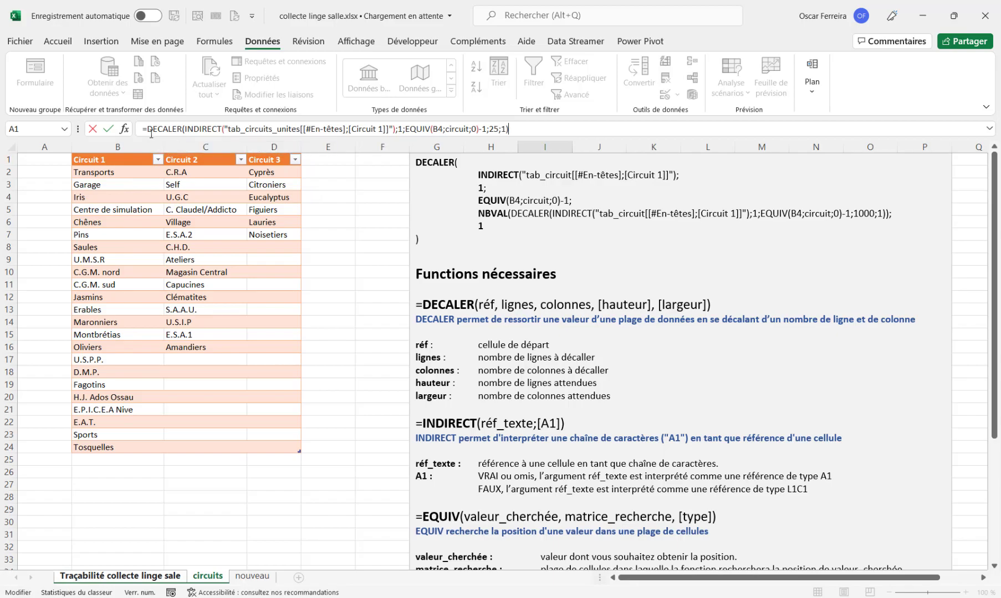
pyautogui.press('Return')
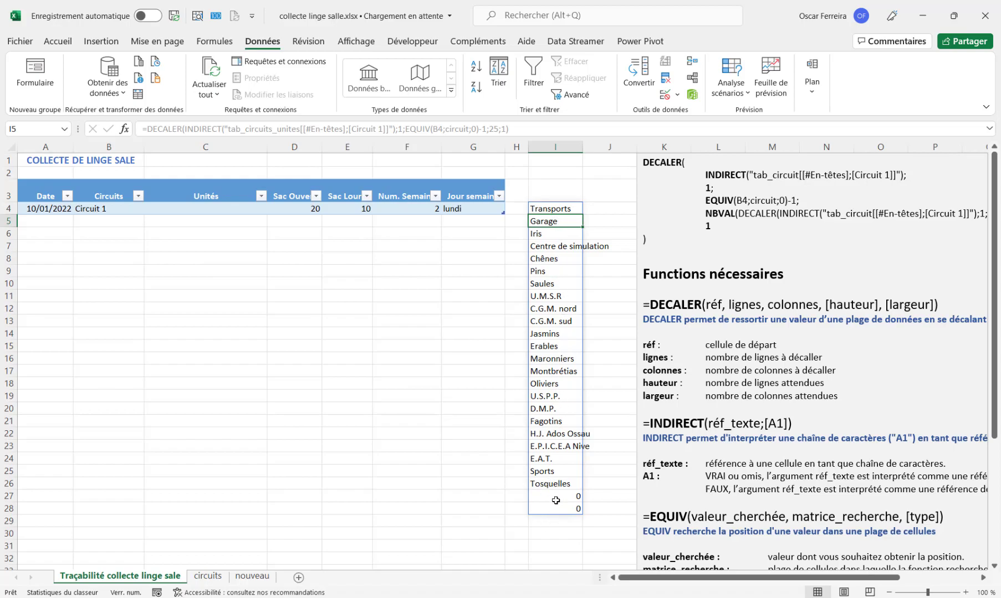
# Compare the list produced in I4 with the 25 rows below the Circuit 1 header on the circuits sheet
pyautogui.click(565, 209)
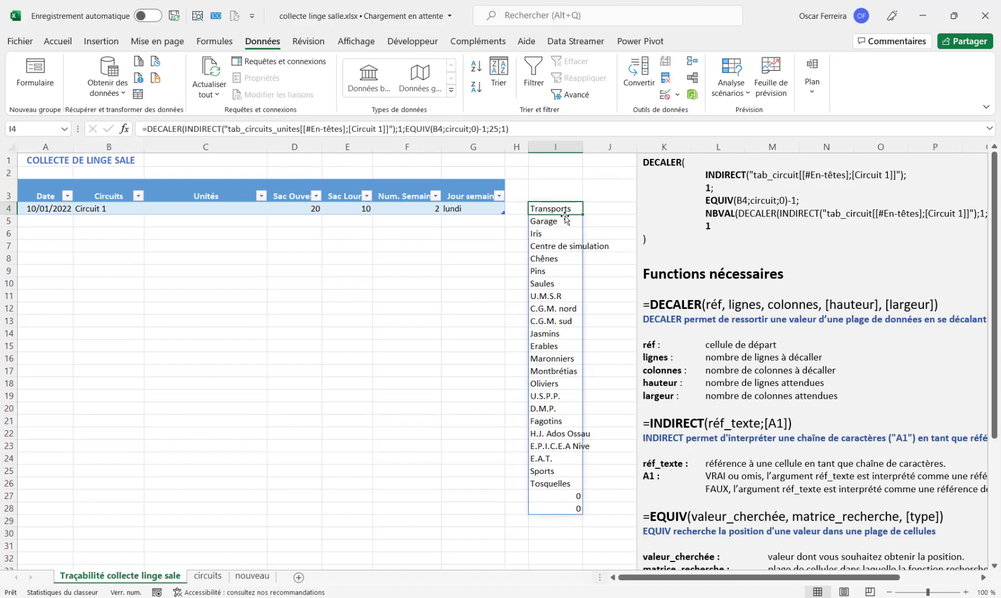
pyautogui.click(221, 579)
pyautogui.click(107, 162)
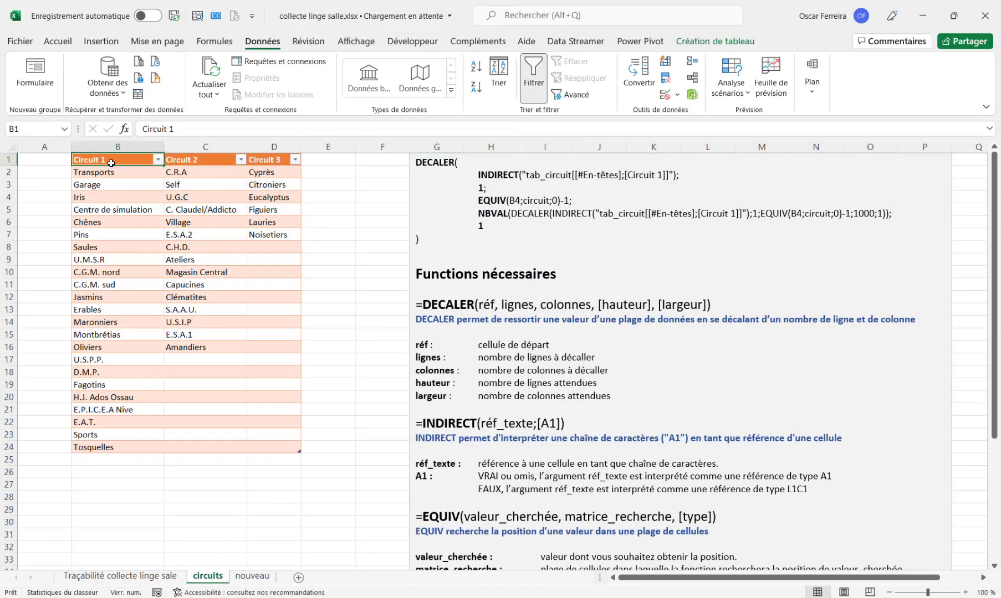
pyautogui.click(82, 169)
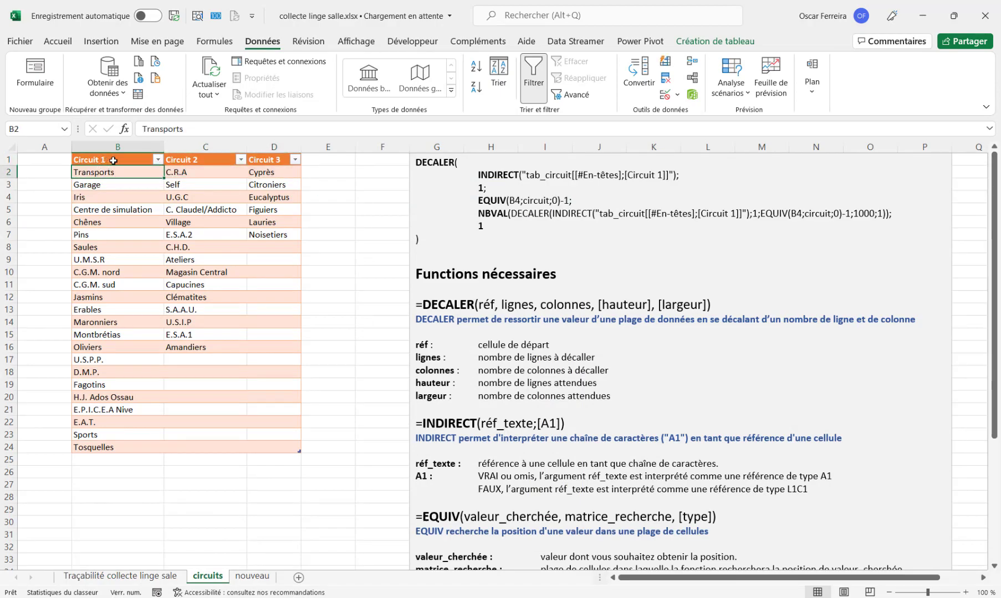
pyautogui.moveTo(115, 174); pyautogui.dragTo(103, 470)
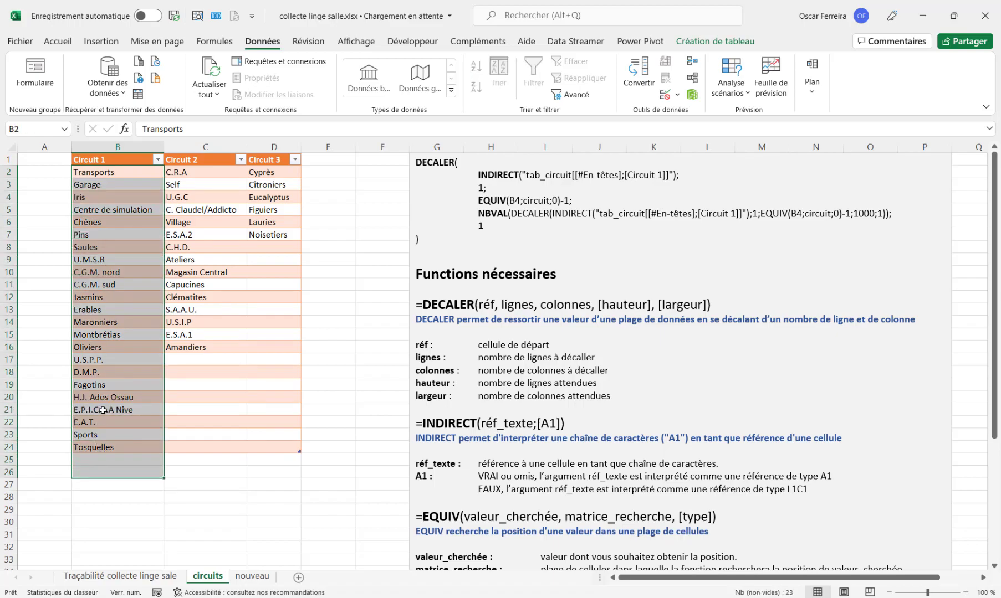
pyautogui.click(129, 577)
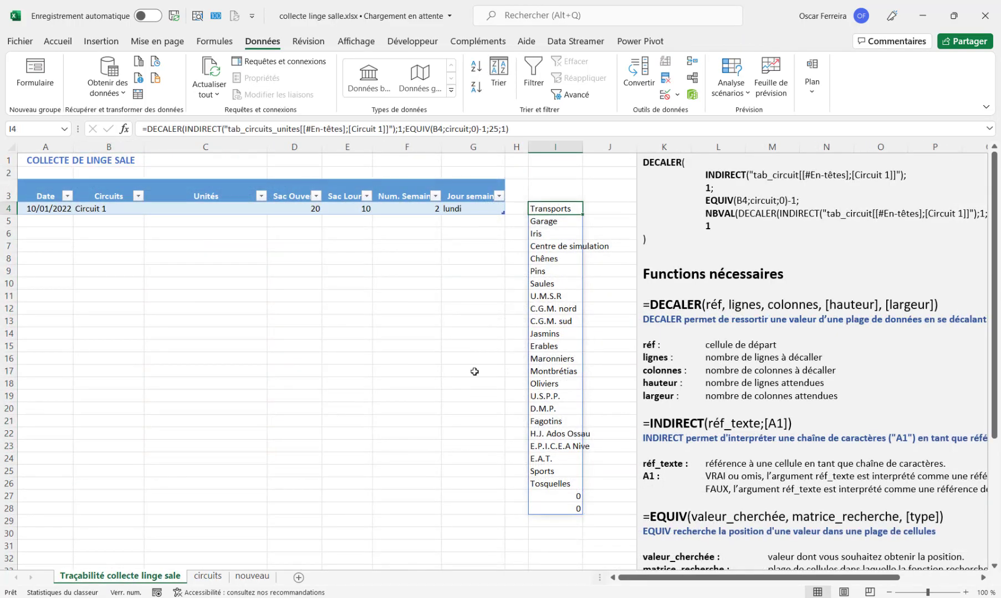
# Test the formula by choosing Circuit 2 and then Circuit 3 from the dropdown list in B4
pyautogui.click(107, 208)
pyautogui.click(149, 208)
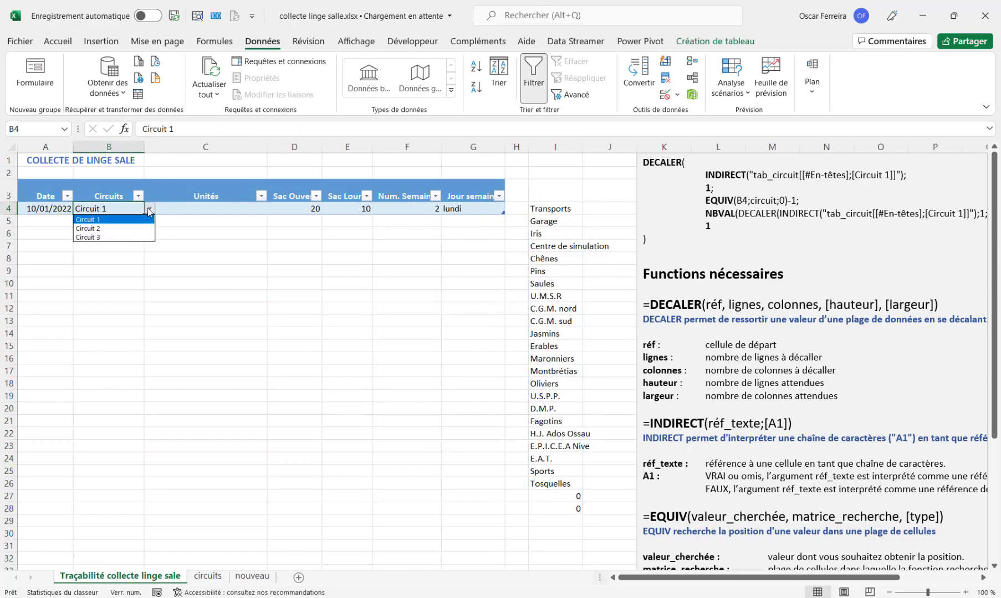
pyautogui.click(114, 231)
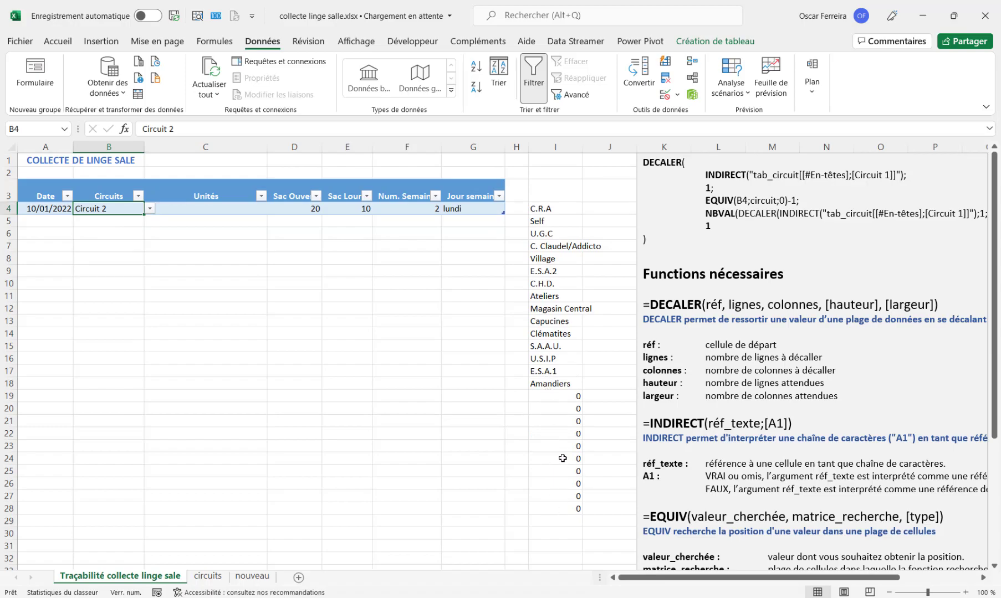
pyautogui.click(150, 212)
pyautogui.click(131, 238)
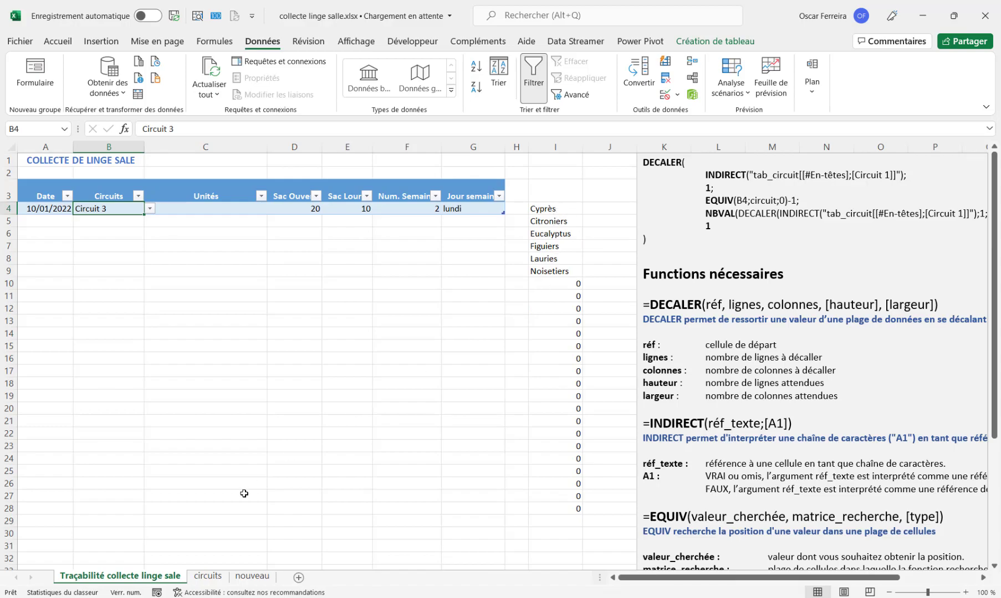
# Check the formula's list against the circuits table's columns, and review the NBVAL notes alongside the height argument in I4
pyautogui.click(209, 576)
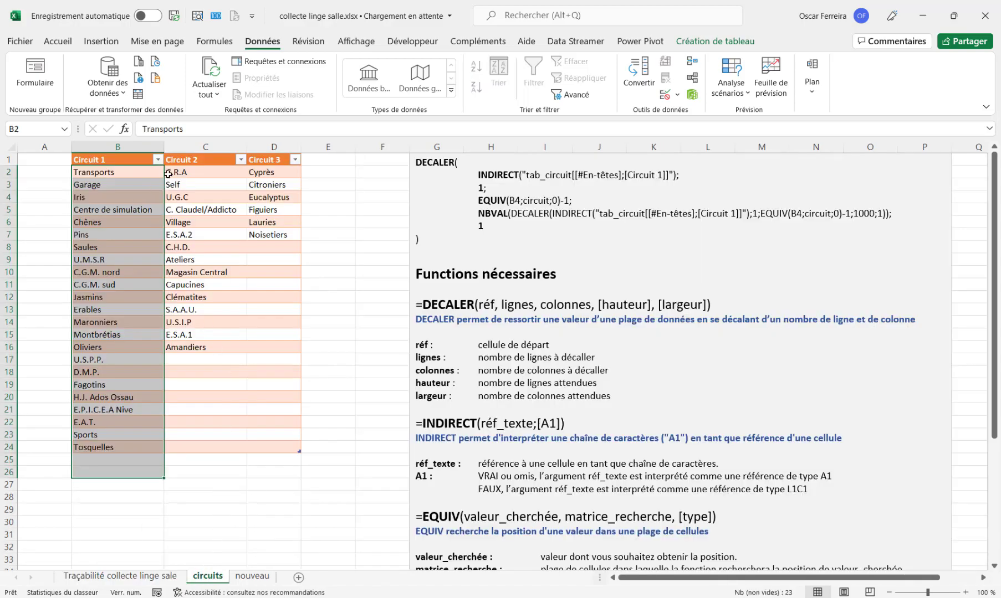
pyautogui.click(188, 176)
pyautogui.click(272, 177)
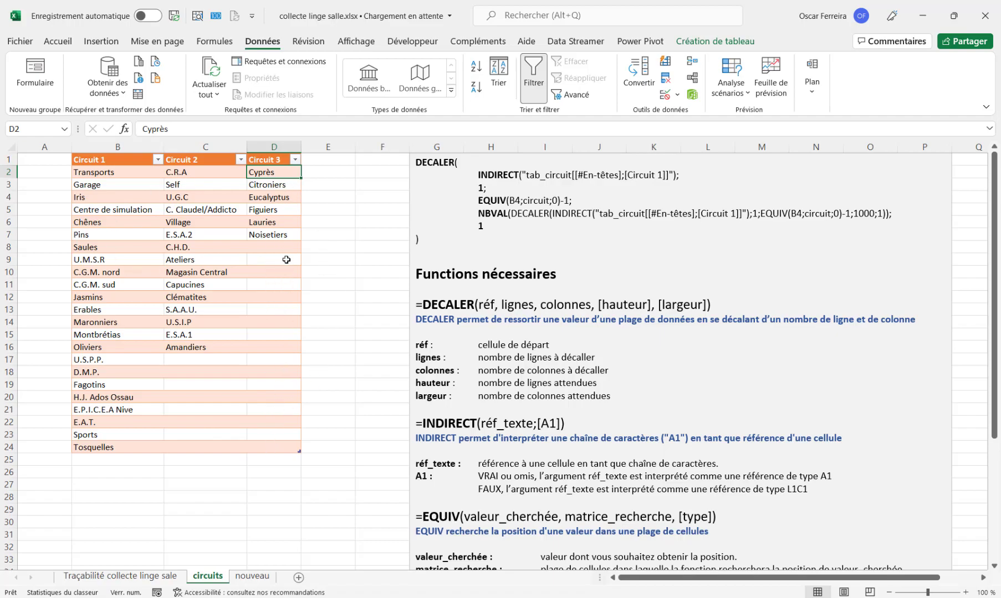
pyautogui.click(146, 577)
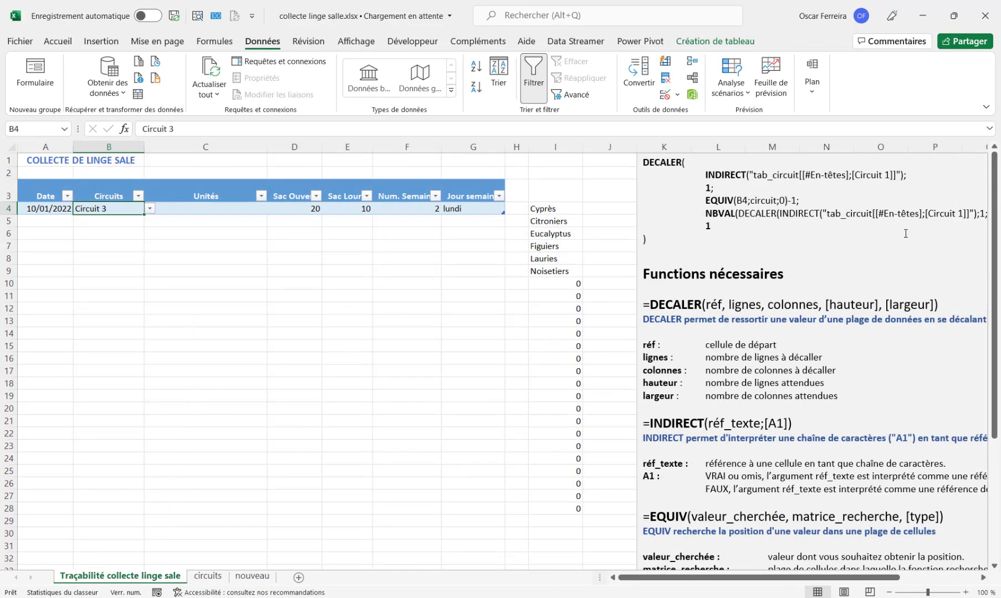
pyautogui.moveTo(995, 229); pyautogui.dragTo(995, 371)
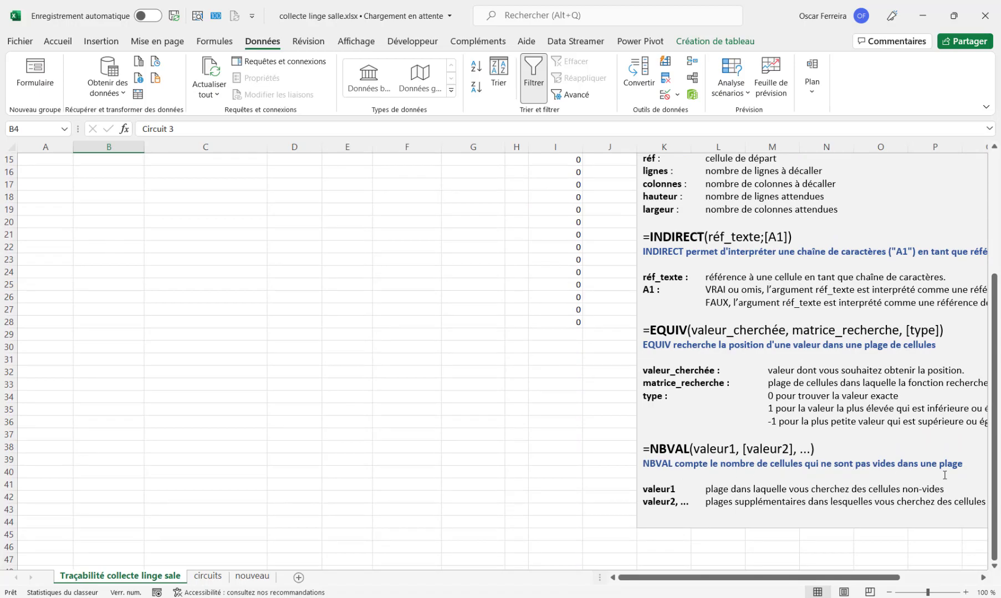
pyautogui.scroll(5, 819, 461)
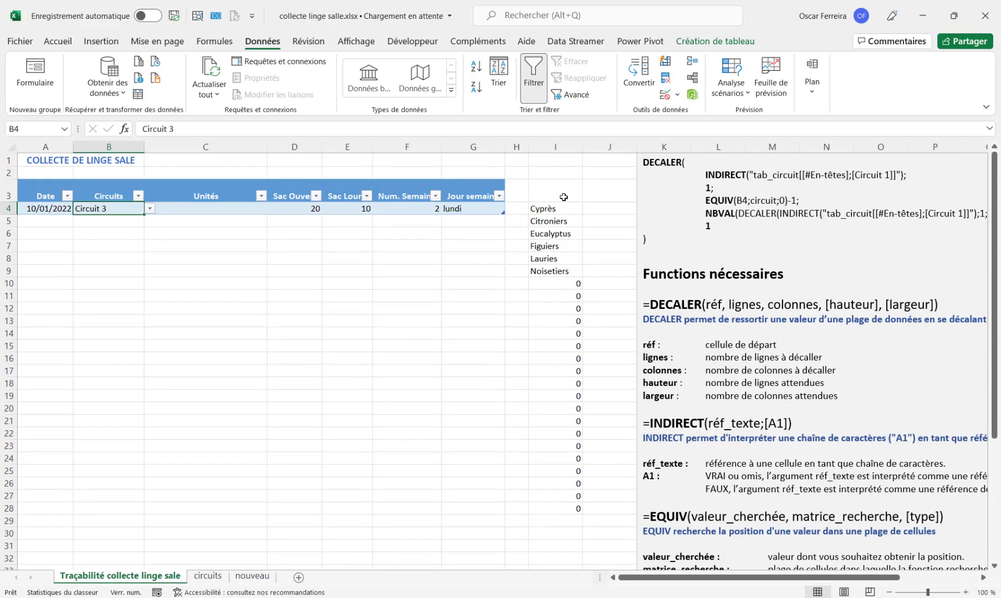
pyautogui.click(535, 210)
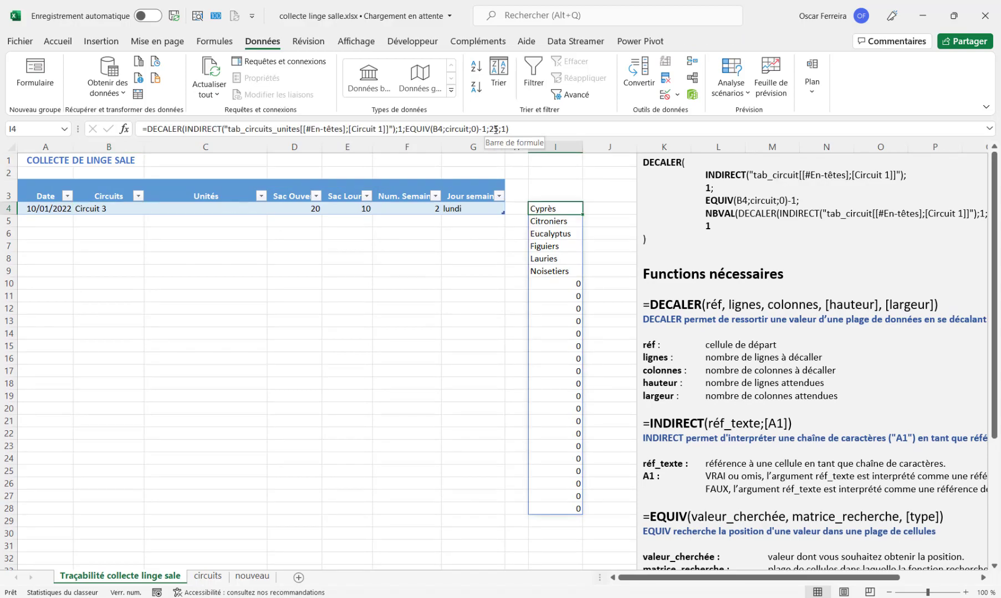
pyautogui.click(207, 577)
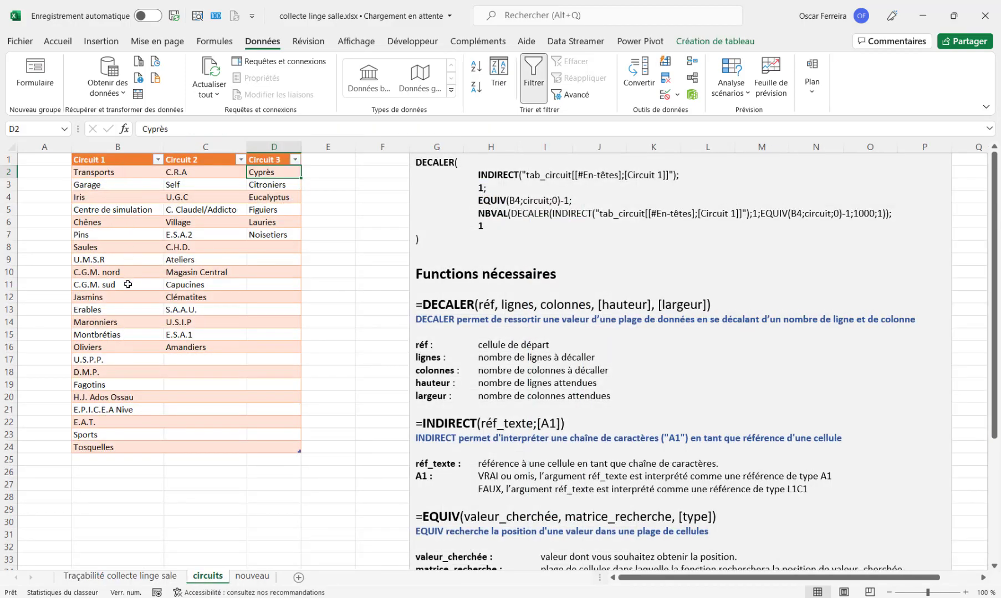
pyautogui.click(121, 577)
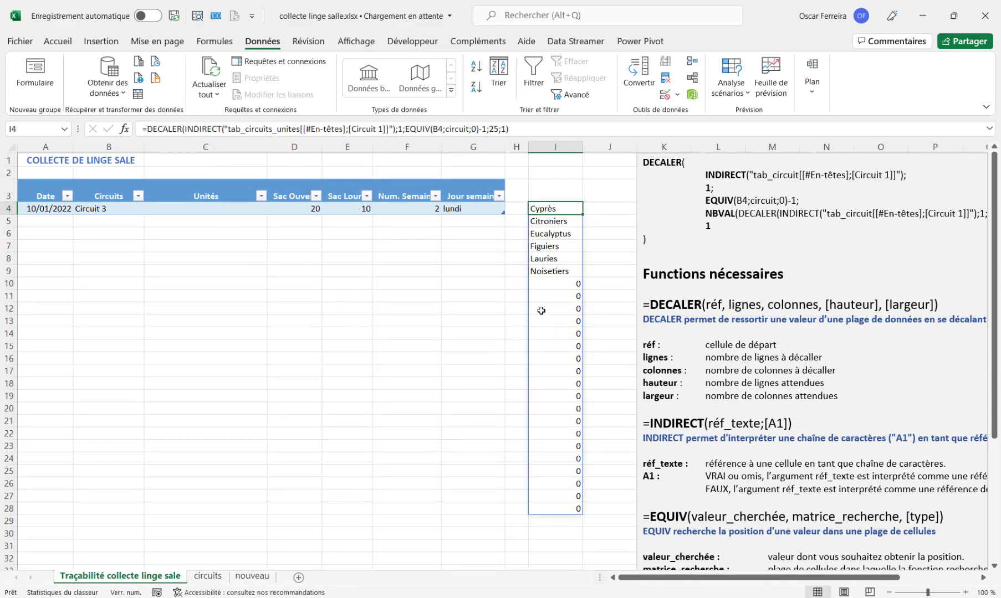
# Copy the complete DECALER expression from I4 without its equals sign, leaving the cell's formula intact
pyautogui.hscroll(2, 541, 311)
pyautogui.moveTo(146, 129); pyautogui.dragTo(482, 213)
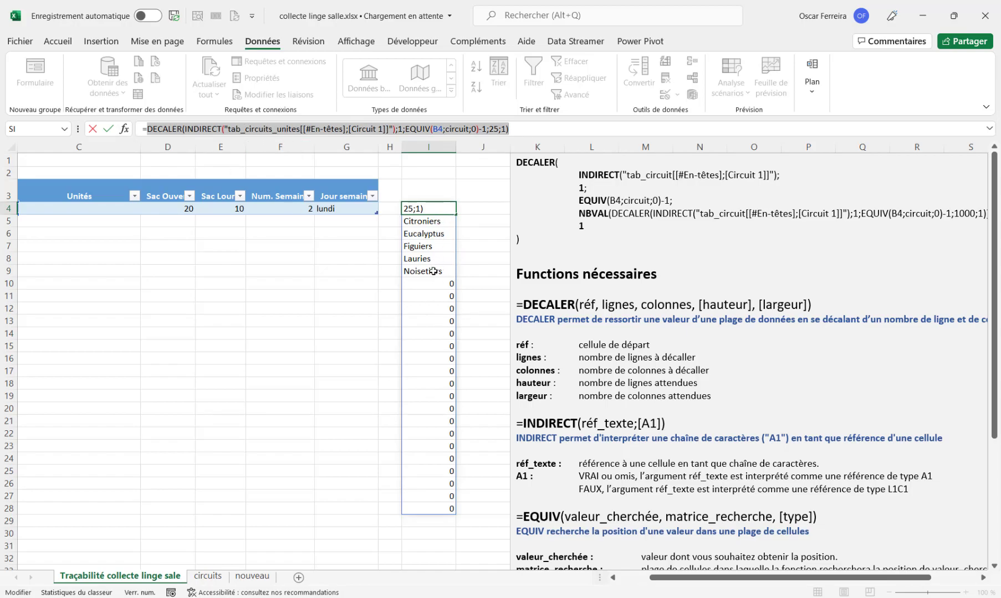
pyautogui.hotkey('ctrl', 'c')
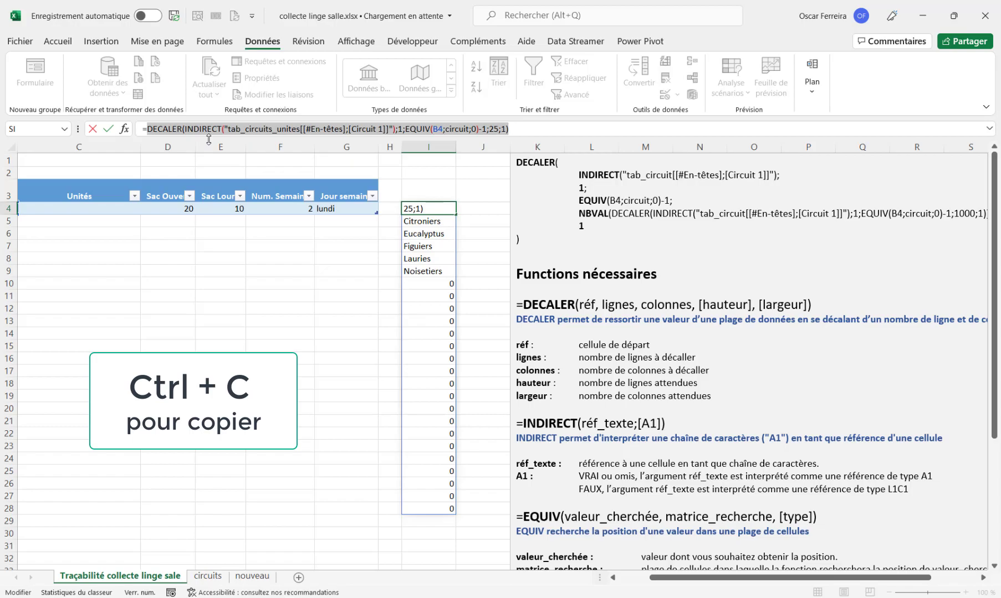
pyautogui.press('Escape')
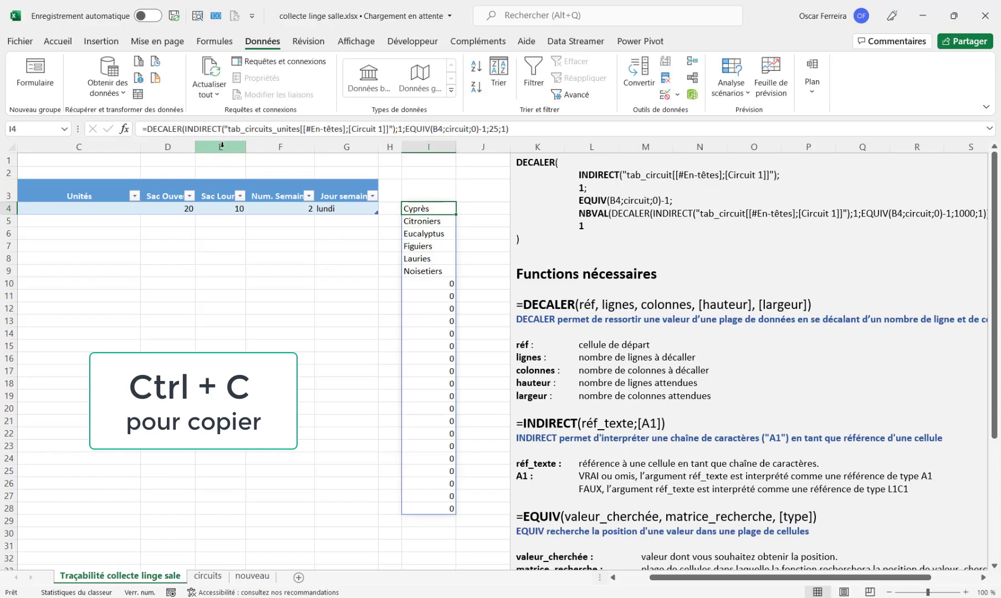
# Enter an NBVAL formula in J4 that wraps the copied DECALER expression, with DECALER's height set to 1000
pyautogui.click(473, 209)
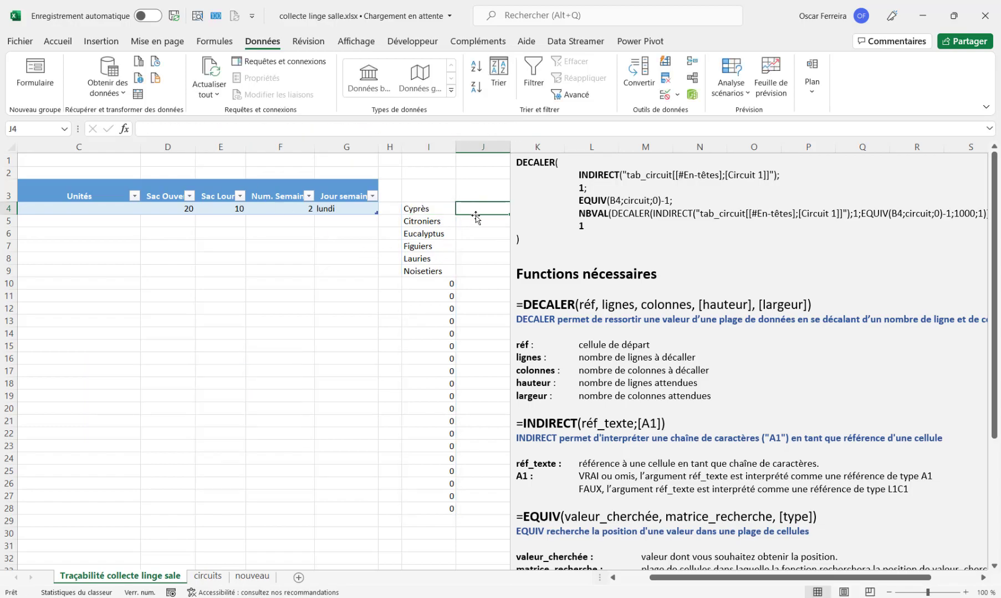
pyautogui.write('=nbv')
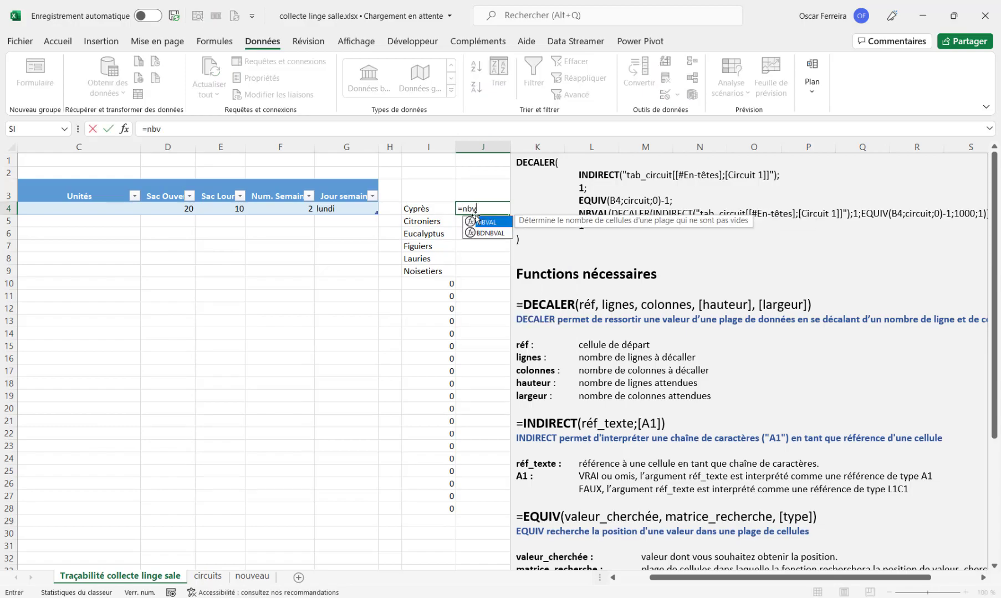
pyautogui.write('a')
pyautogui.doubleClick(478, 221)
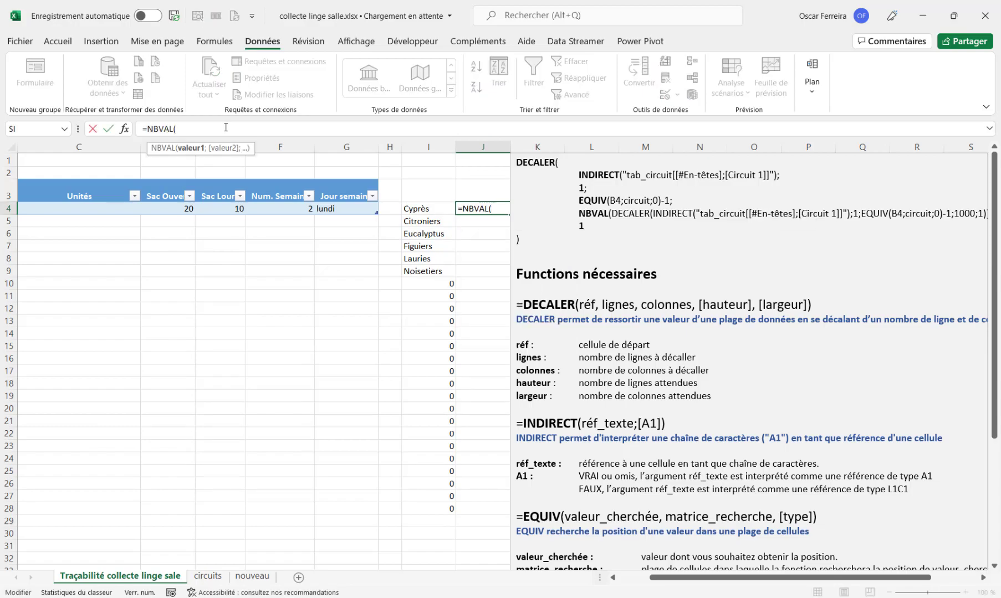
pyautogui.hotkey('ctrl', 'v')
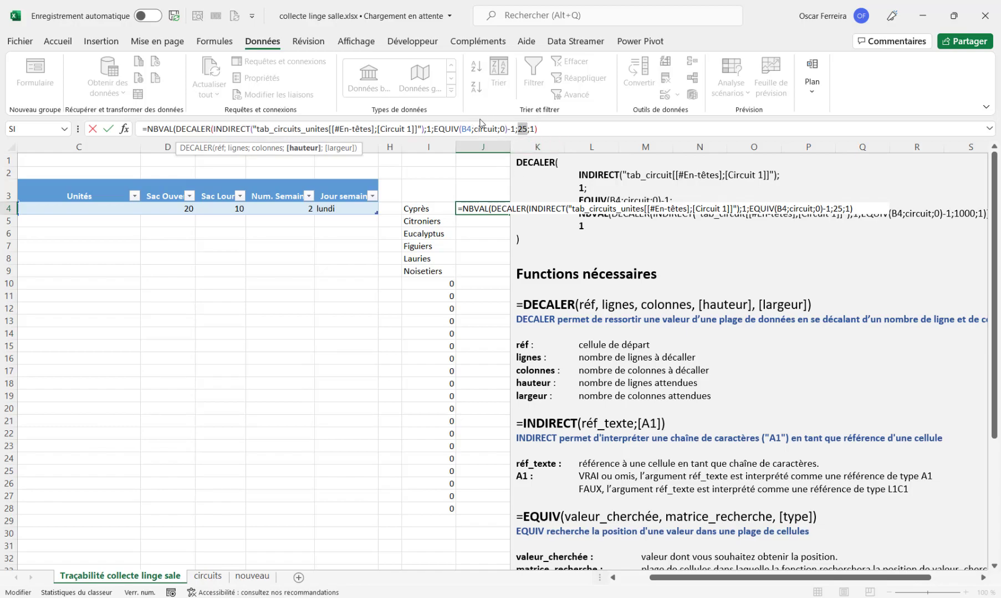
pyautogui.write('1000')
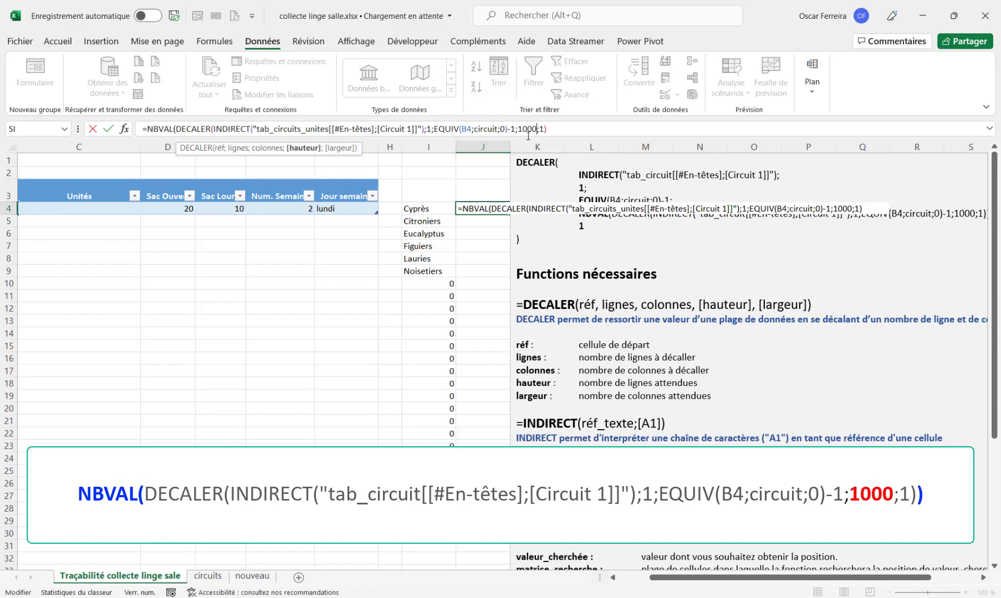
pyautogui.click(555, 135)
pyautogui.write(')')
pyautogui.press('Return')
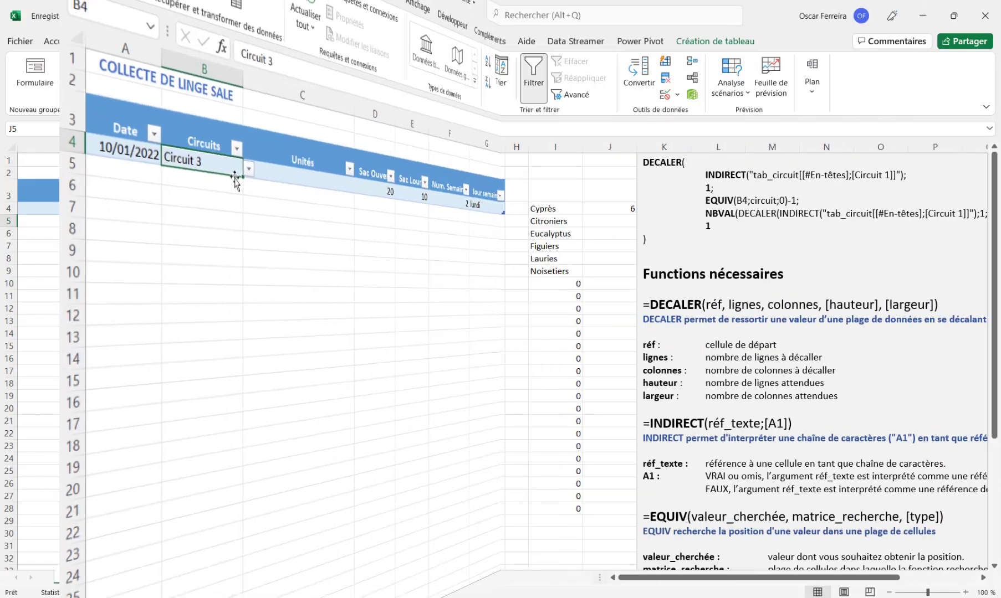
# Test the NBVAL count in J4 by choosing Circuit 1, Circuit 2, Circuit 3 and again Circuit 1 in B4
pyautogui.click(149, 208)
pyautogui.click(134, 220)
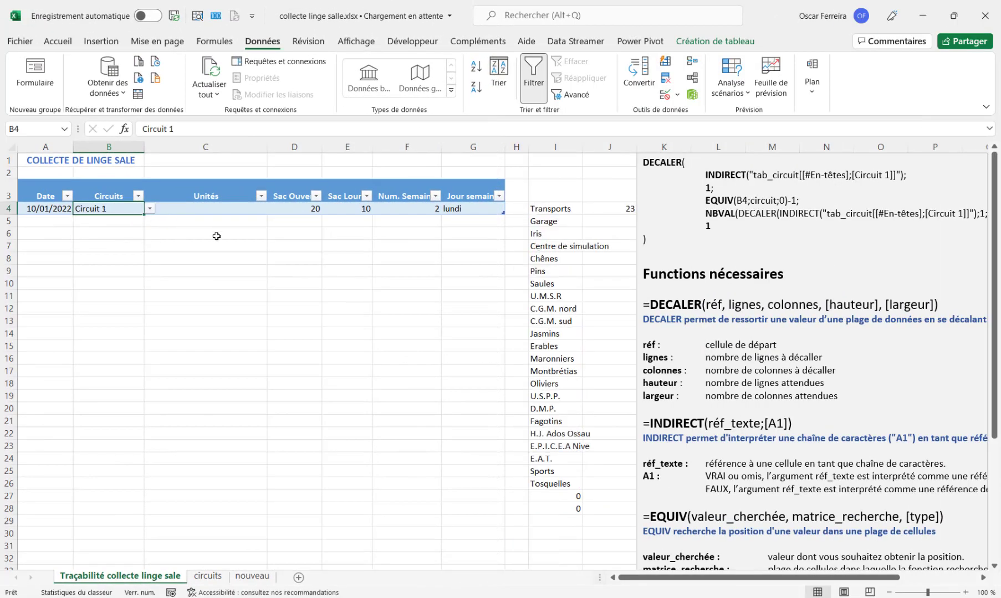
pyautogui.click(150, 208)
pyautogui.click(127, 231)
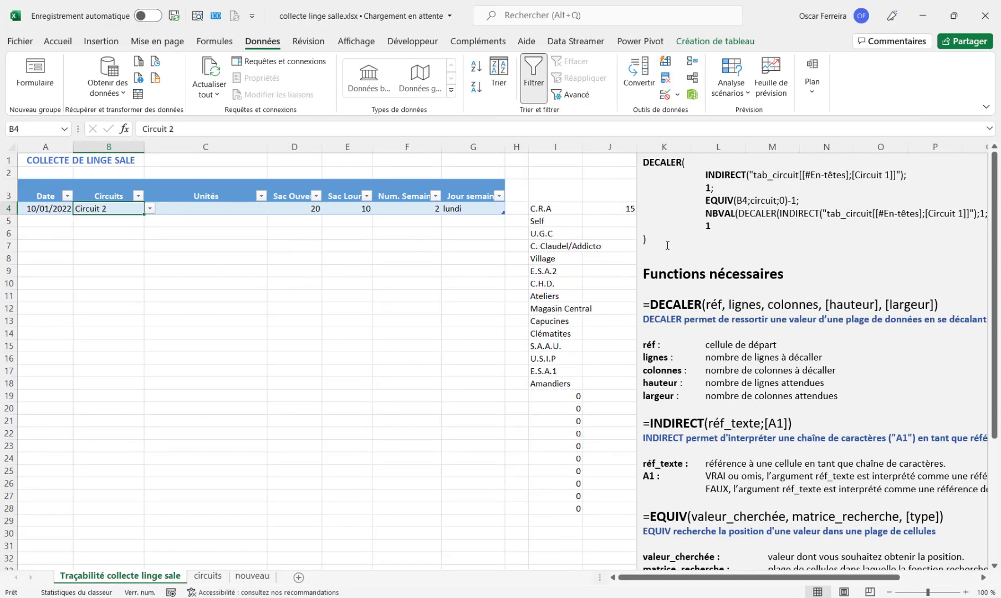
pyautogui.click(149, 209)
pyautogui.click(133, 243)
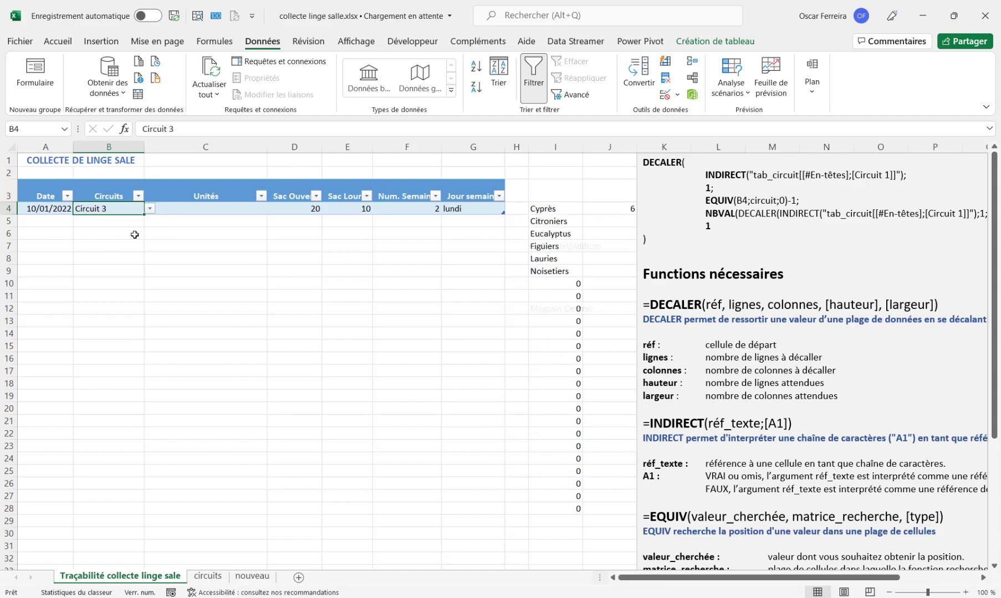
pyautogui.click(151, 209)
pyautogui.click(126, 221)
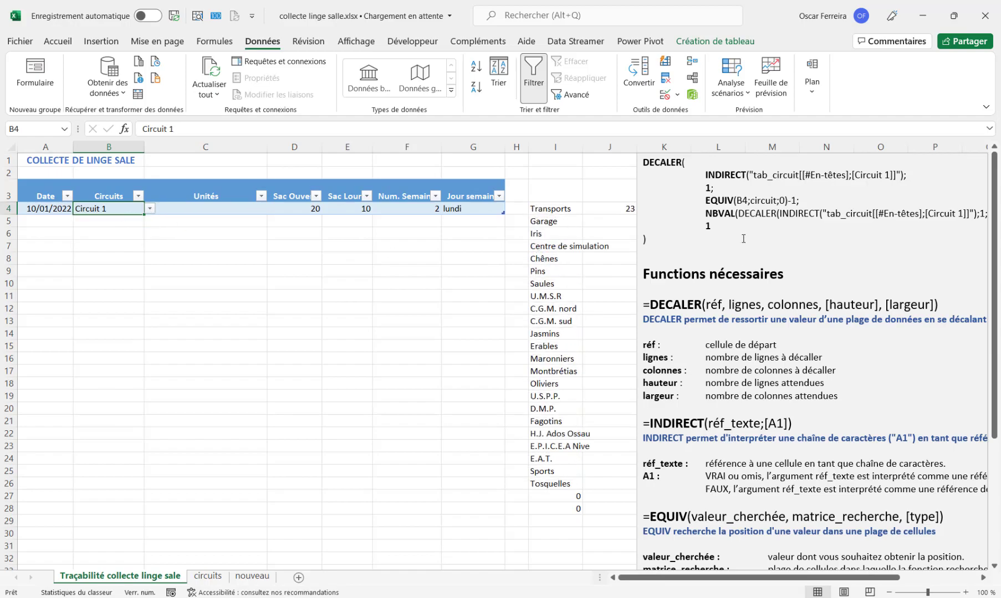
# Copy the NBVAL expression from J4 without its equals sign
pyautogui.click(551, 208)
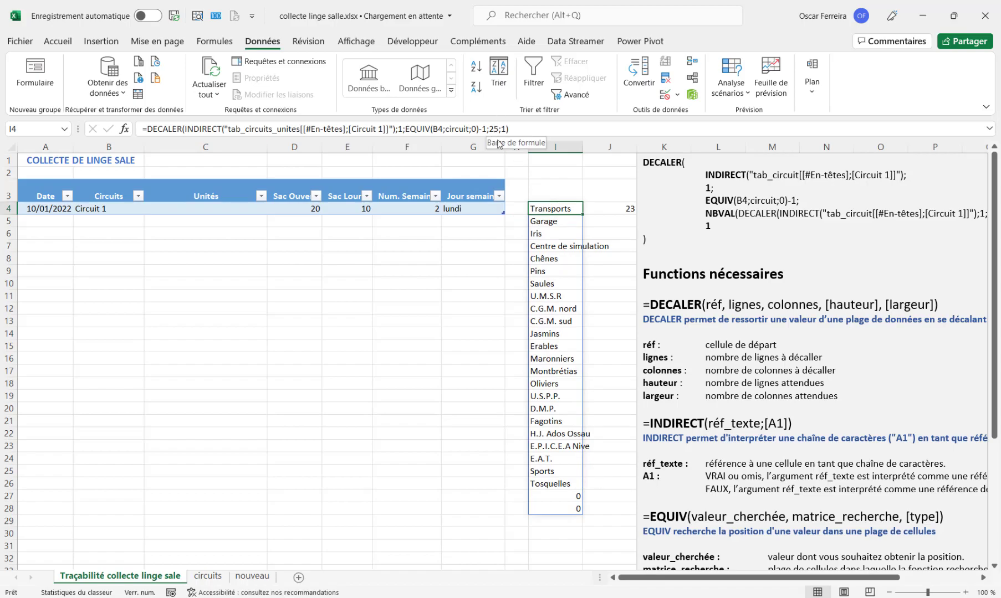
pyautogui.click(622, 211)
pyautogui.moveTo(573, 126); pyautogui.dragTo(252, 155)
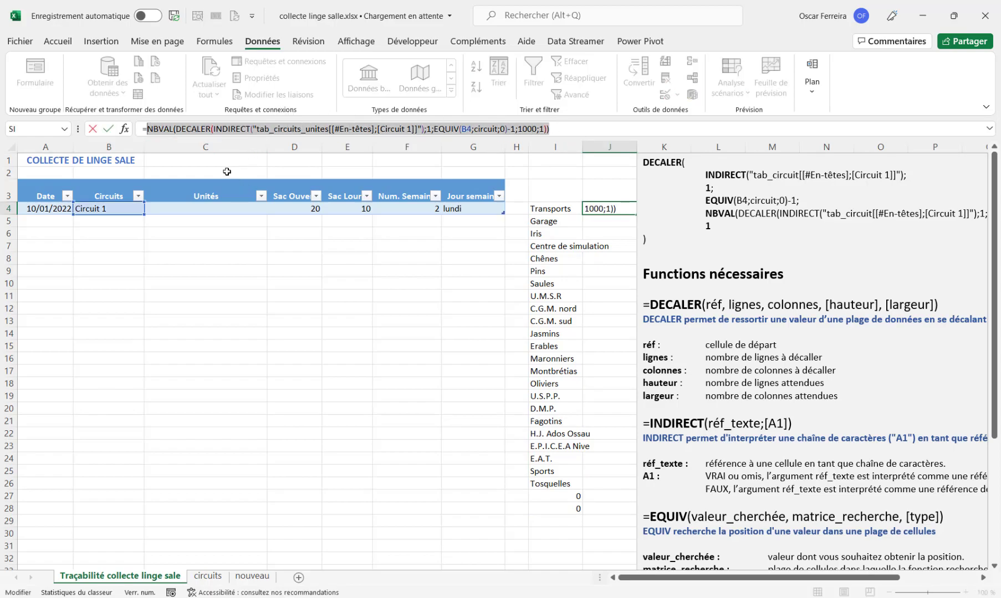
pyautogui.hotkey('ctrl', 'c')
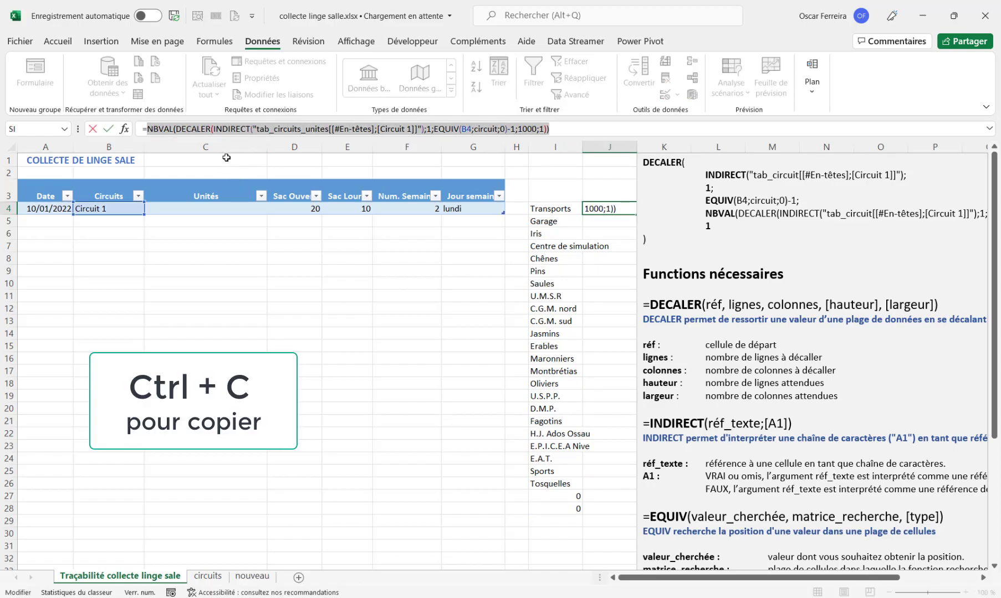
pyautogui.press('Escape')
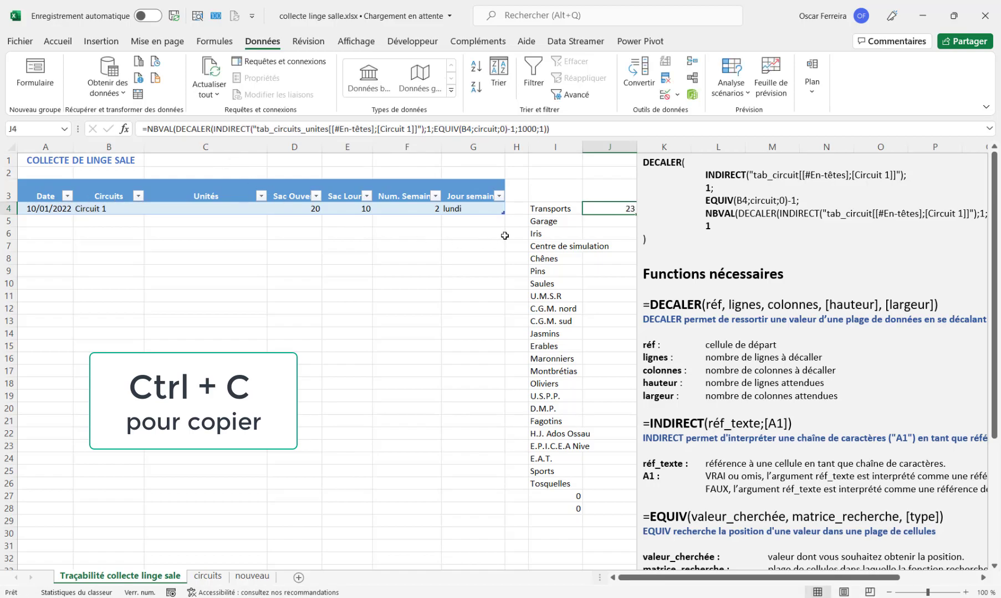
# Replace the fixed height 25 in I4's DECALER formula with the copied NBVAL expression
pyautogui.click(538, 209)
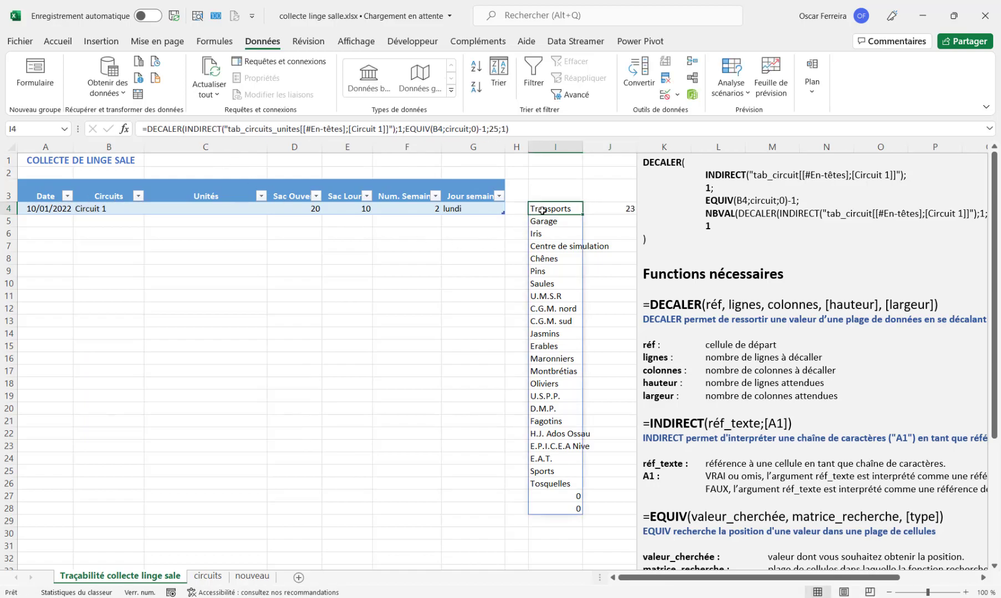
pyautogui.doubleClick(494, 128)
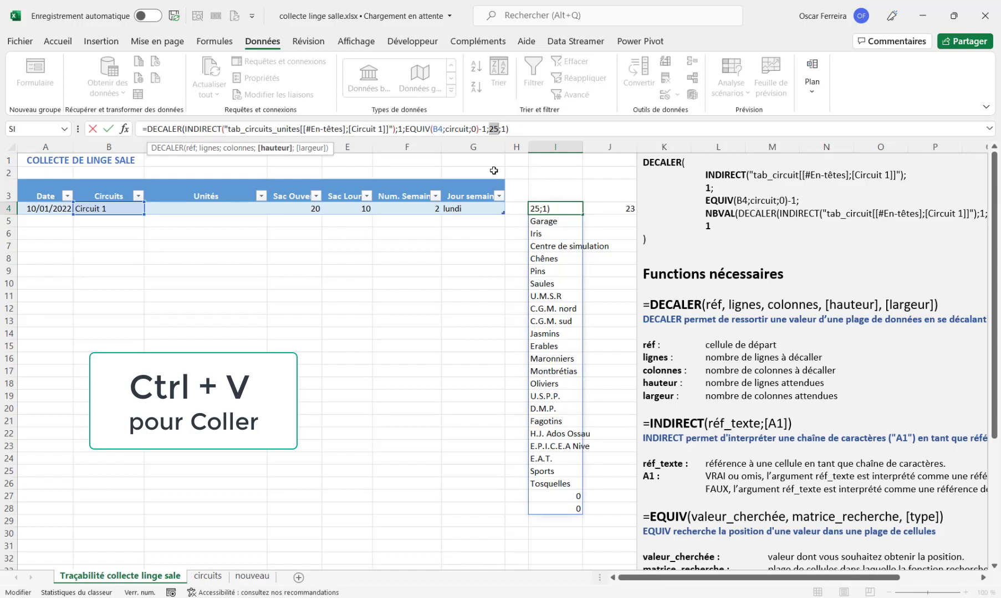
pyautogui.hotkey('ctrl', 'v')
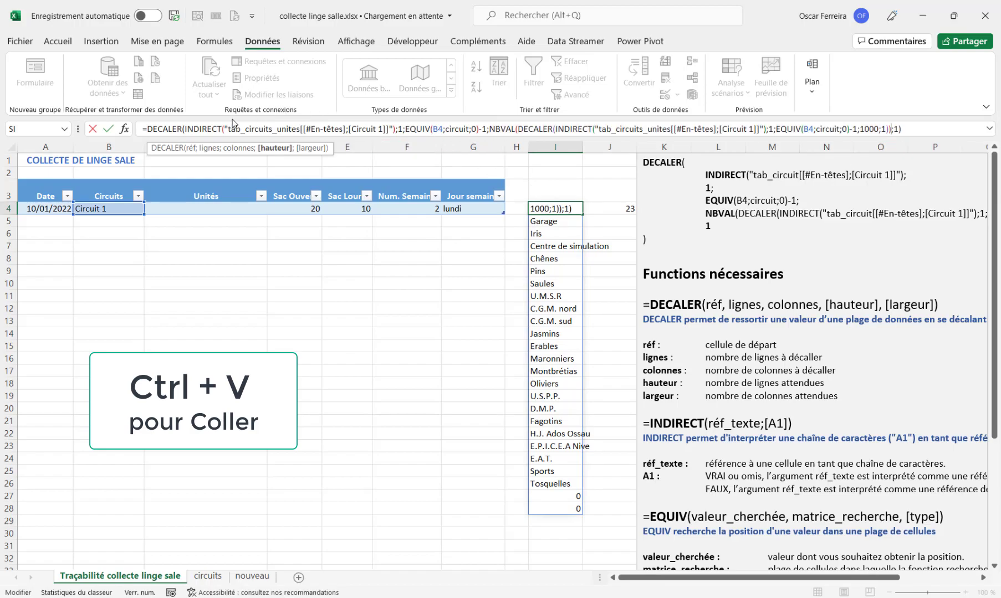
pyautogui.click(921, 133)
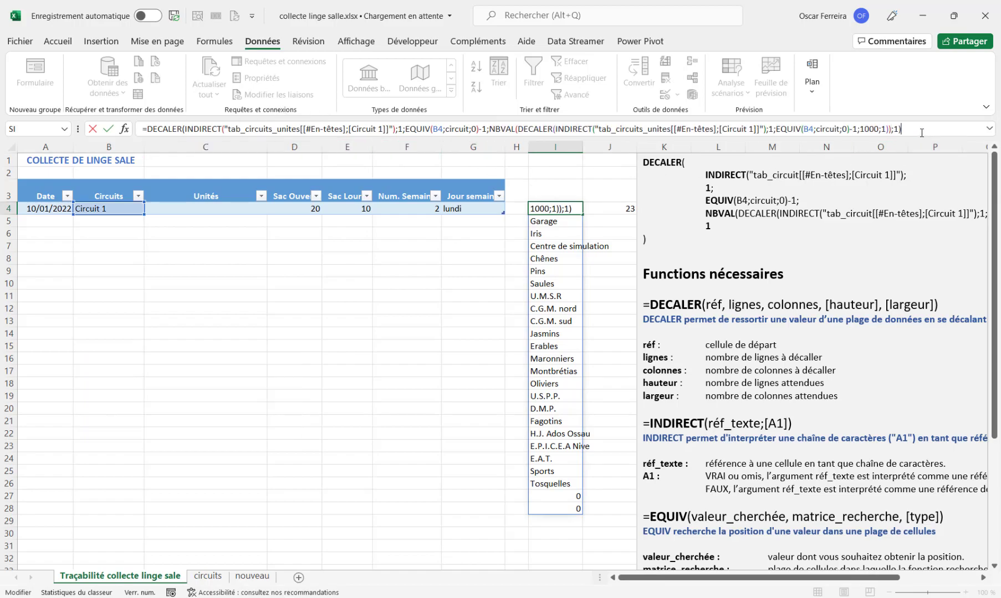
pyautogui.press('Return')
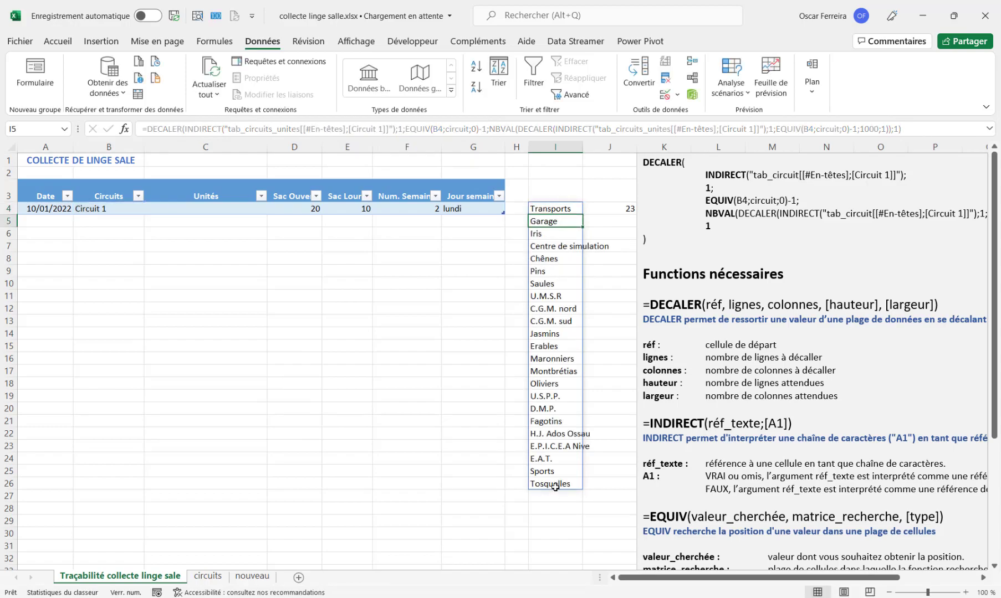
# Test the dynamic list height in I4 by choosing Circuit 2, Circuit 3 and then Circuit 1 in B4
pyautogui.click(111, 208)
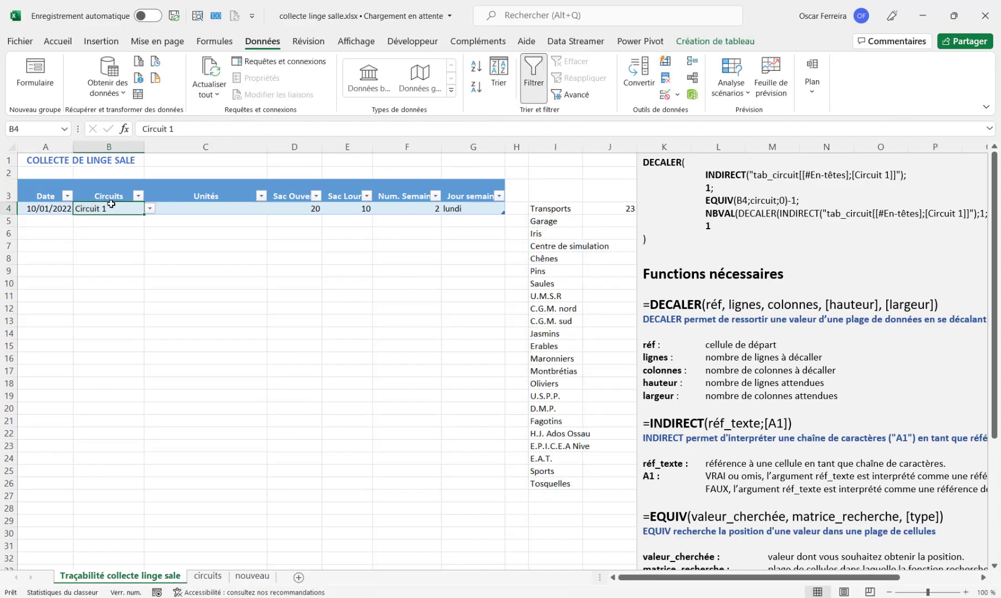
pyautogui.click(150, 208)
pyautogui.click(142, 228)
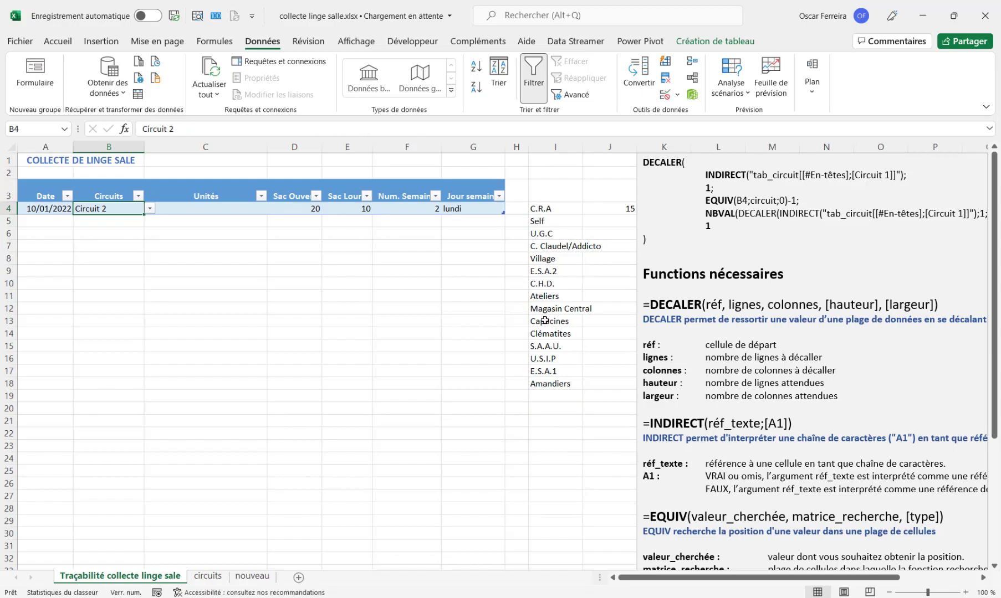
pyautogui.click(150, 209)
pyautogui.click(143, 240)
pyautogui.click(149, 209)
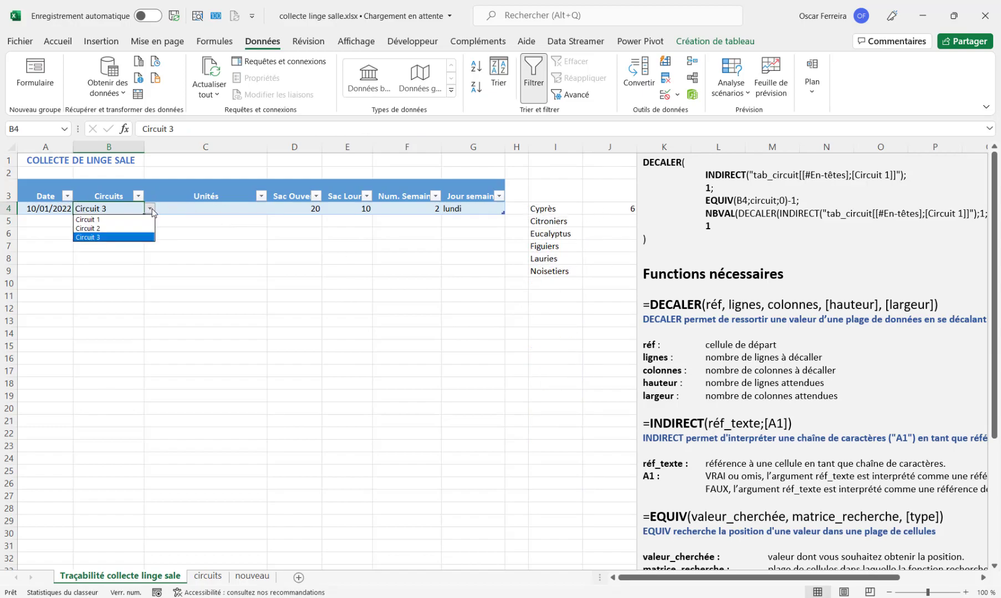
pyautogui.click(125, 217)
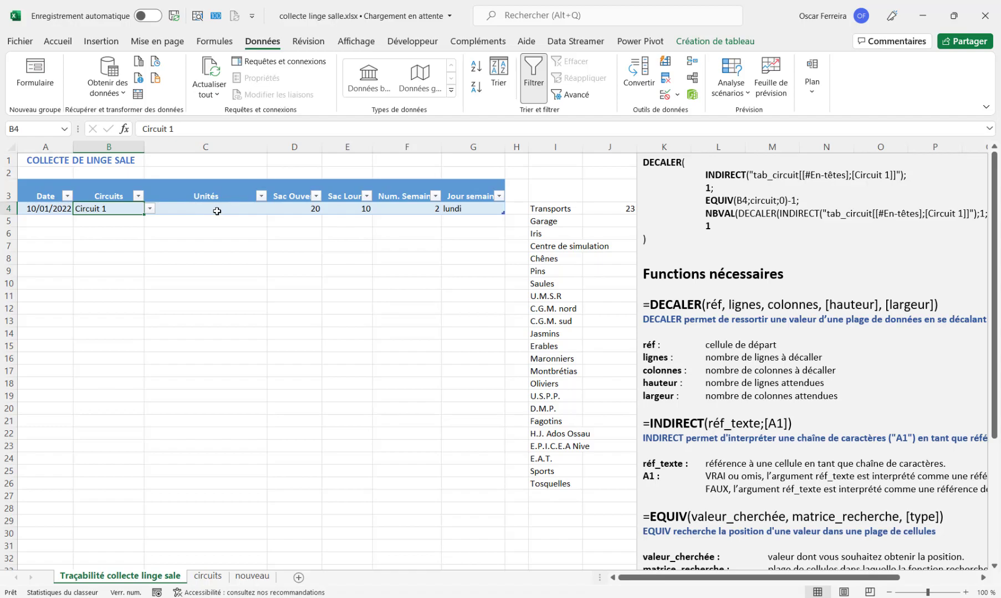
# Copy the full DECALER formula from I4, including its equals sign
pyautogui.click(557, 210)
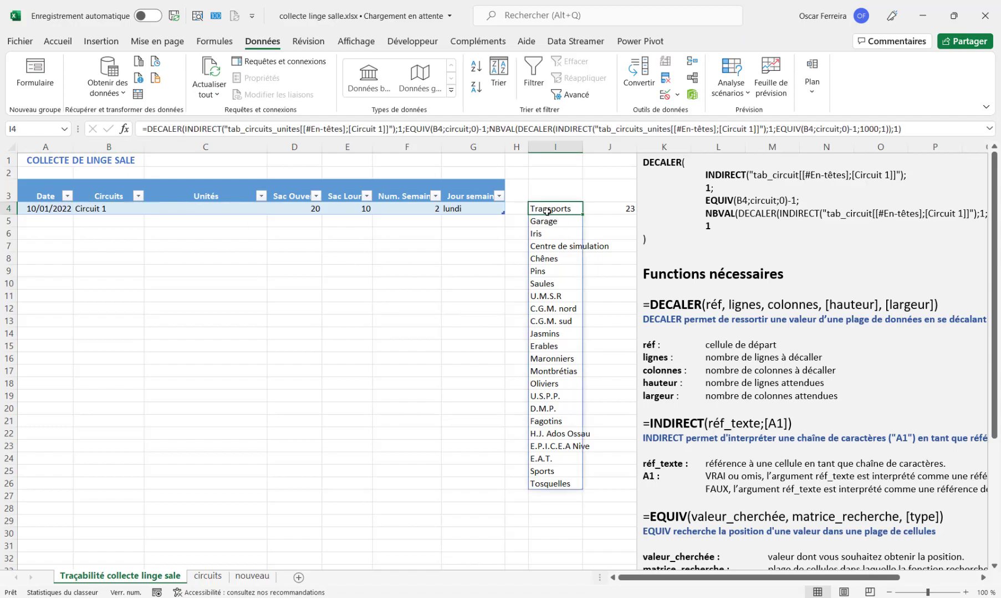
pyautogui.moveTo(142, 129); pyautogui.dragTo(942, 136)
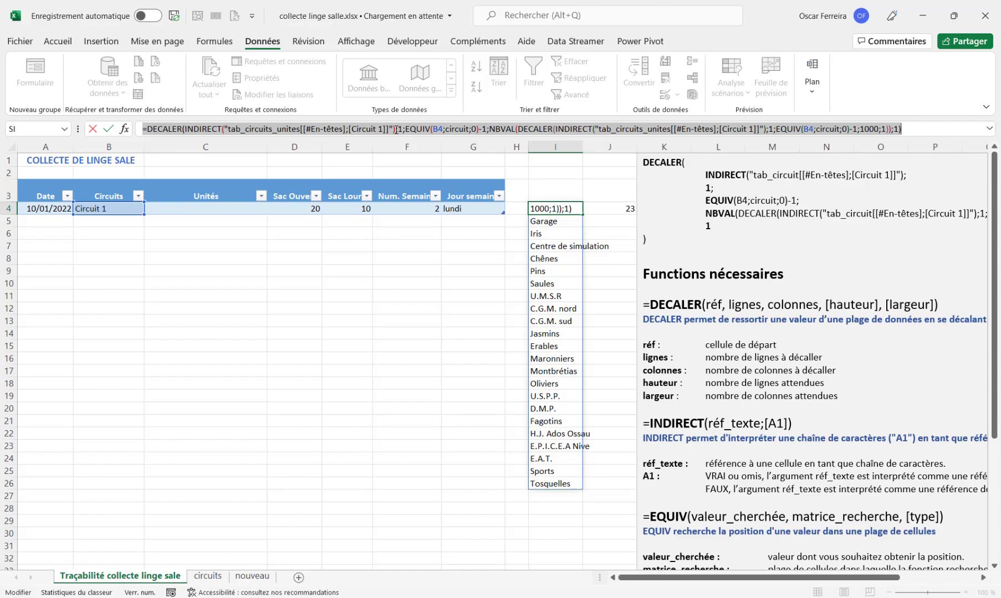
pyautogui.press('Escape')
# Add a Liste data validation to C4 in the Unités column, using the copied DECALER formula as its source
pyautogui.click(197, 211)
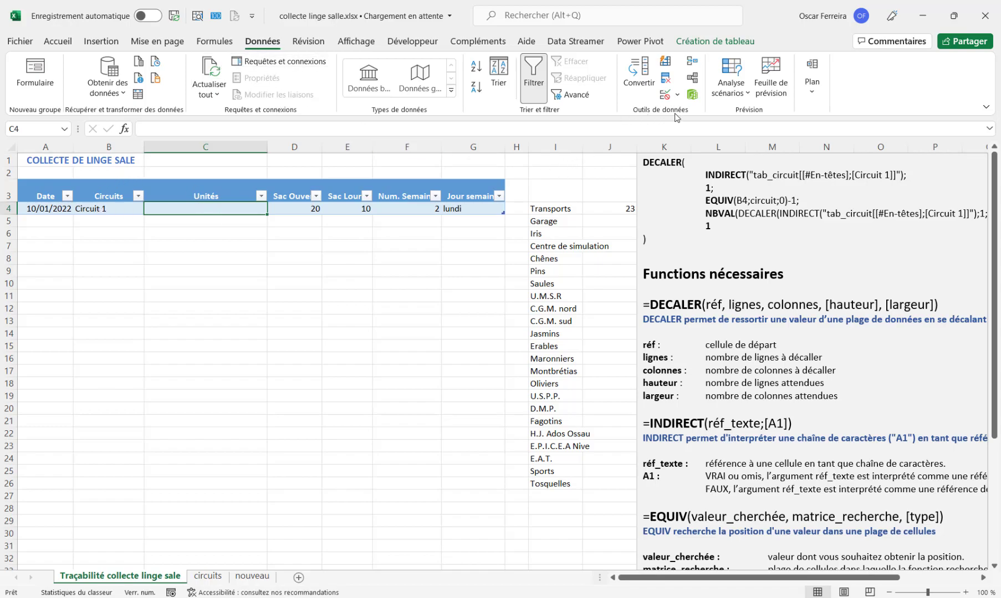
pyautogui.click(677, 95)
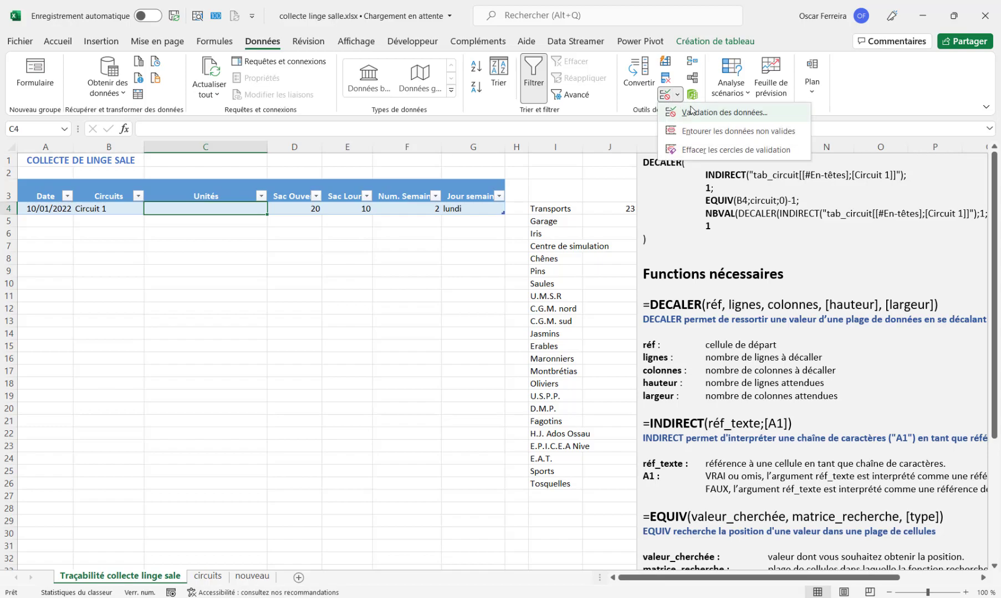
pyautogui.click(692, 114)
pyautogui.click(603, 179)
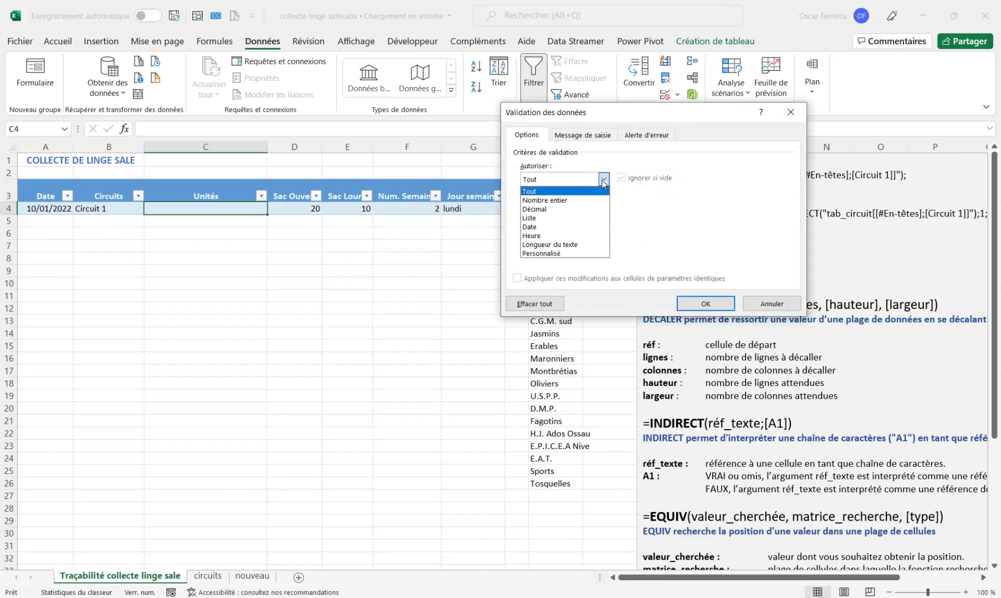
pyautogui.click(560, 219)
pyautogui.click(532, 233)
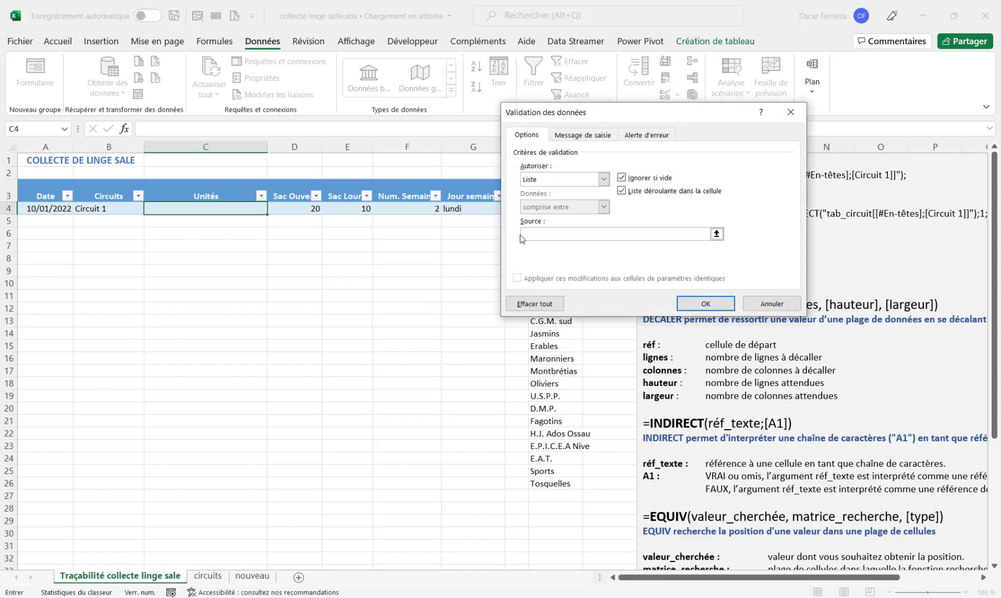
pyautogui.hotkey('ctrl', 'v')
pyautogui.click(705, 304)
# Check the Unités dropdown in C4 for Circuit 1, then choose Circuit 2 in B4 and check the dropdown again
pyautogui.click(272, 210)
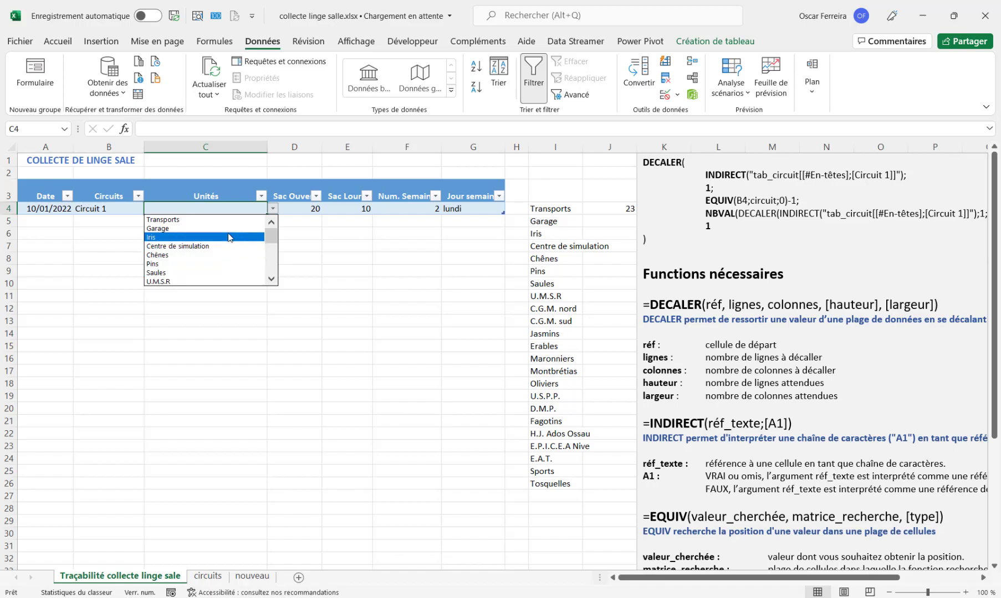
pyautogui.click(125, 209)
pyautogui.click(149, 209)
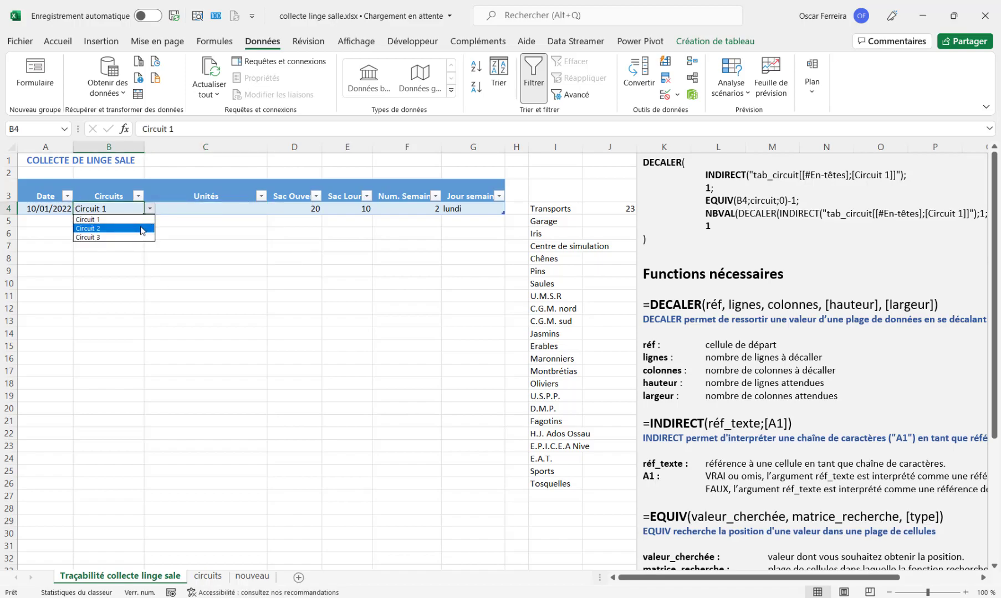
pyautogui.click(141, 229)
pyautogui.click(195, 210)
pyautogui.click(272, 209)
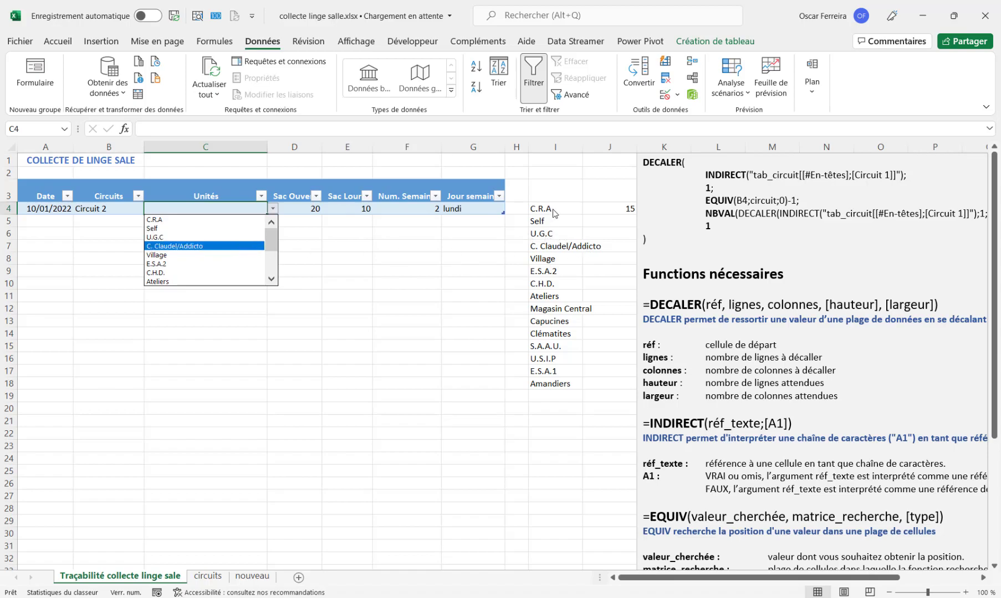
# Choose Circuit 3 in B4 and check the units offered by the Unités dropdown in C4
pyautogui.click(122, 209)
pyautogui.click(150, 208)
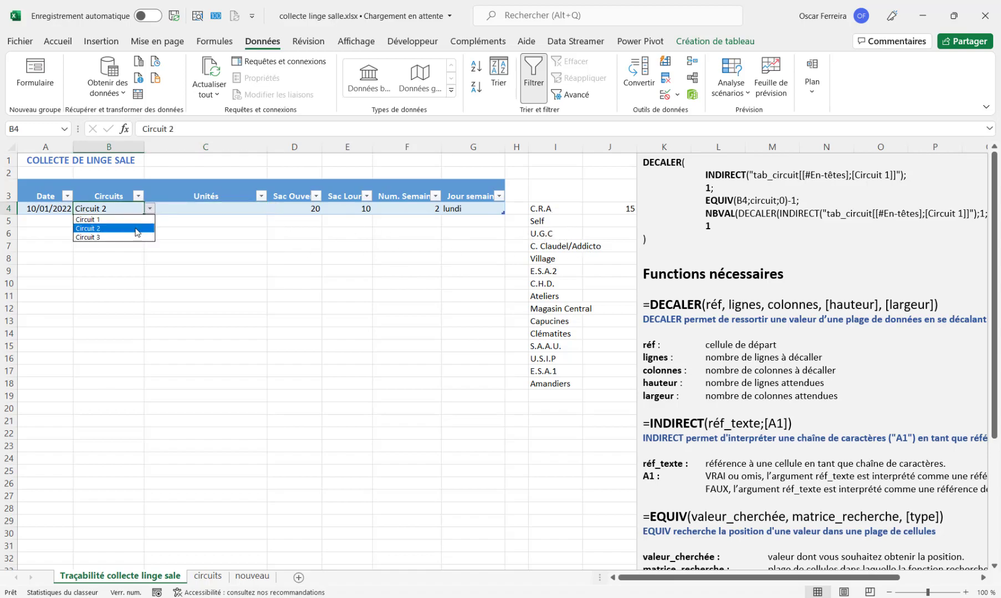
pyautogui.click(135, 237)
pyautogui.click(249, 209)
pyautogui.click(272, 208)
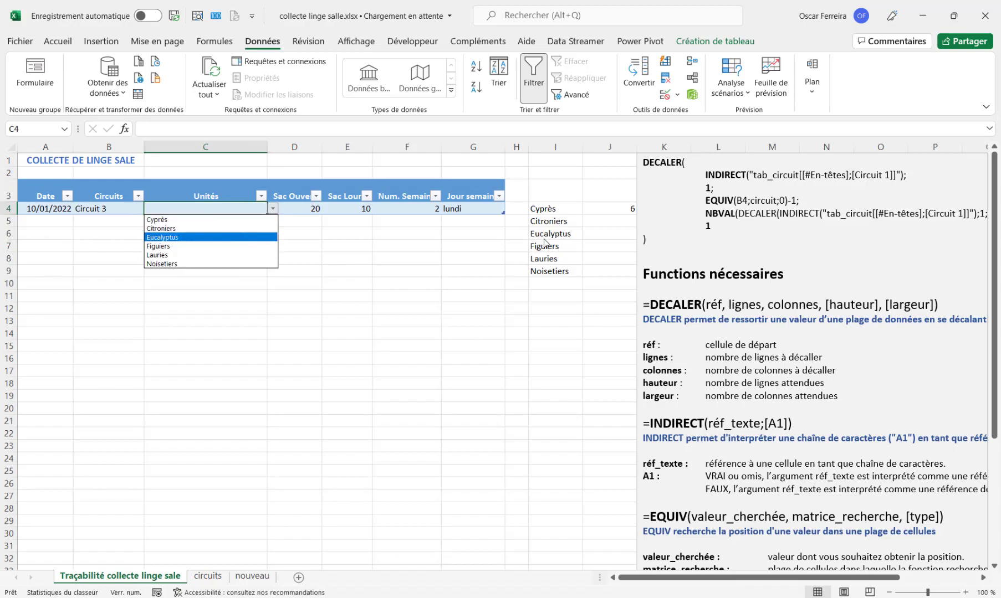
pyautogui.click(306, 218)
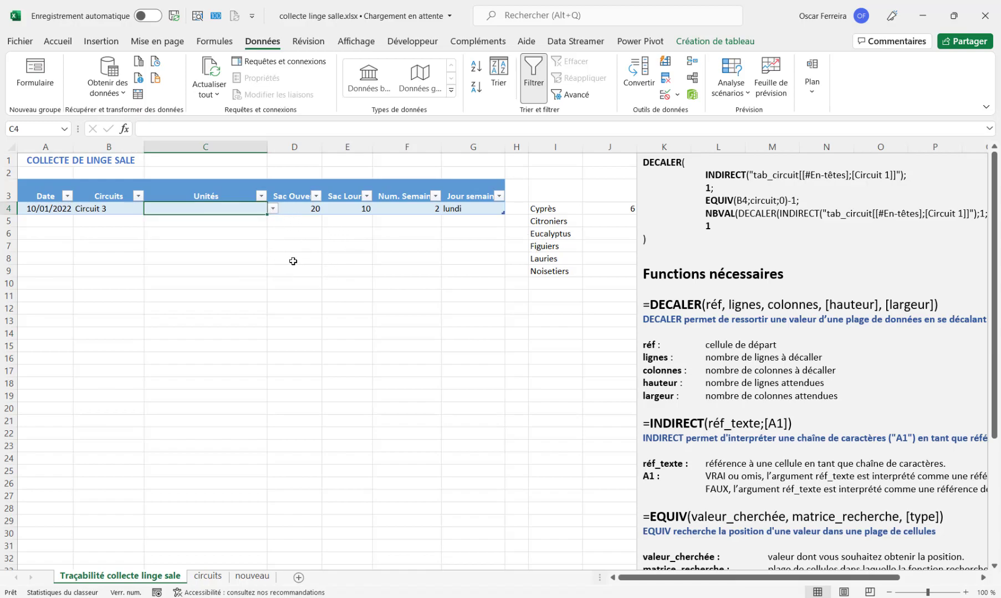
# Copy Ormes from A1 of the nouveau sheet into B25, directly below the Circuit 1 list on the circuits sheet
pyautogui.click(208, 577)
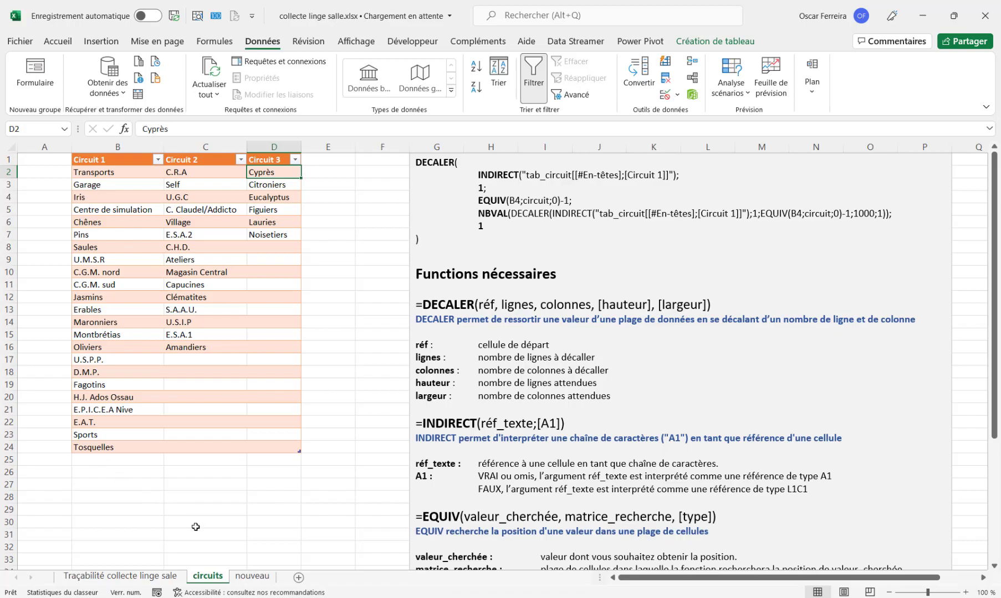
pyautogui.click(254, 576)
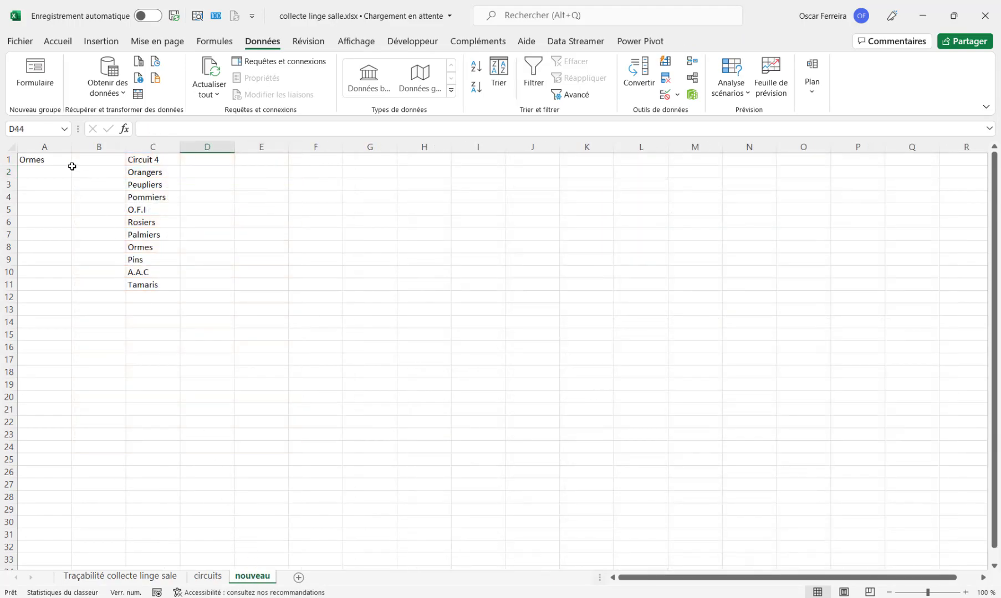
pyautogui.click(43, 159)
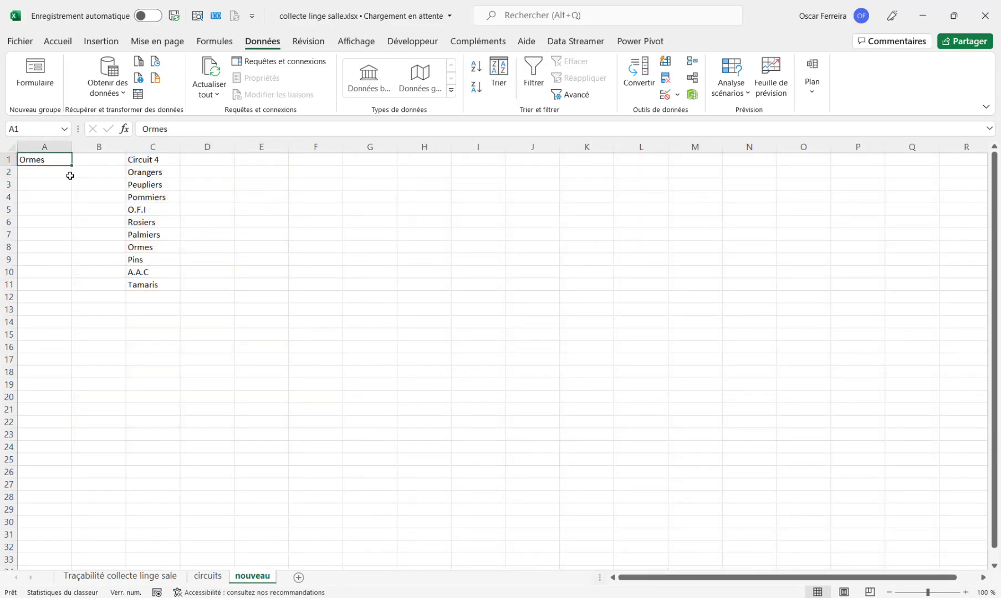
pyautogui.hotkey('ctrl', 'c')
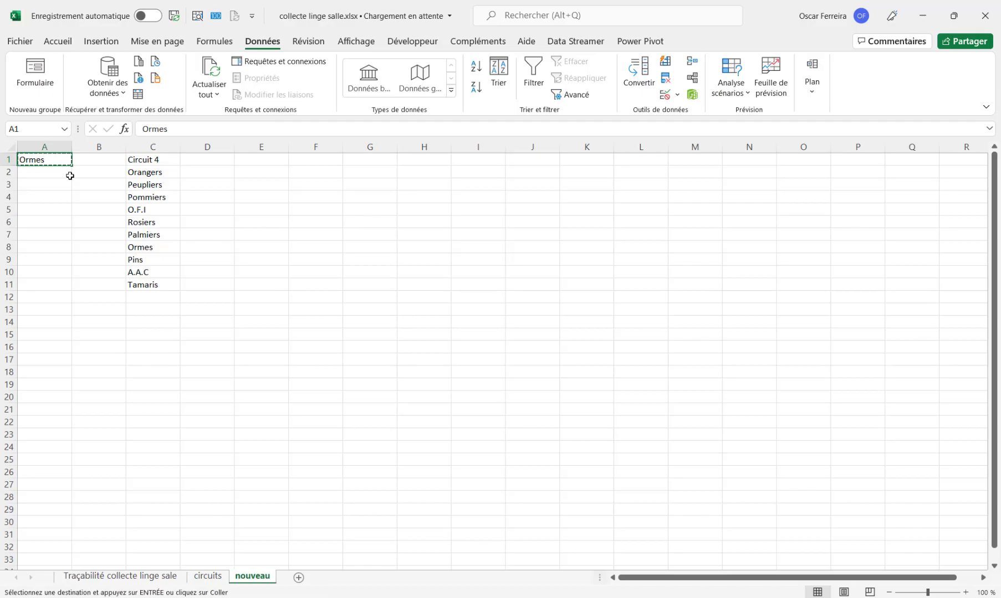
pyautogui.click(206, 576)
pyautogui.click(104, 459)
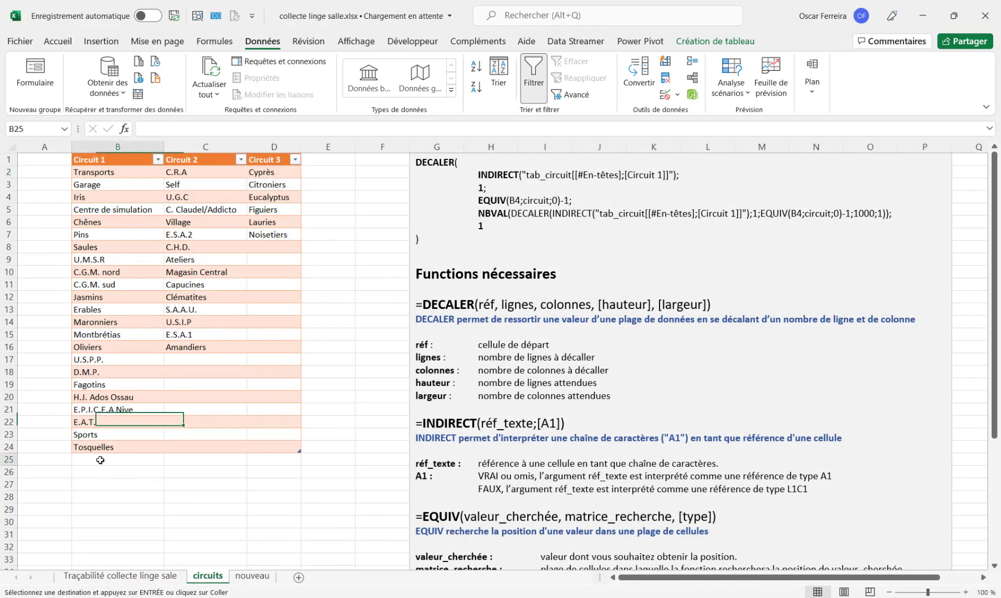
pyautogui.hotkey('ctrl', 'v')
pyautogui.press('Escape')
pyautogui.press('Down')
pyautogui.press('Down')
pyautogui.press('Down')
pyautogui.press('Right')
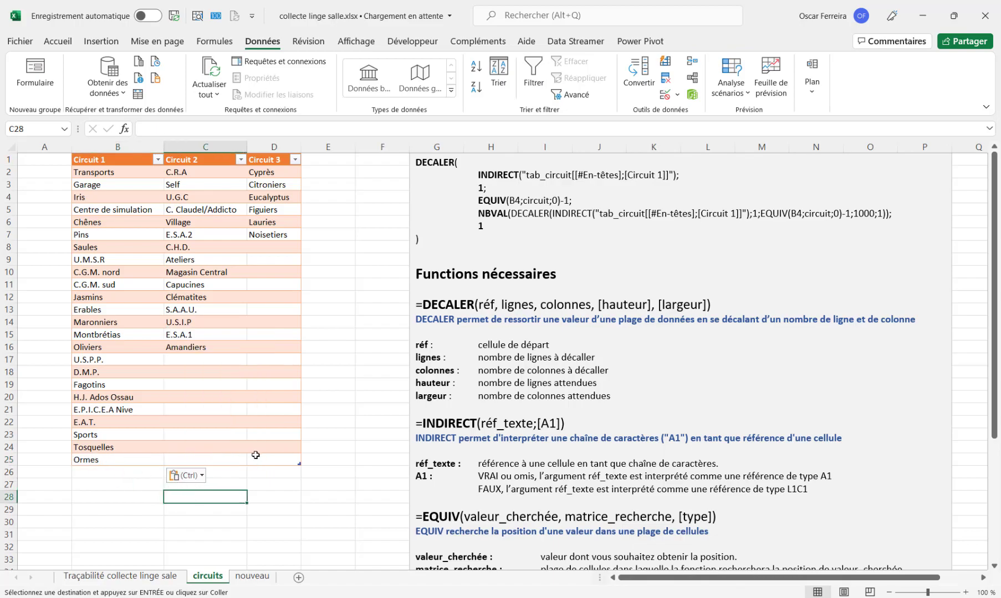
# On the Traçabilité collecte linge sale sheet, choose Circuit 1 in B4 and check the end of the Unités dropdown in C4
pyautogui.click(137, 576)
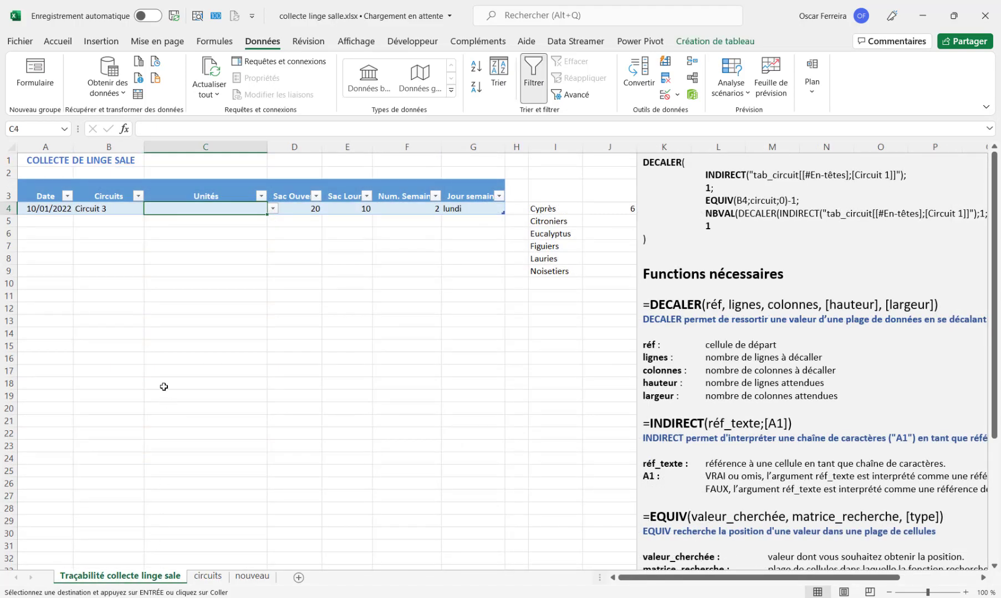
pyautogui.click(120, 210)
pyautogui.click(148, 209)
pyautogui.click(92, 220)
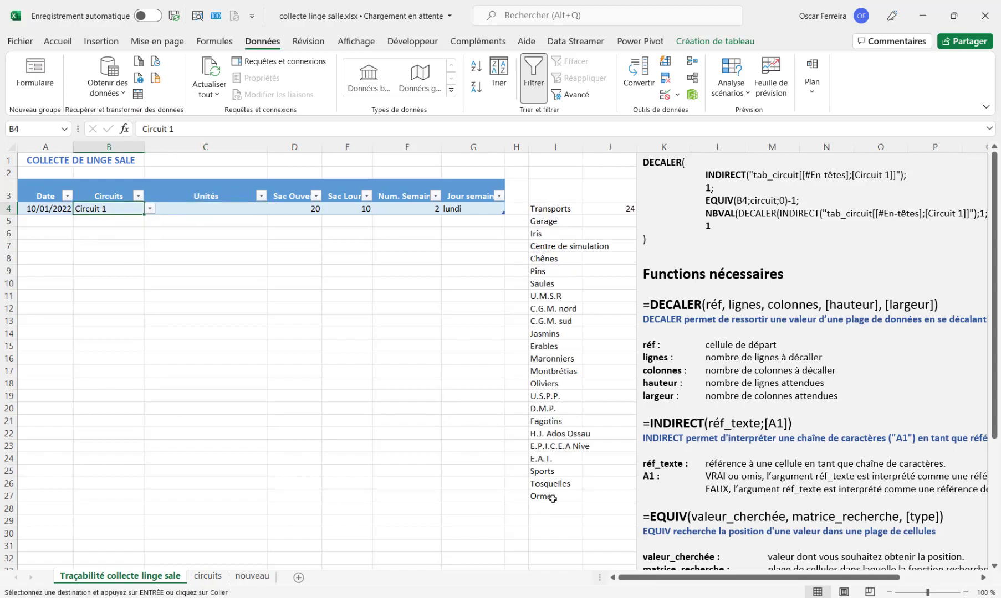
pyautogui.click(214, 209)
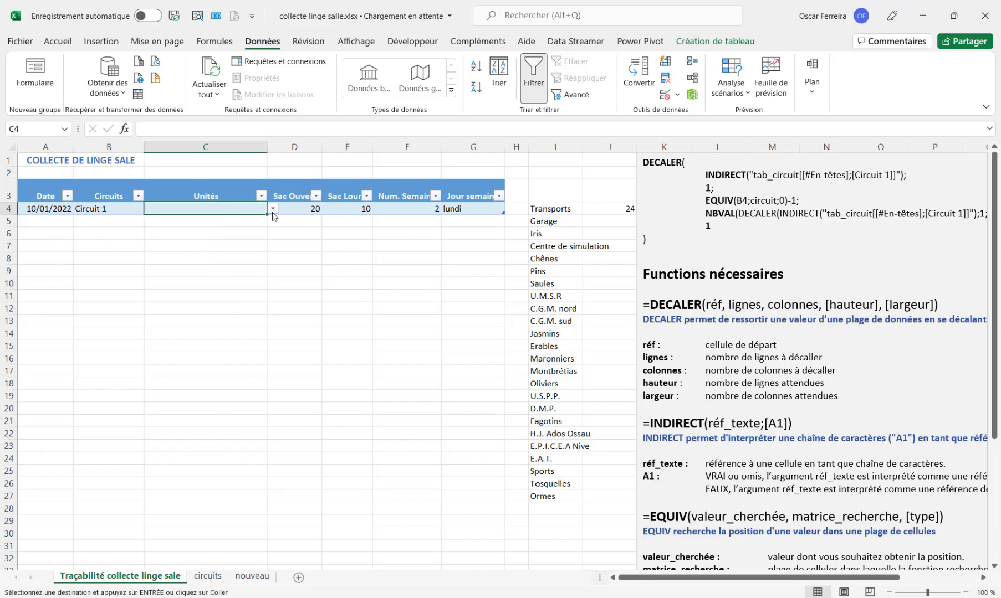
pyautogui.click(273, 210)
pyautogui.moveTo(270, 236); pyautogui.dragTo(271, 266)
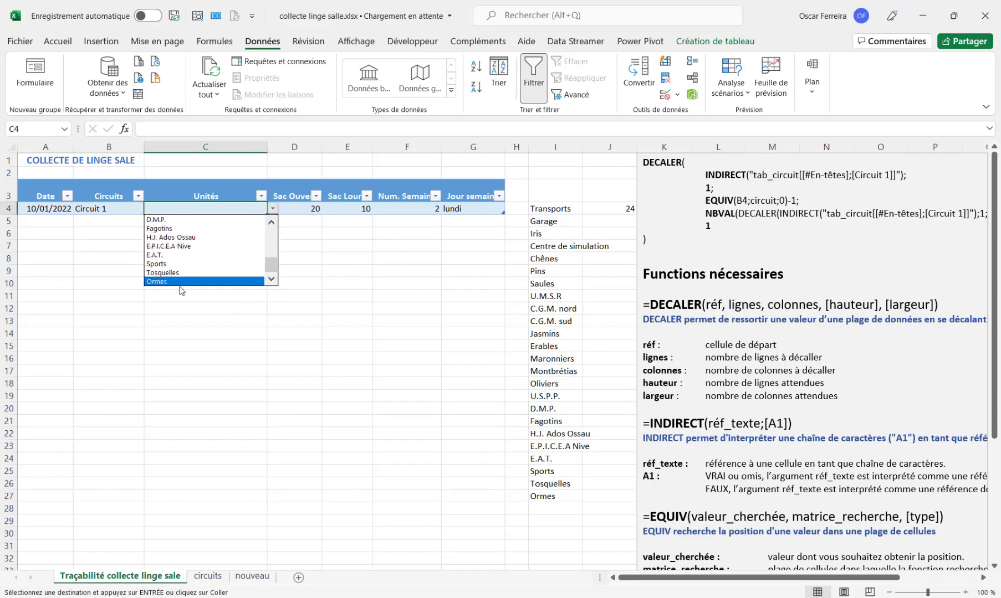
pyautogui.press('Escape')
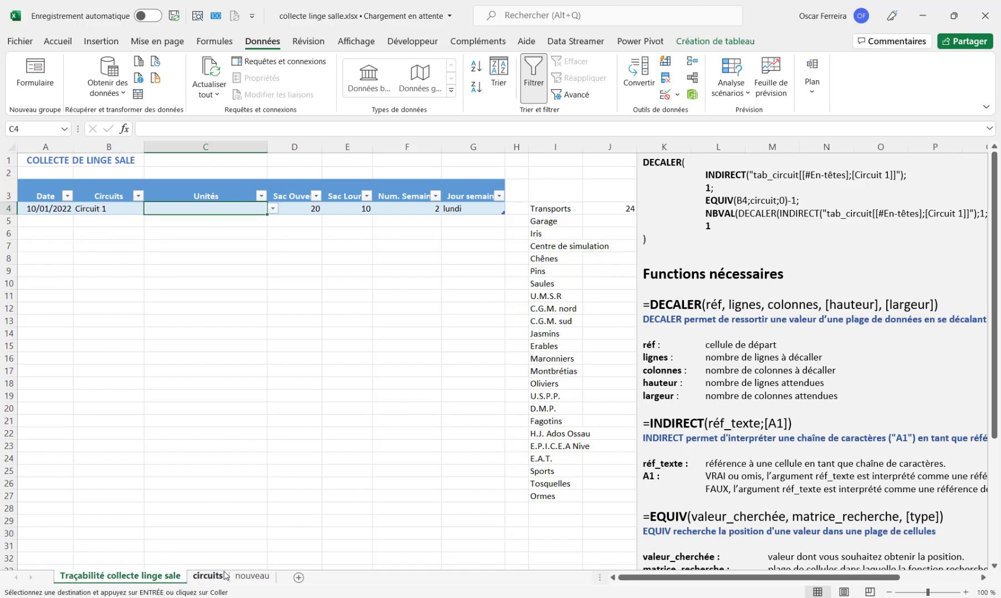
# Copy the Circuit 4 list from C1:C11 of the nouveau sheet to E1 of the circuits sheet, beside the Circuit 3 column
pyautogui.click(254, 576)
pyautogui.press('Escape')
pyautogui.moveTo(152, 158); pyautogui.dragTo(155, 289)
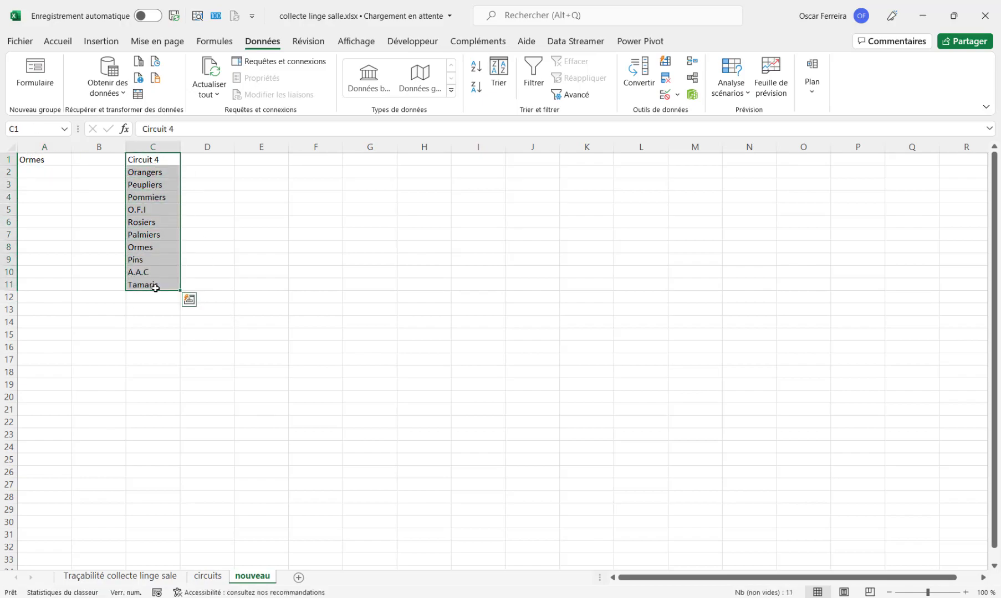
pyautogui.hotkey('ctrl', 'c')
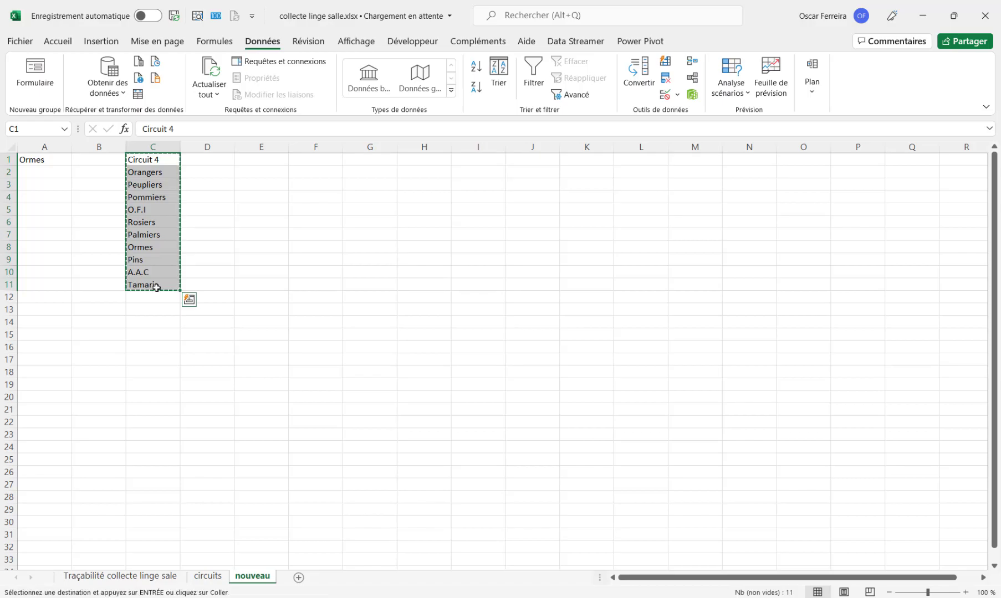
pyautogui.click(207, 577)
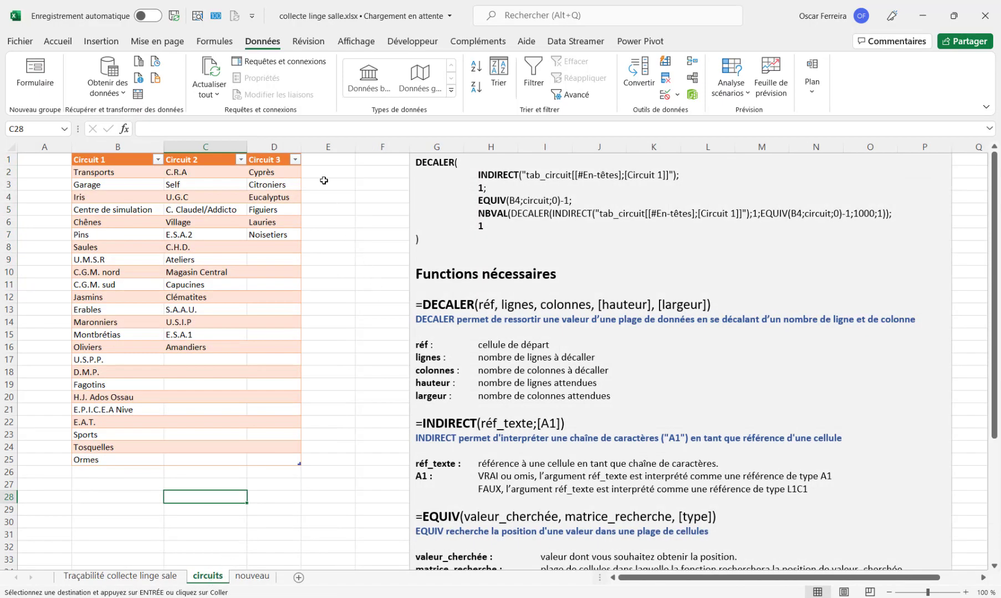
pyautogui.click(322, 160)
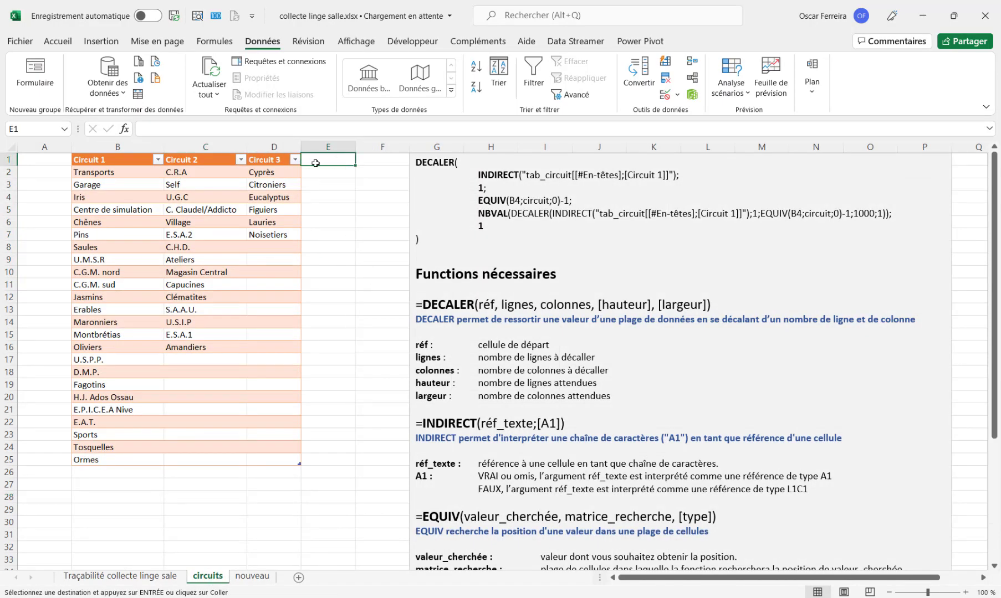
pyautogui.hotkey('ctrl', 'v')
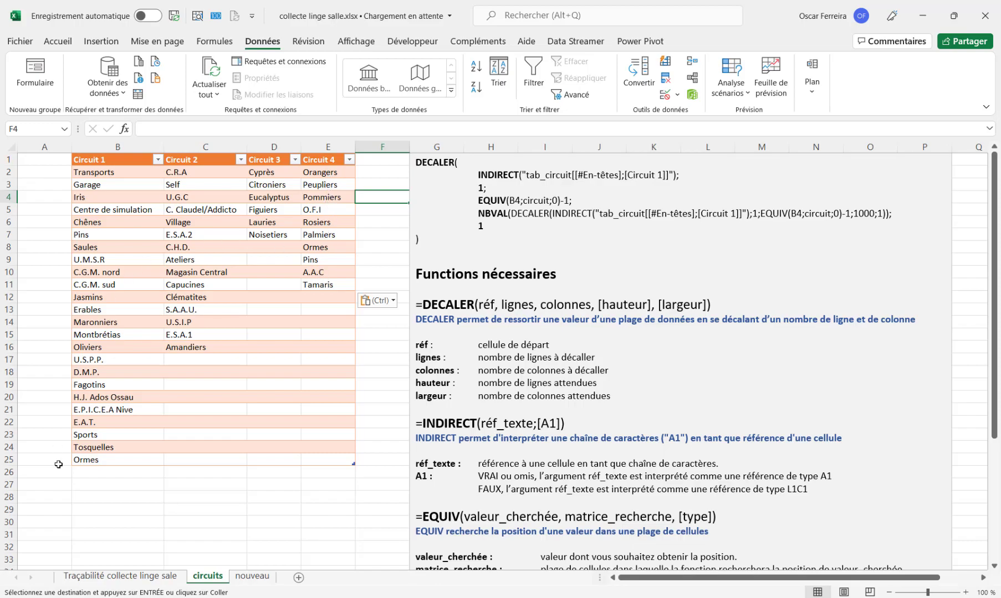
# Back on the Traçabilité collecte linge sale sheet, choose Circuit 4 in B4 and check the Unités dropdown in C4
pyautogui.click(100, 580)
pyautogui.click(107, 208)
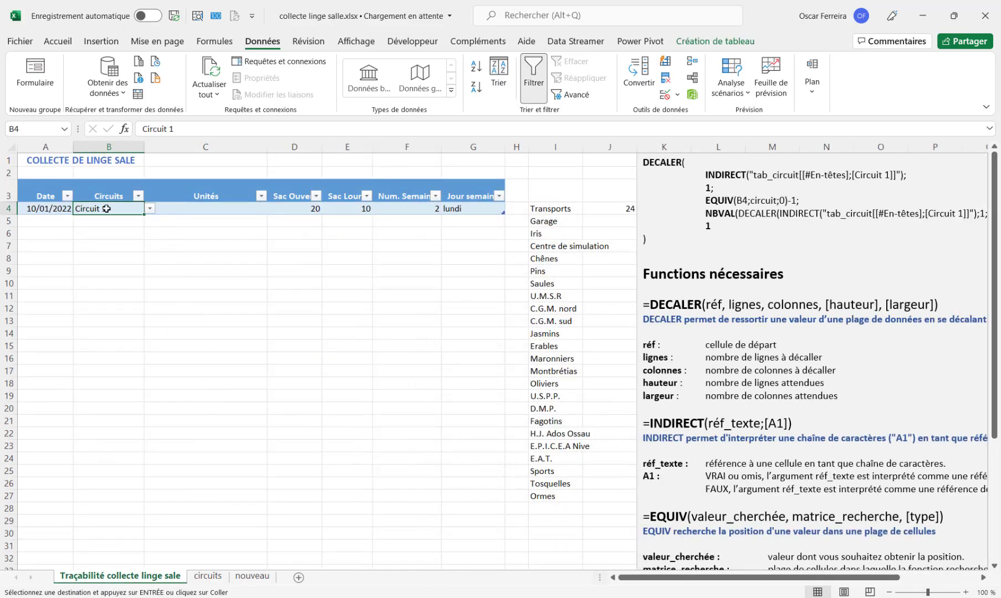
pyautogui.click(150, 209)
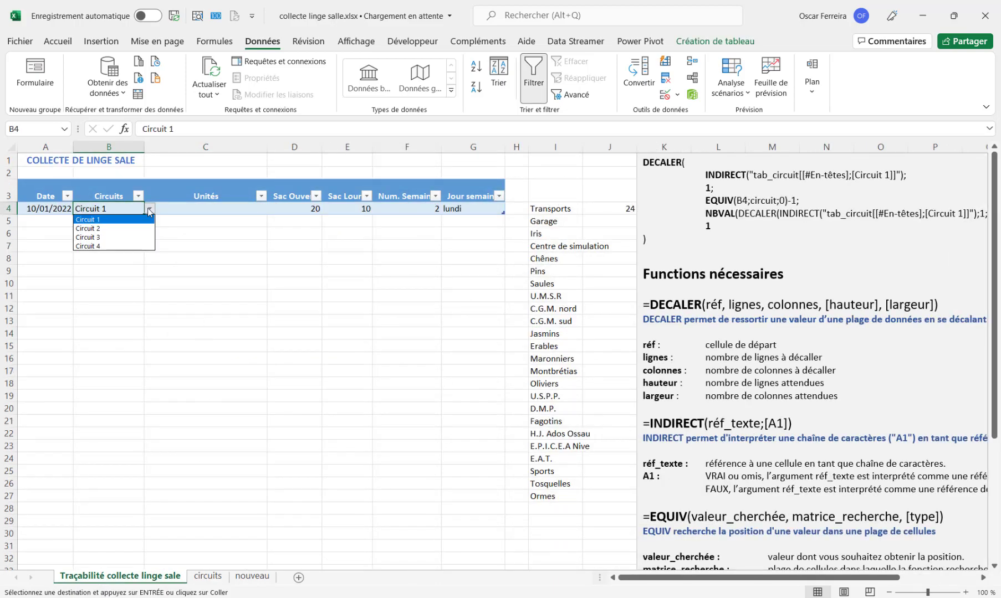
pyautogui.click(109, 246)
pyautogui.click(244, 209)
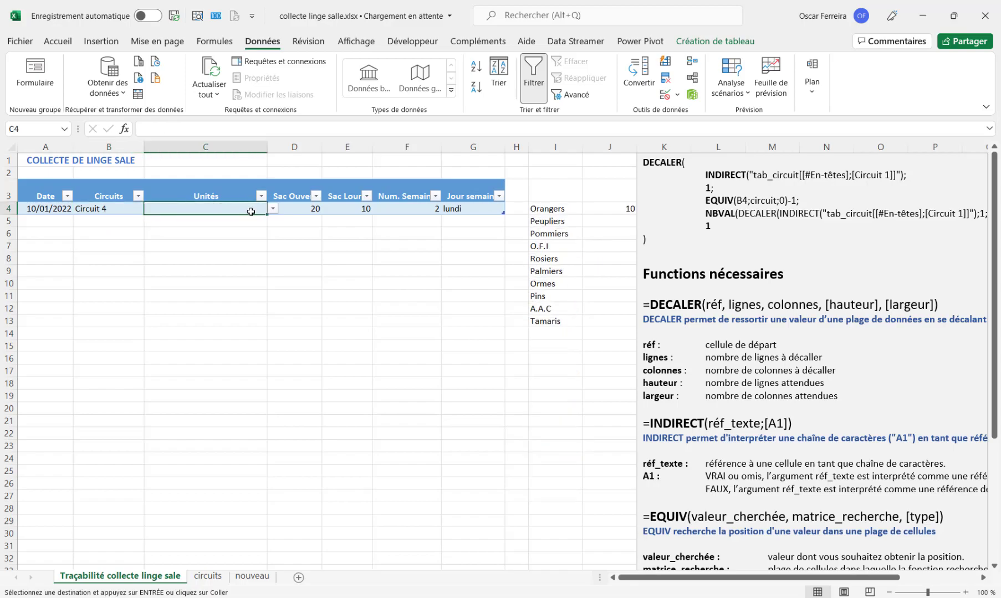
pyautogui.click(273, 209)
pyautogui.moveTo(270, 232)
pyautogui.mouseDown()
pyautogui.moveTo(270, 276)
pyautogui.moveTo(271, 222)
pyautogui.mouseUp()
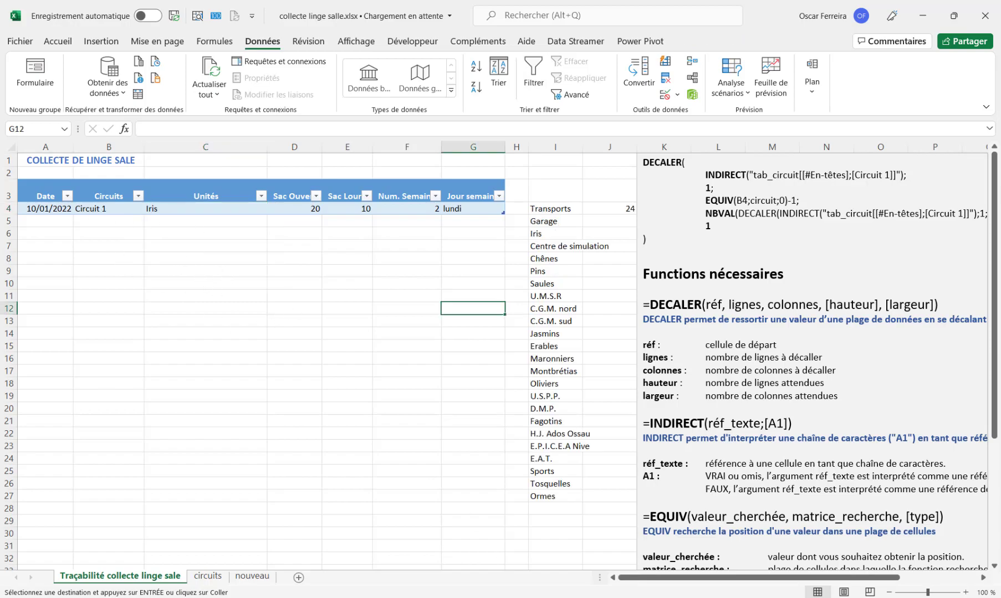
# Clear the test formulas from columns I and J of the tracking sheet
pyautogui.hscroll(2, 499, 360)
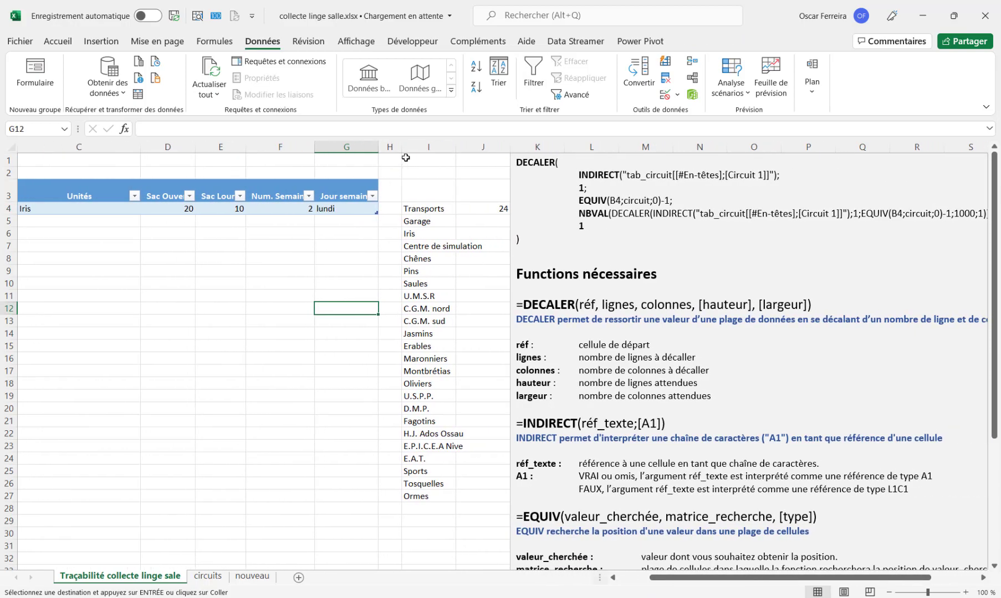
pyautogui.moveTo(428, 147); pyautogui.dragTo(483, 146)
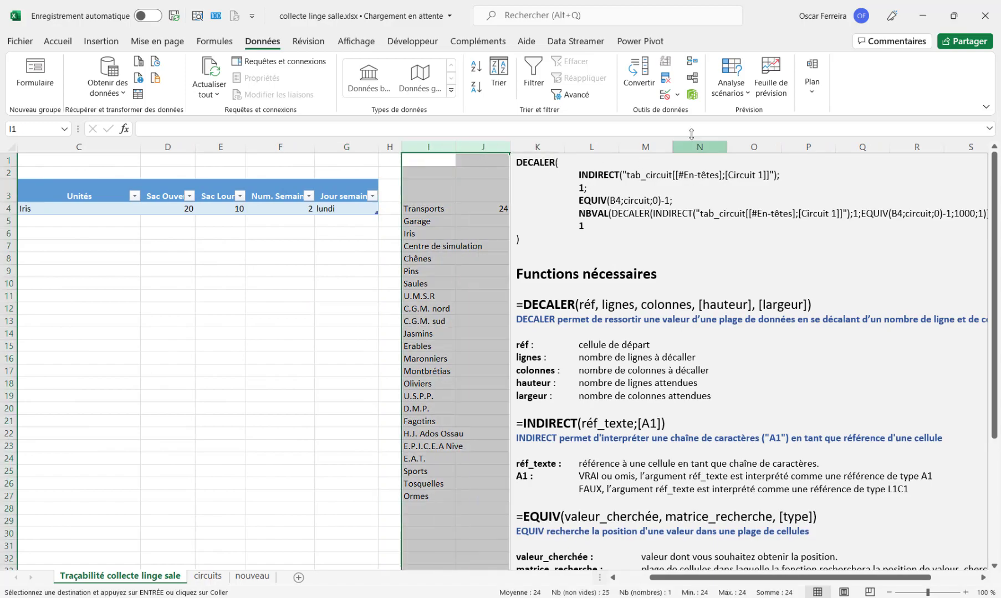
pyautogui.click(58, 41)
pyautogui.click(767, 94)
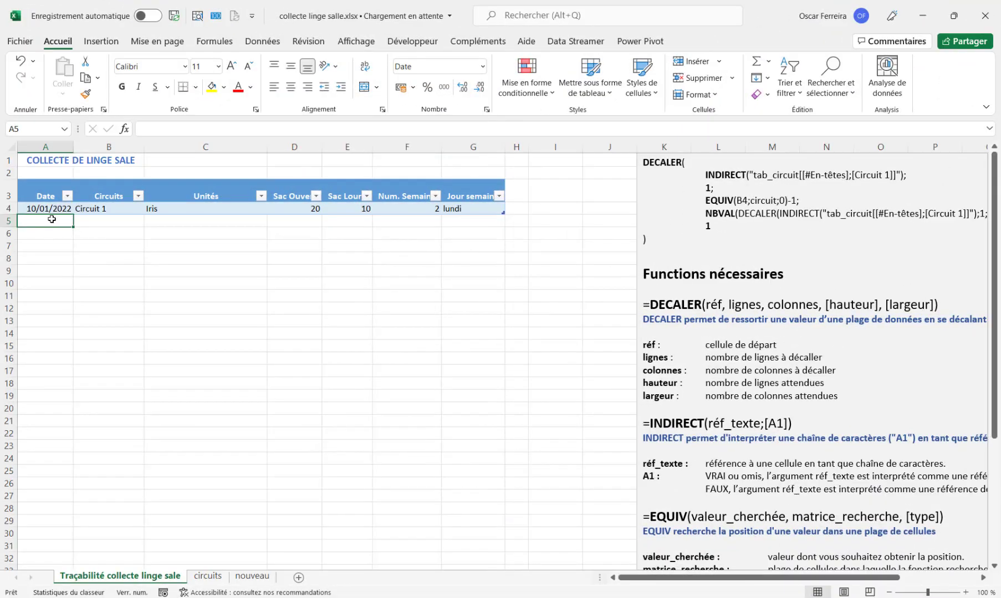
# Start a new table row by entering the date 16/01/2022 in A5
pyautogui.write('16/01')
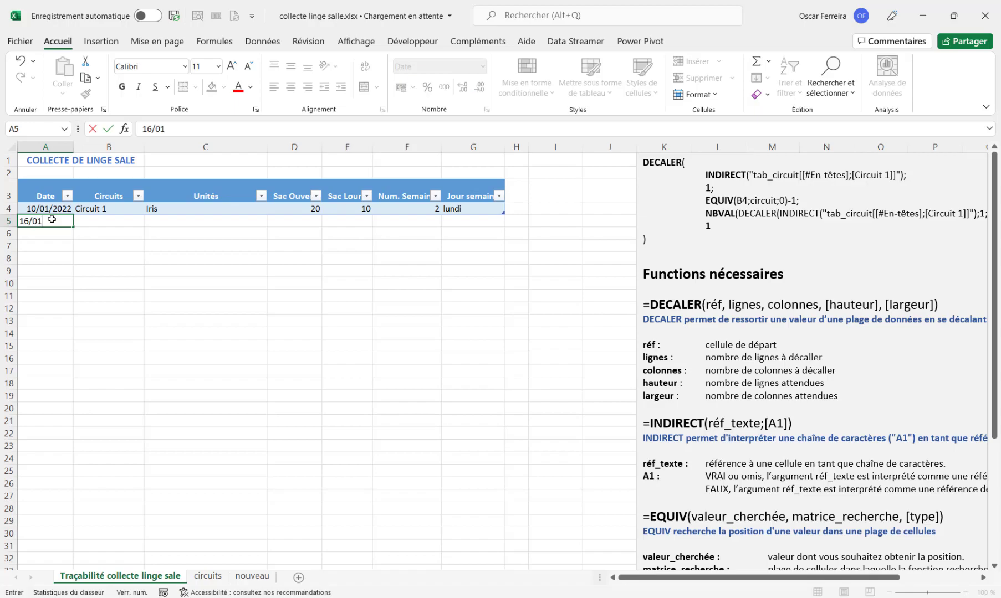
pyautogui.write('/2022')
pyautogui.press('Tab')
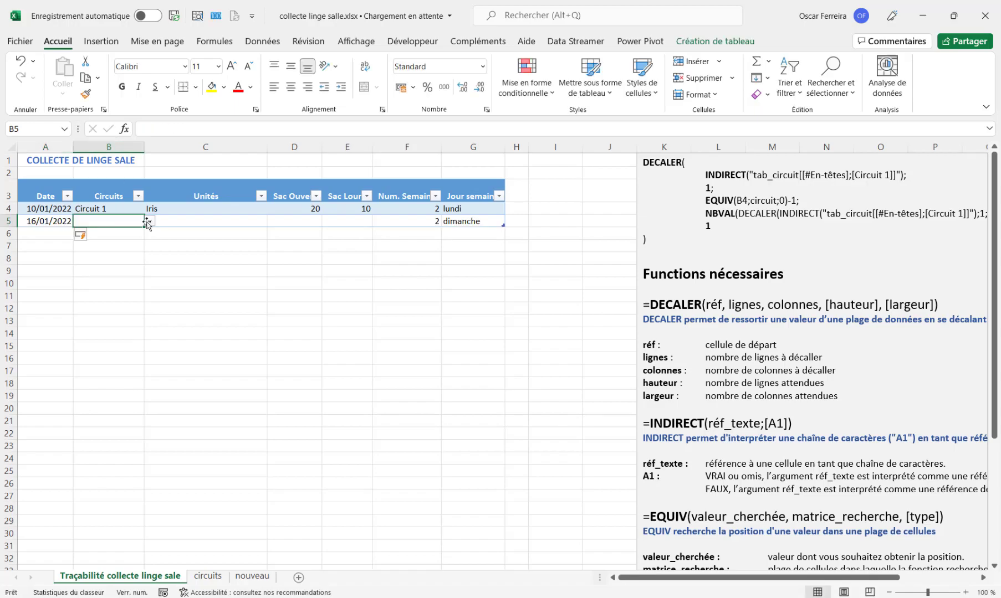
# Choose Circuit 2 in B5 and check the units offered by the dropdown in C5
pyautogui.click(150, 221)
pyautogui.click(137, 242)
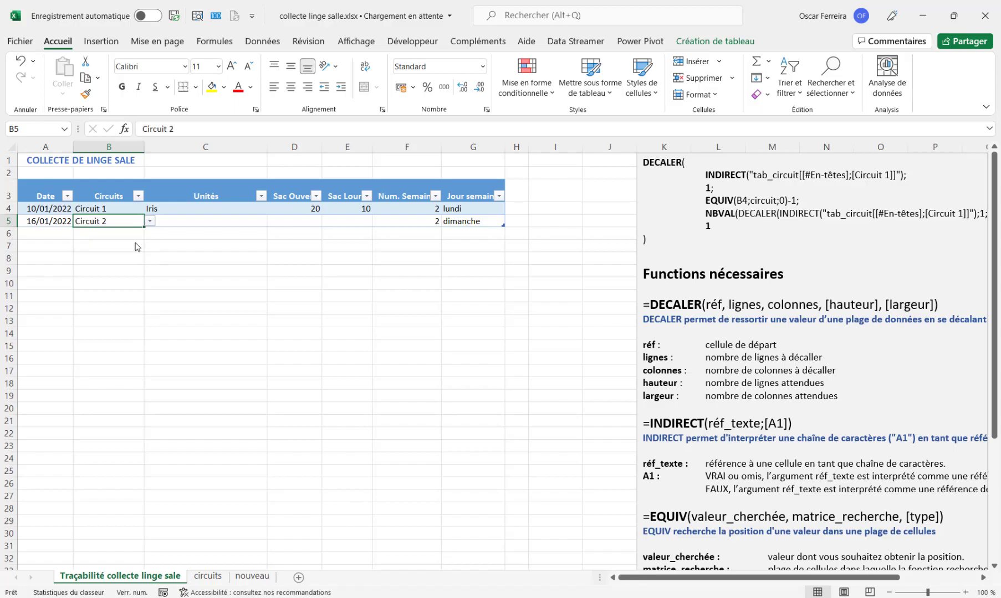
pyautogui.press('Tab')
pyautogui.click(275, 225)
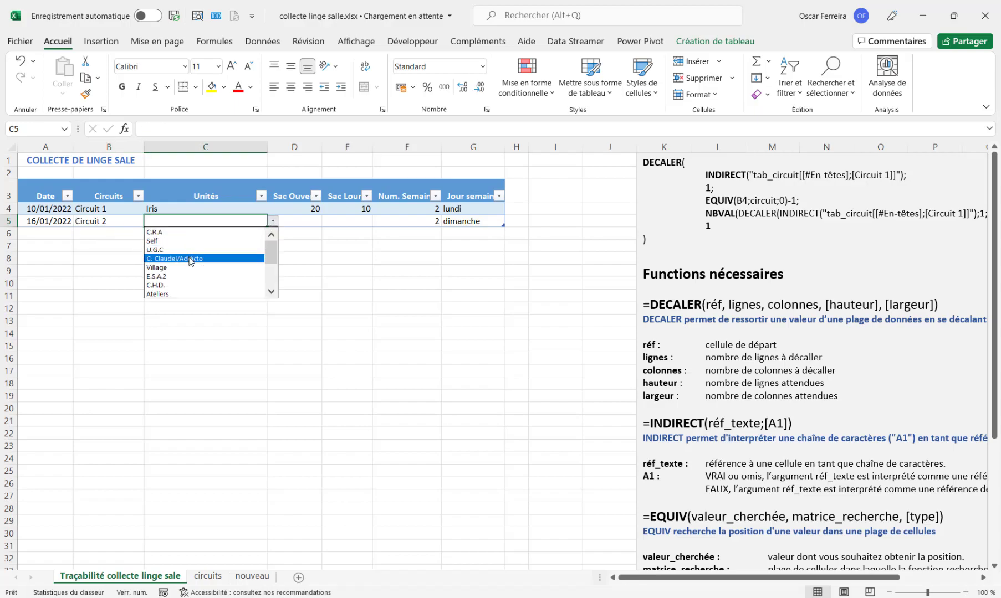
pyautogui.click(197, 224)
# Set the circuit in B5 to Circuit 1 and choose Centre de simulation as the unit in C5
pyautogui.hotkey('shift', 'Tab')
pyautogui.click(149, 221)
pyautogui.click(139, 232)
pyautogui.press('Tab')
pyautogui.click(272, 221)
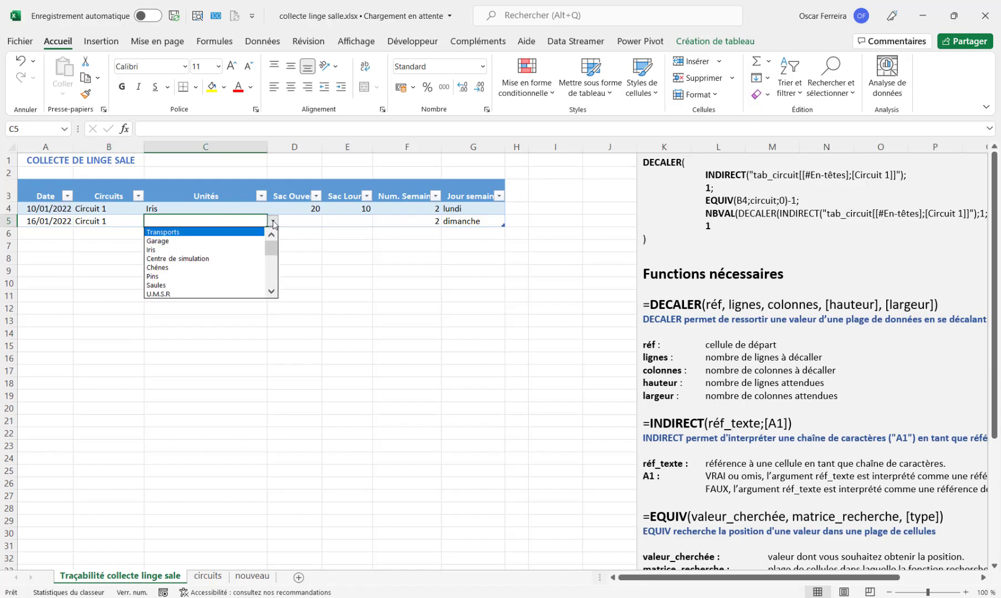
pyautogui.click(248, 259)
# Enter the row 5 bag quantities: 30 in D5 and 5 in E5
pyautogui.click(302, 223)
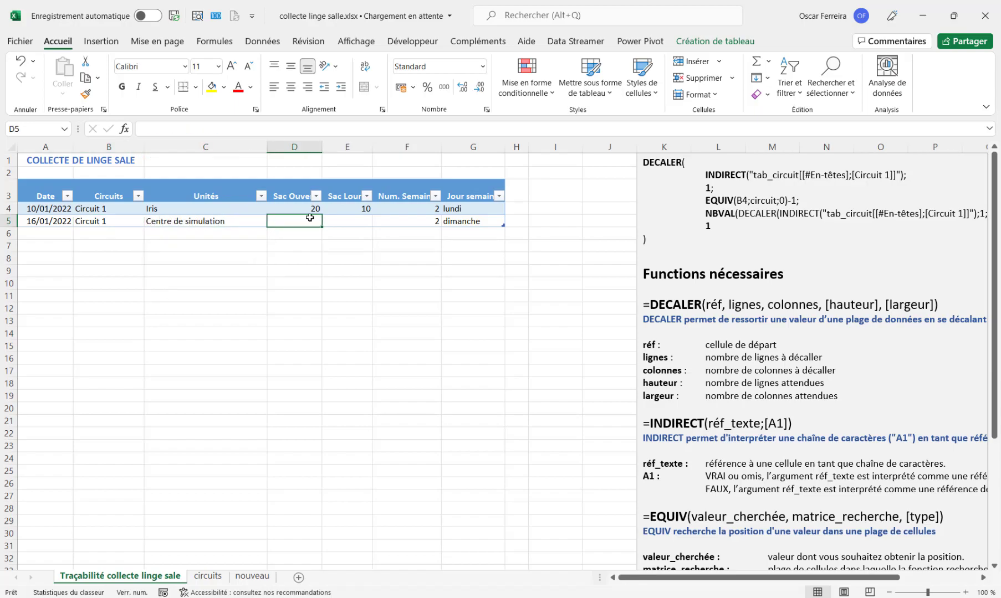
pyautogui.write('30')
pyautogui.press('Tab')
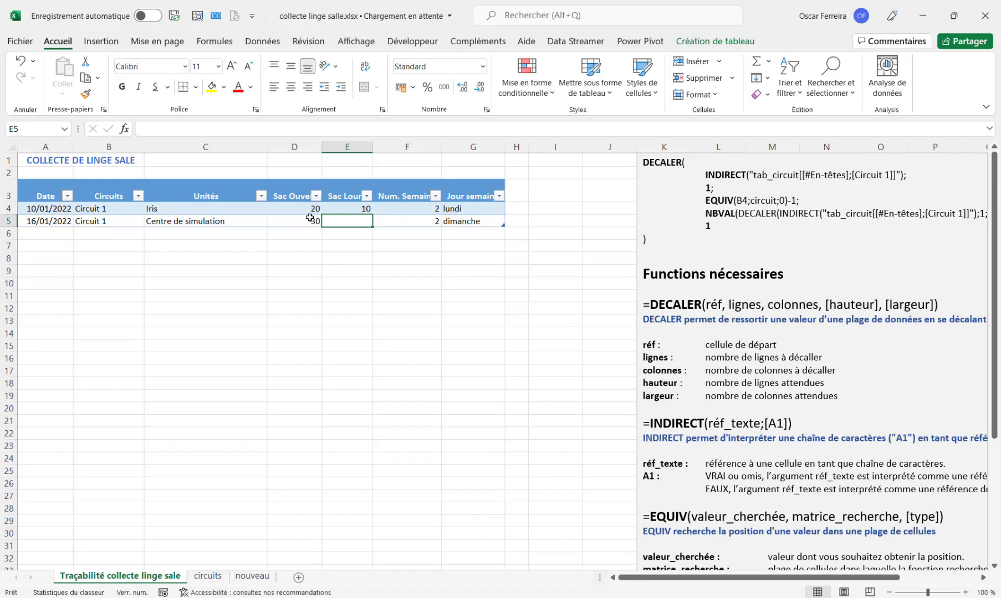
pyautogui.write('5')
pyautogui.press('Tab')
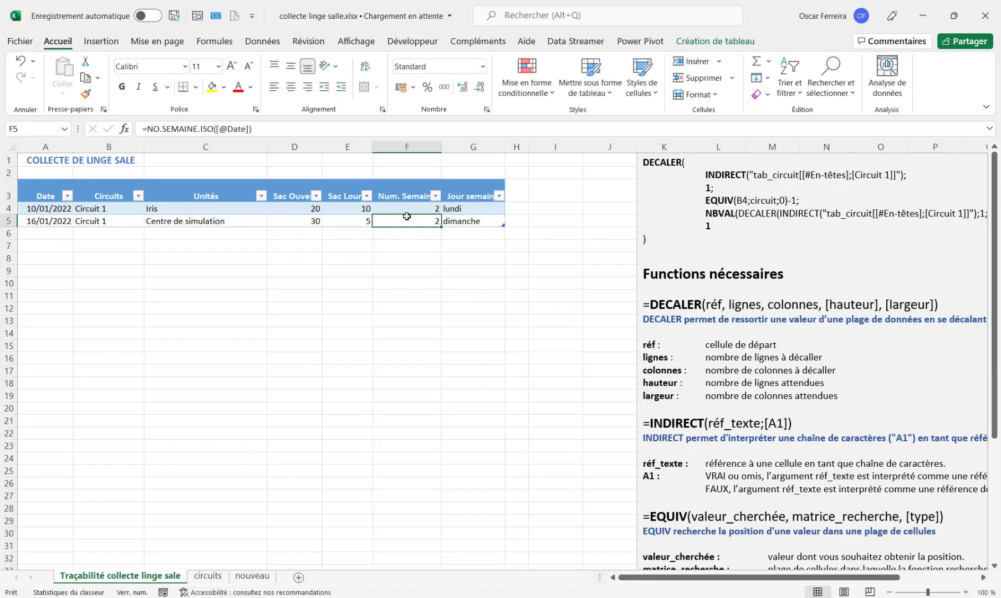
# Add a row 6 entry dated 18/01/2022 with Circuit 3 as the circuit and Figuiers as the unit
pyautogui.click(51, 231)
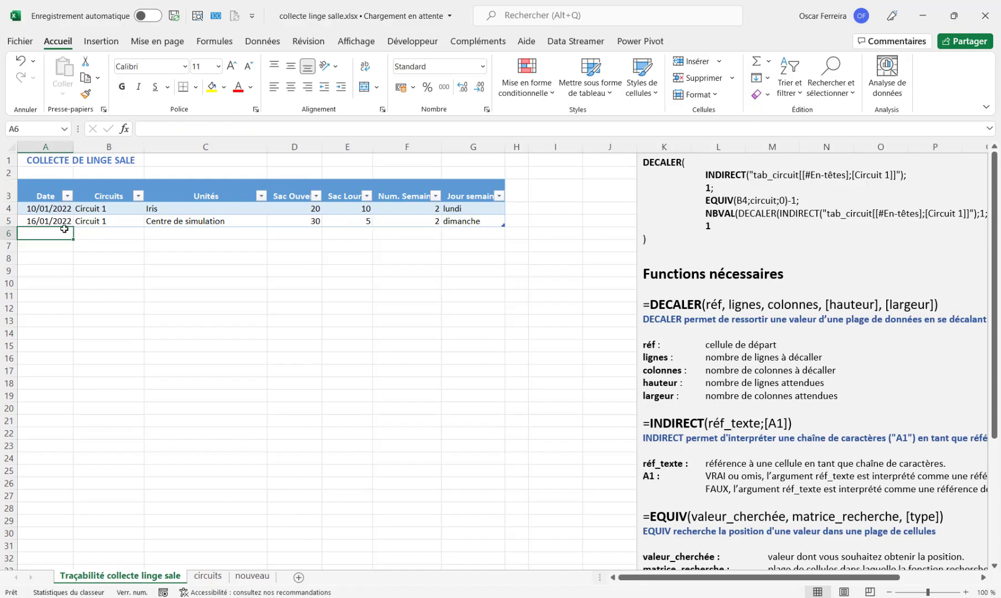
pyautogui.write('18/01/2022')
pyautogui.press('Tab')
pyautogui.click(150, 234)
pyautogui.click(91, 270)
pyautogui.click(227, 237)
pyautogui.click(267, 234)
pyautogui.click(223, 272)
pyautogui.press('Tab')
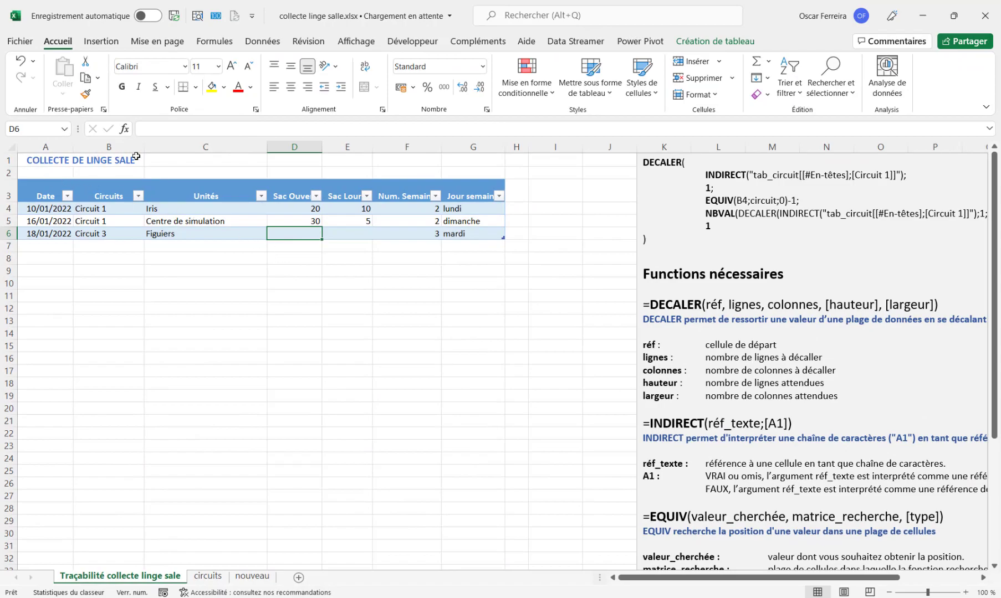
pyautogui.click(305, 259)
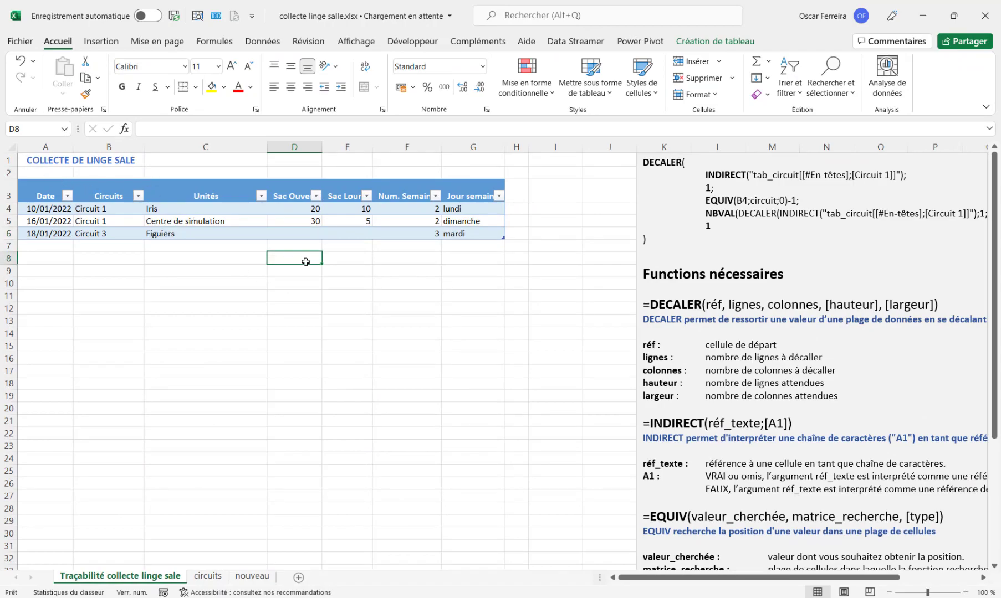